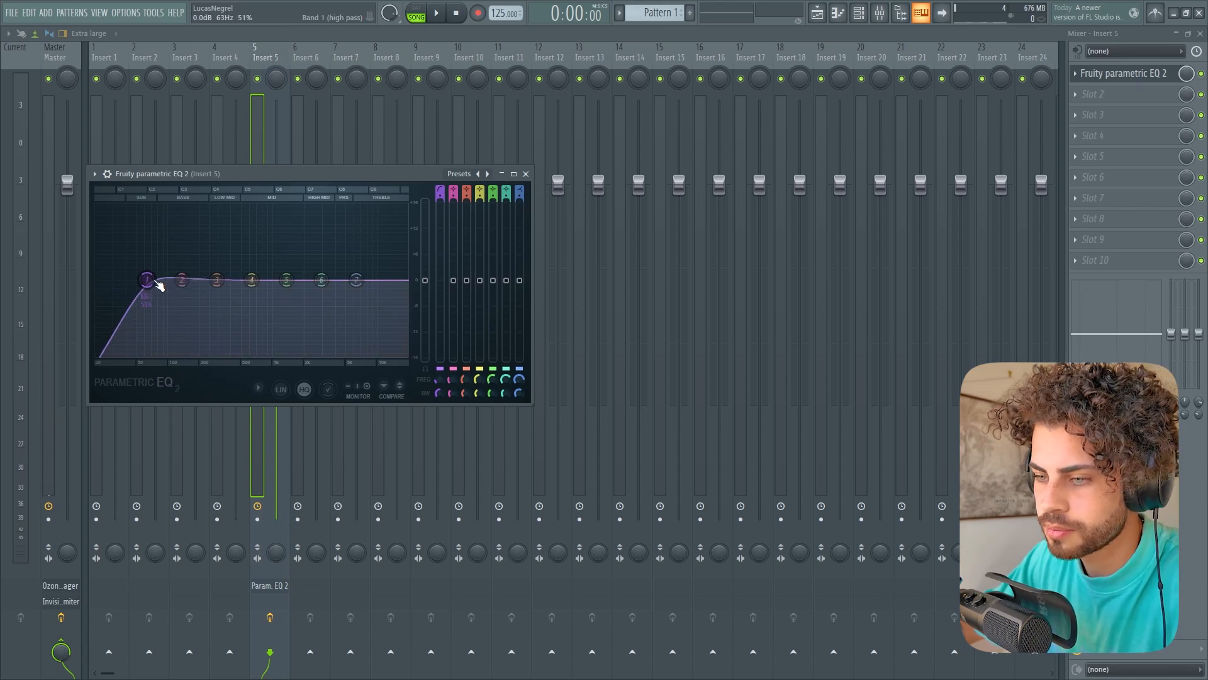
# Step: Raise the high-pass band's cutoff in Insert 5's Fruity parametric EQ 2 during playback and load ValhallaRoom into slot 2
pyautogui.press('space')
pyautogui.moveTo(159, 285); pyautogui.dragTo(185, 279)
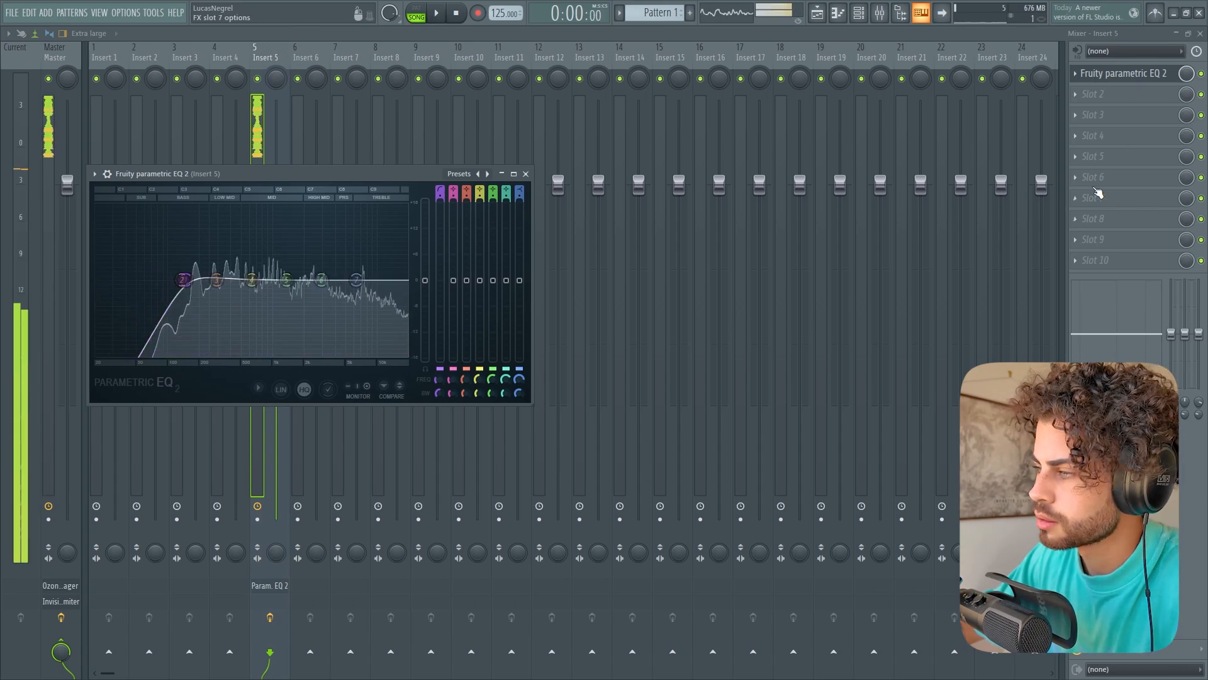
pyautogui.click(1093, 94)
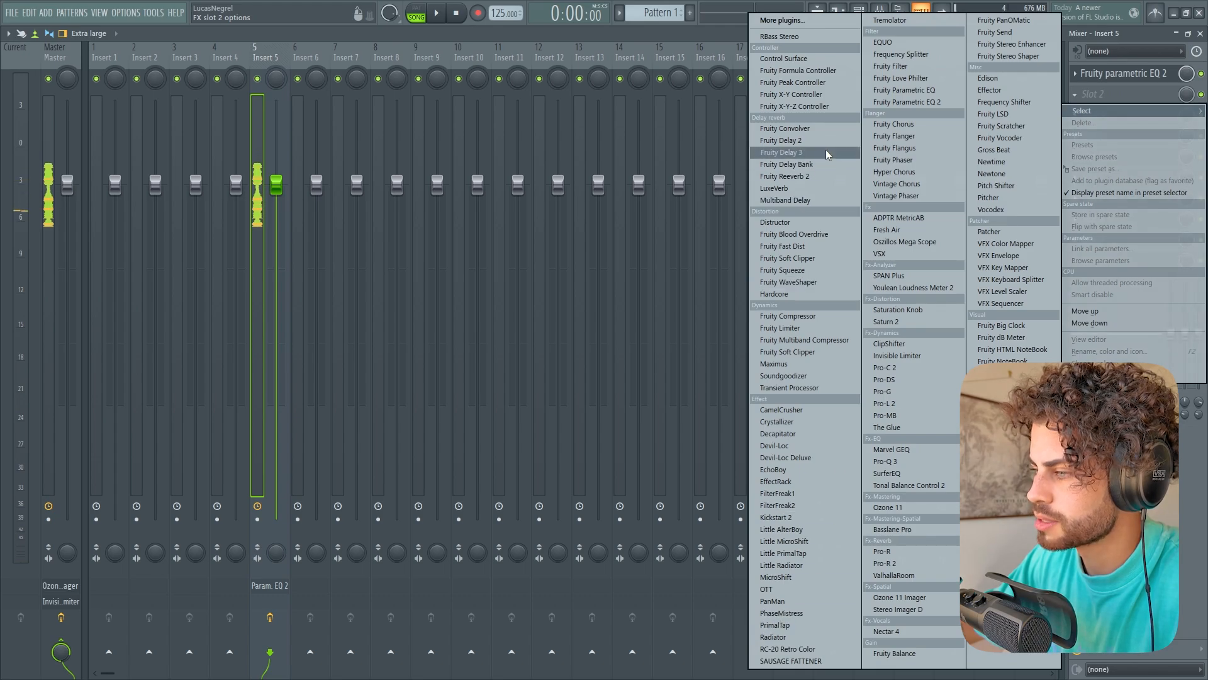
pyautogui.click(894, 575)
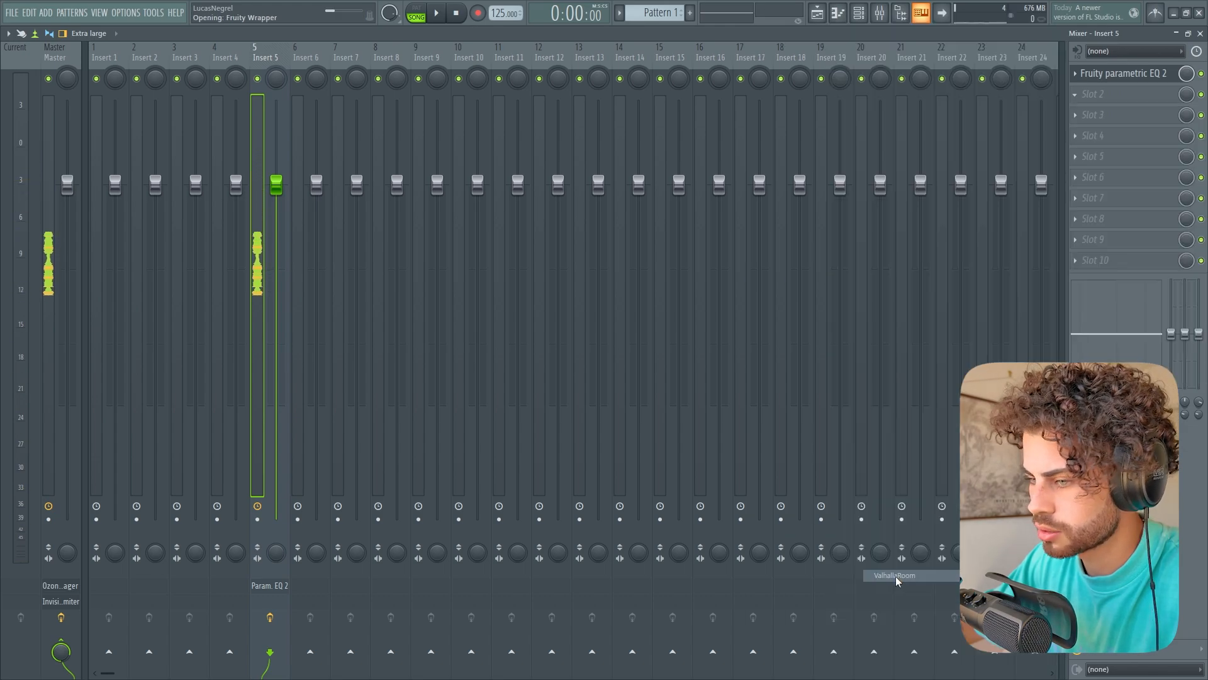
pyautogui.moveTo(441, 277); pyautogui.dragTo(446, 379)
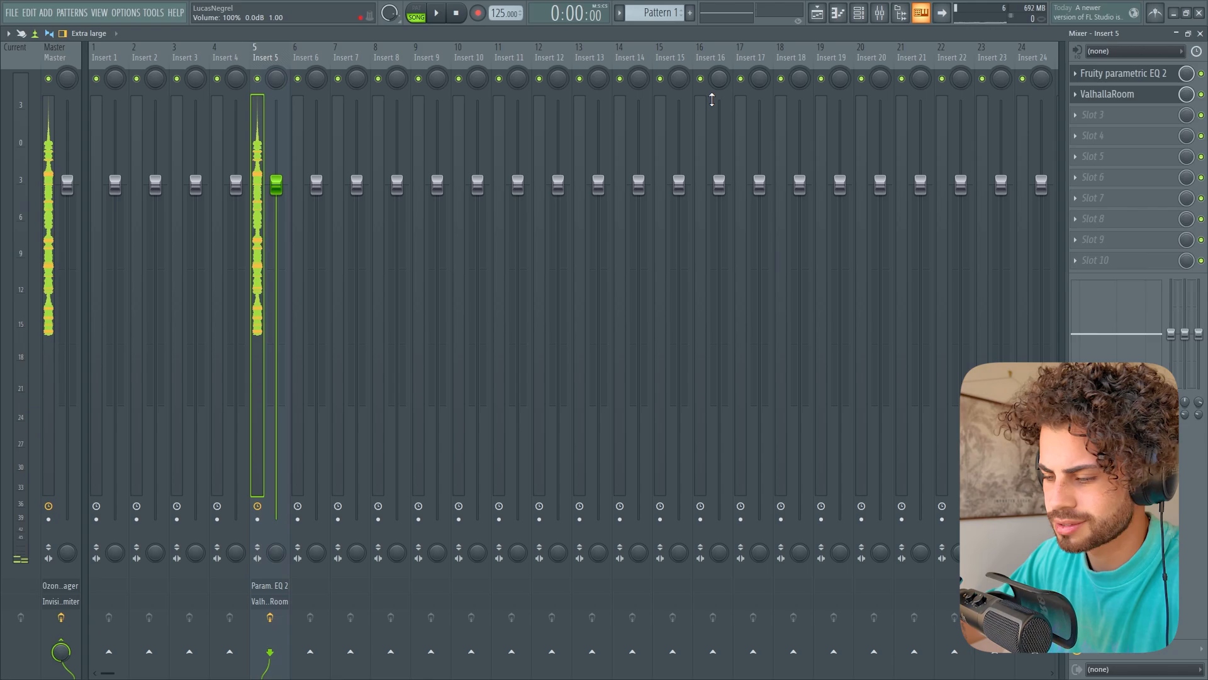
# Step: Move the Vocal clip on Track 7 to bar 5 and place a Pattern 1 clip on Track 4 at bar 5
pyautogui.moveTo(307, 308); pyautogui.dragTo(537, 325)
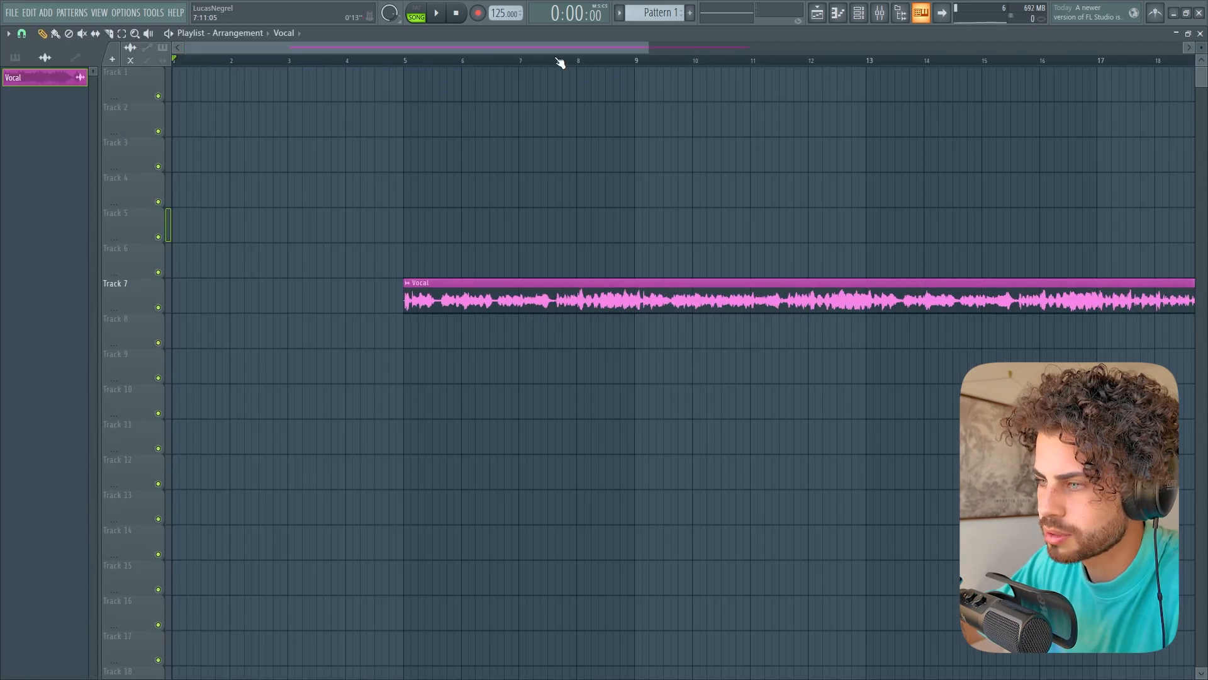
pyautogui.scroll(4, 561, 61)
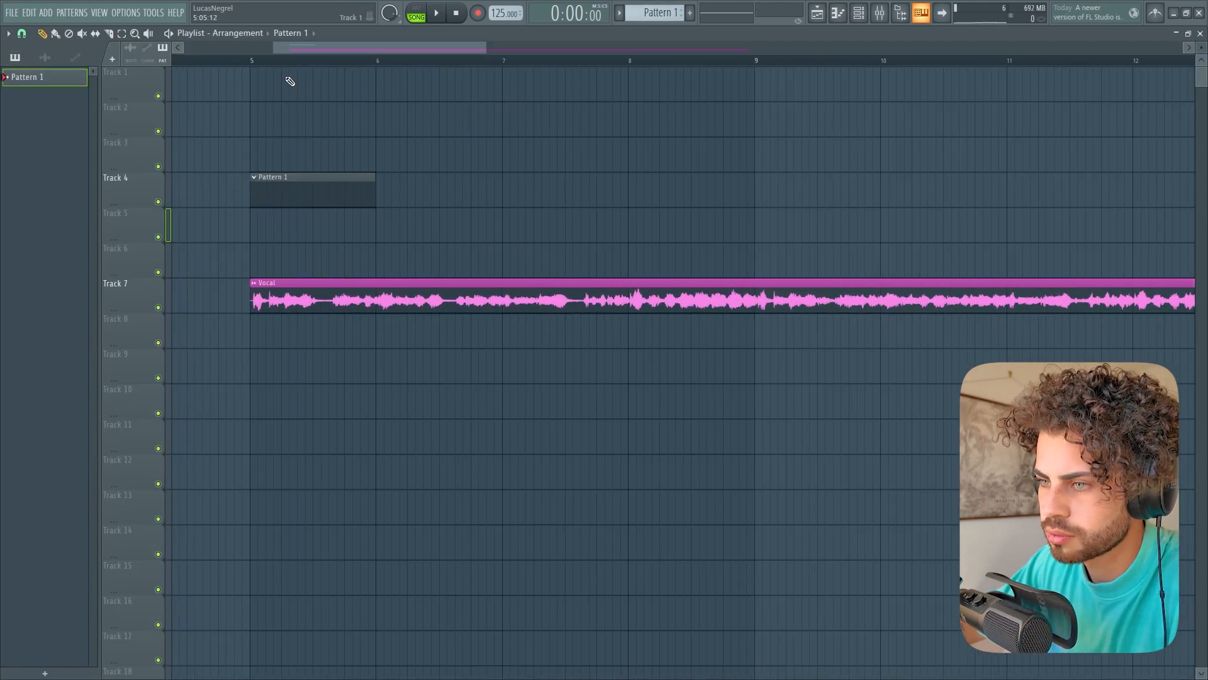
pyautogui.scroll(1, 272, 68)
# Step: Add a Serum instrument channel to the channel rack and open its piano roll
pyautogui.click(858, 12)
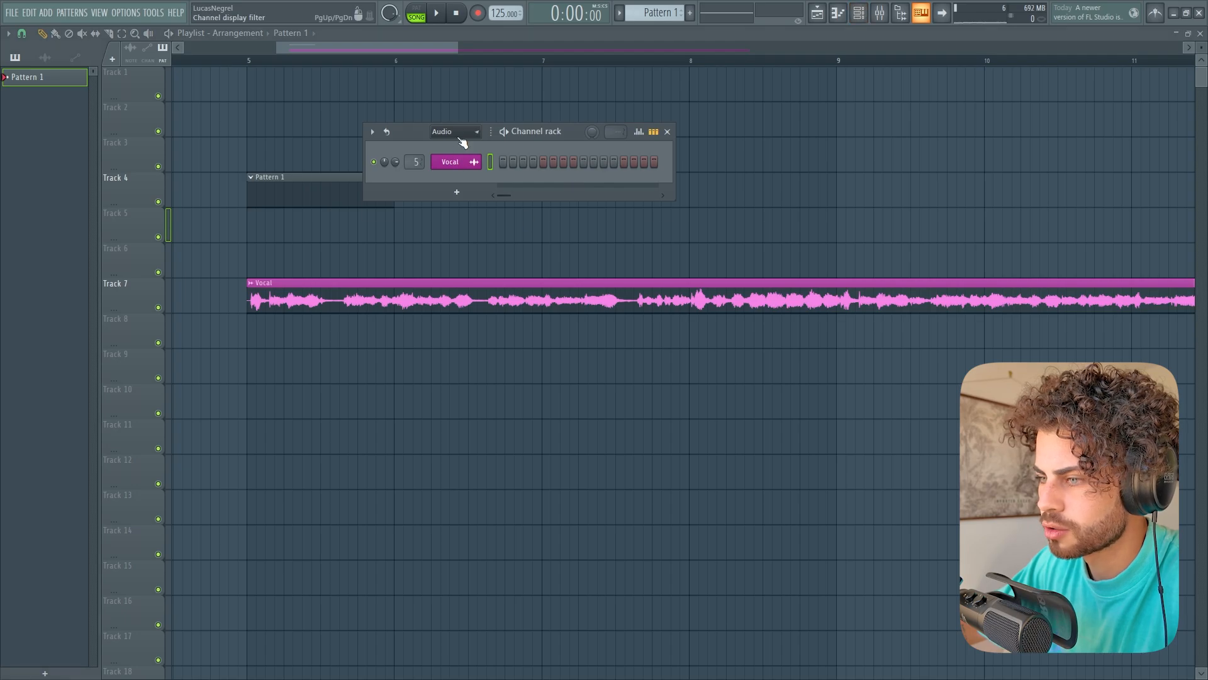
pyautogui.scroll(-1, 454, 131)
pyautogui.click(459, 212)
pyautogui.click(492, 371)
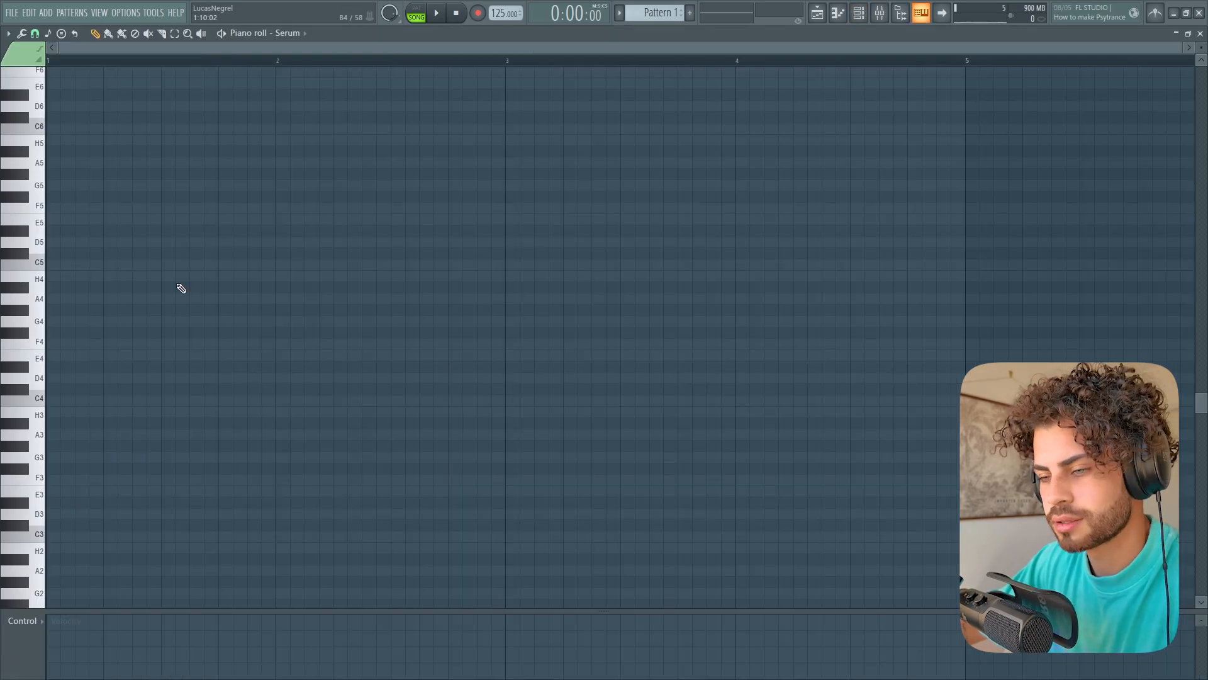
# Step: Draw a syncopated rhythm of six F4 notes that fills bar 1, checking it in playback
pyautogui.scroll(4, 140, 307)
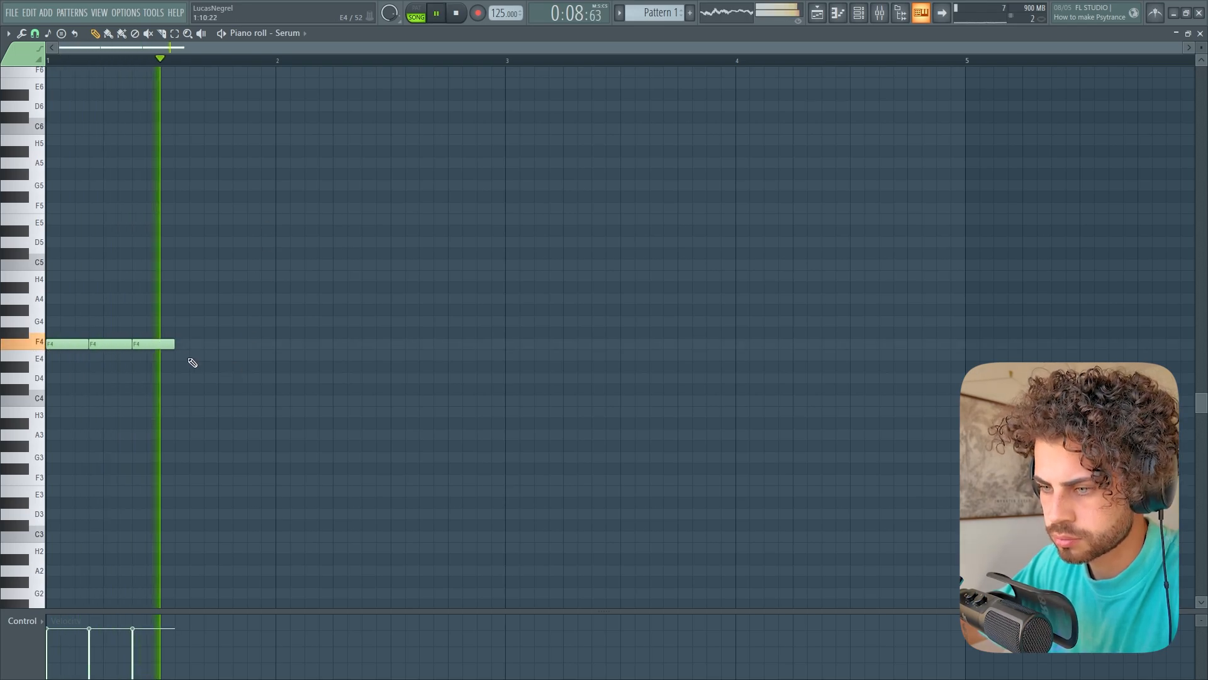
pyautogui.click(194, 344)
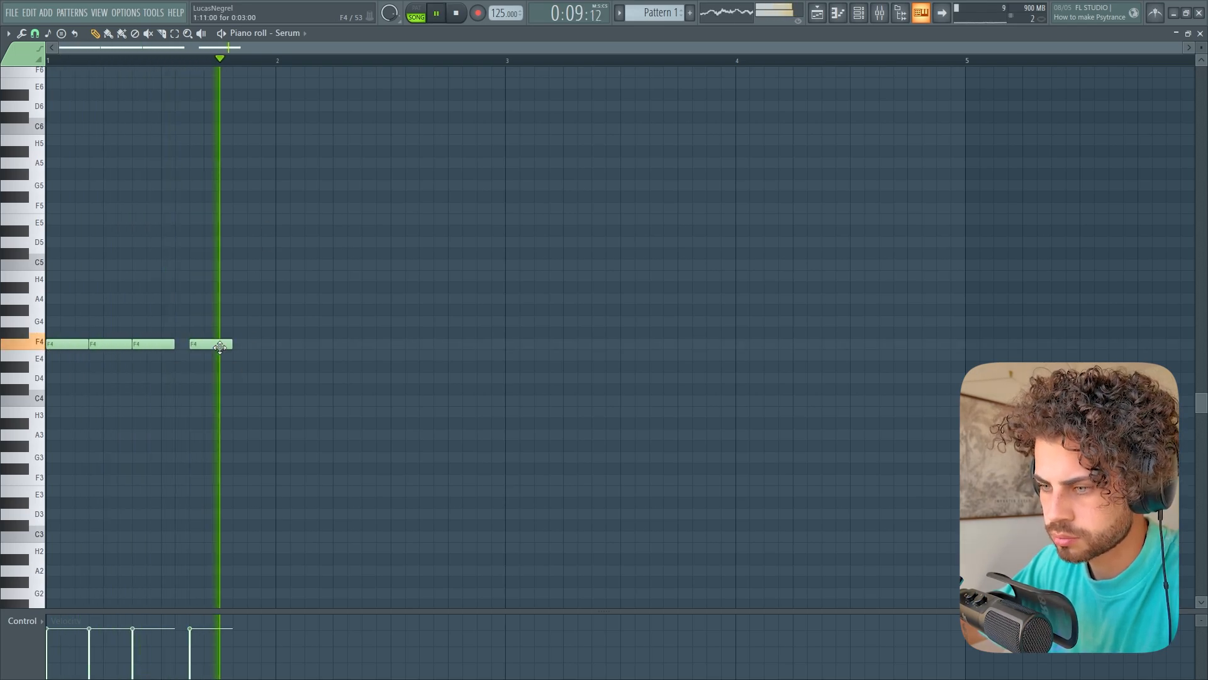
pyautogui.press('space')
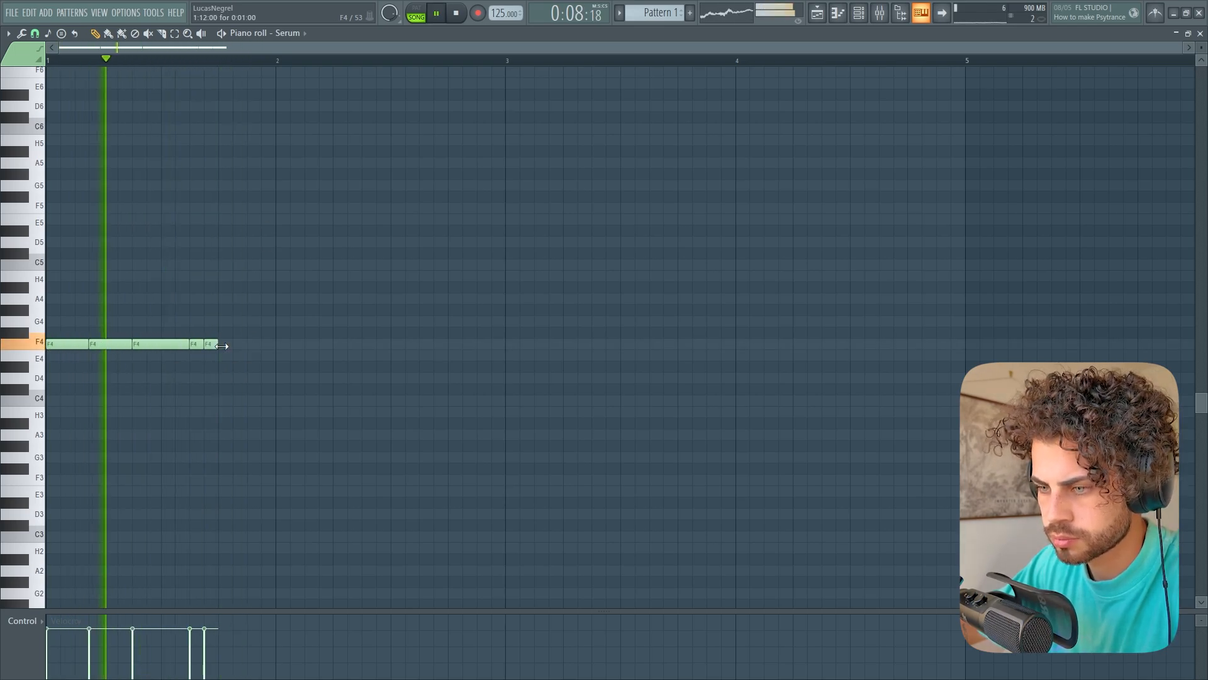
pyautogui.moveTo(217, 344); pyautogui.dragTo(275, 345)
pyautogui.click(254, 347)
pyautogui.press('space')
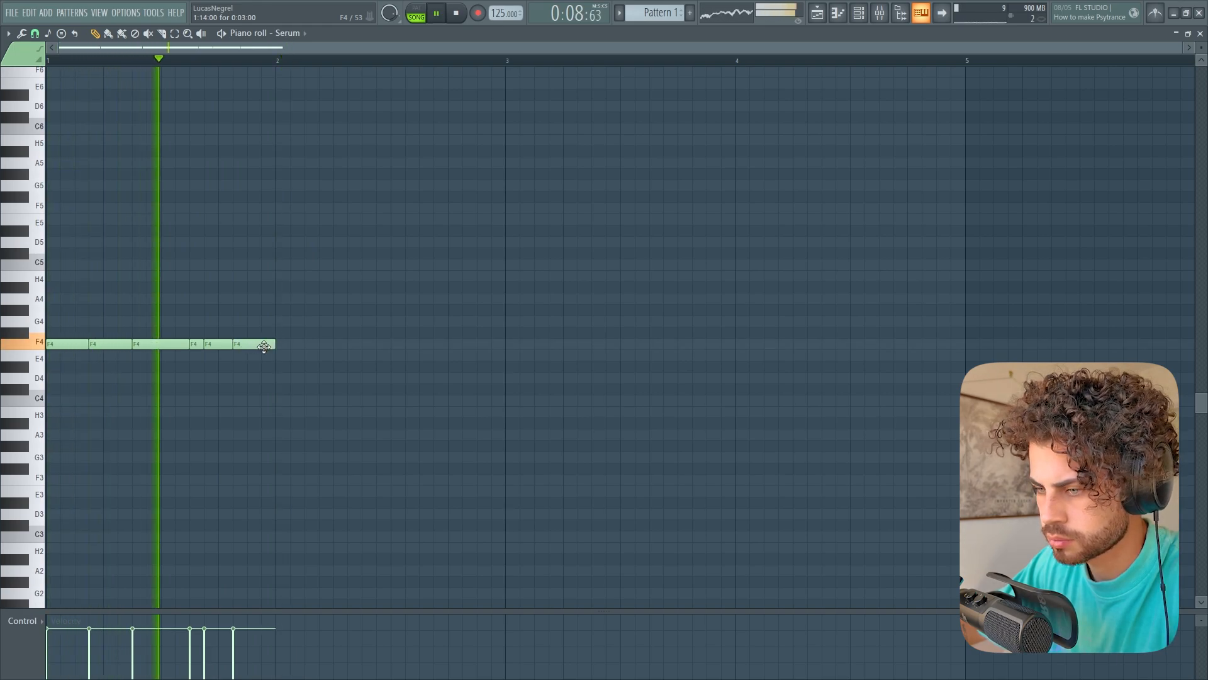
pyautogui.press('space')
# Step: Duplicate the one-bar F4 rhythm until it fills four bars and play it back
pyautogui.hotkey('ctrl', 'b')
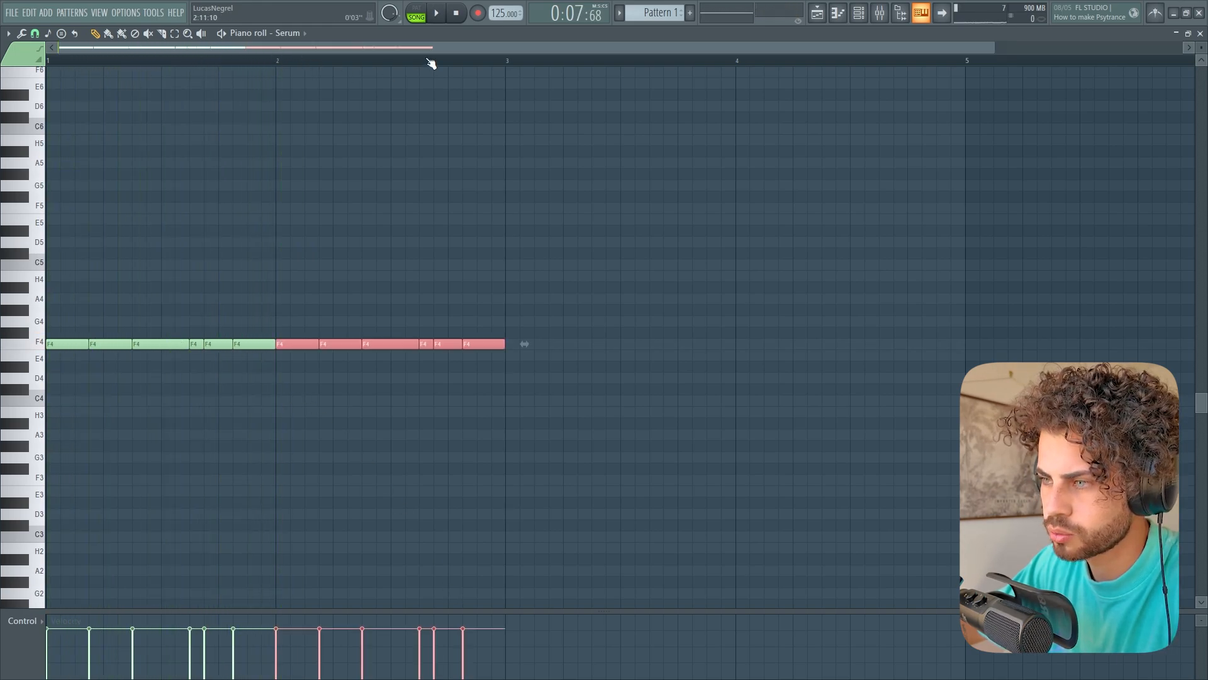
pyautogui.hotkey('ctrl', 'b')
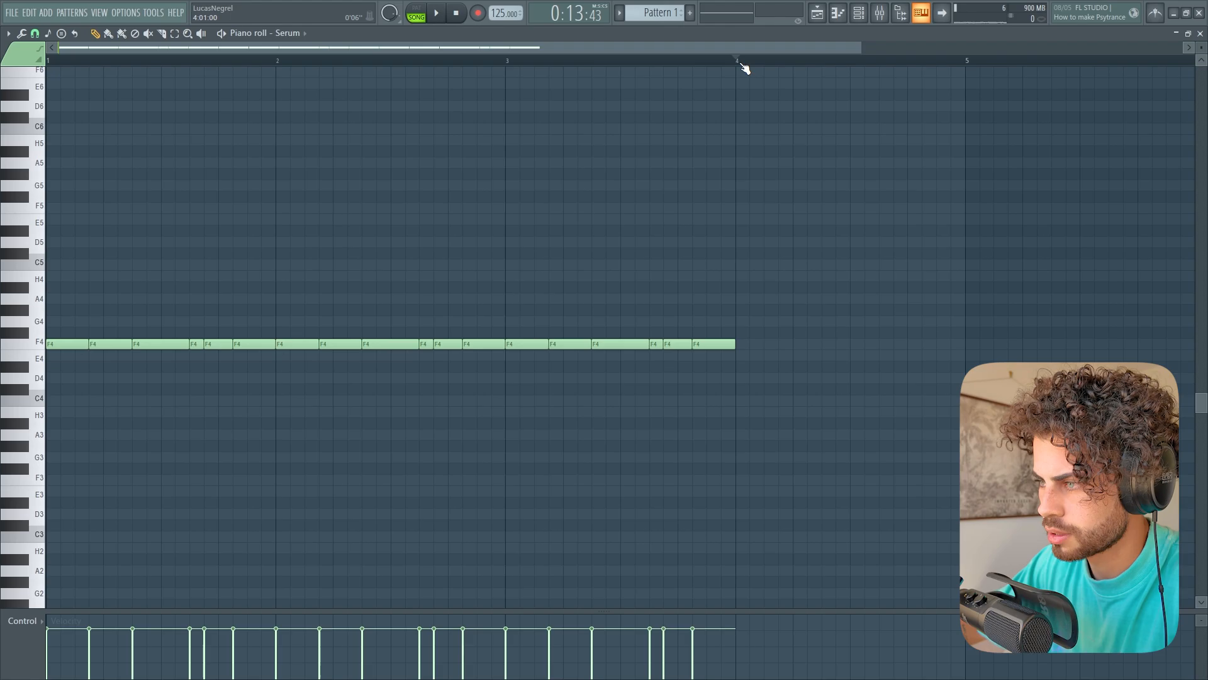
pyautogui.scroll(2, 105, 51)
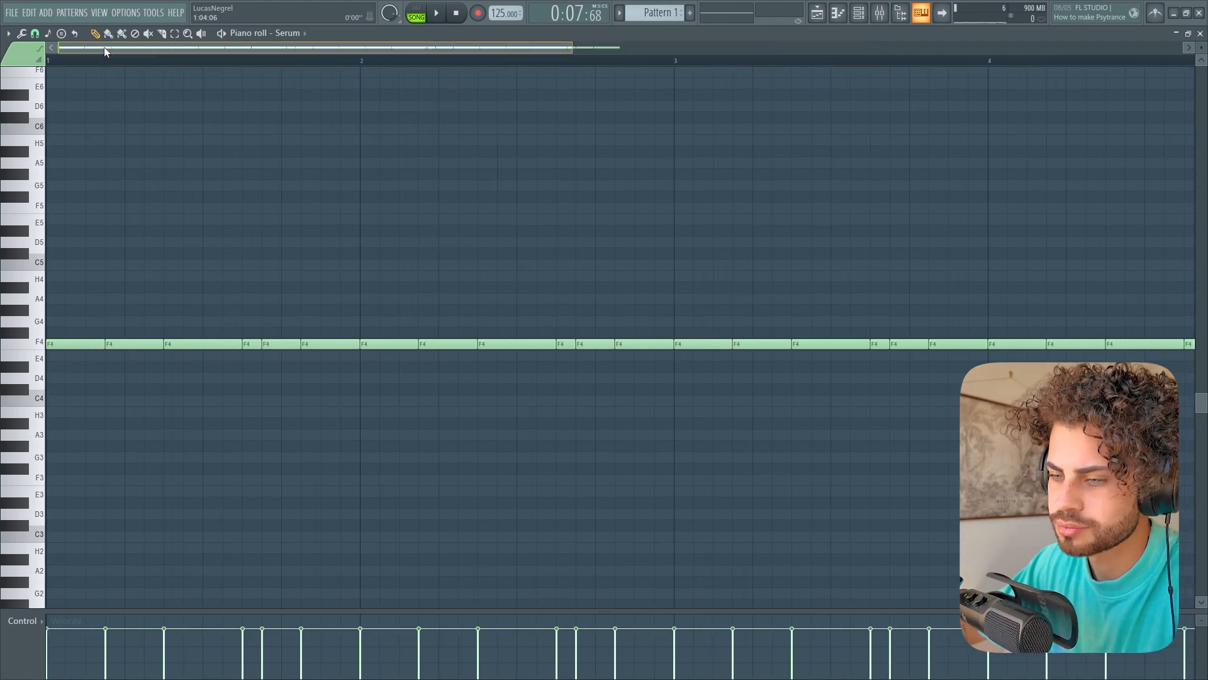
pyautogui.scroll(-2, 166, 68)
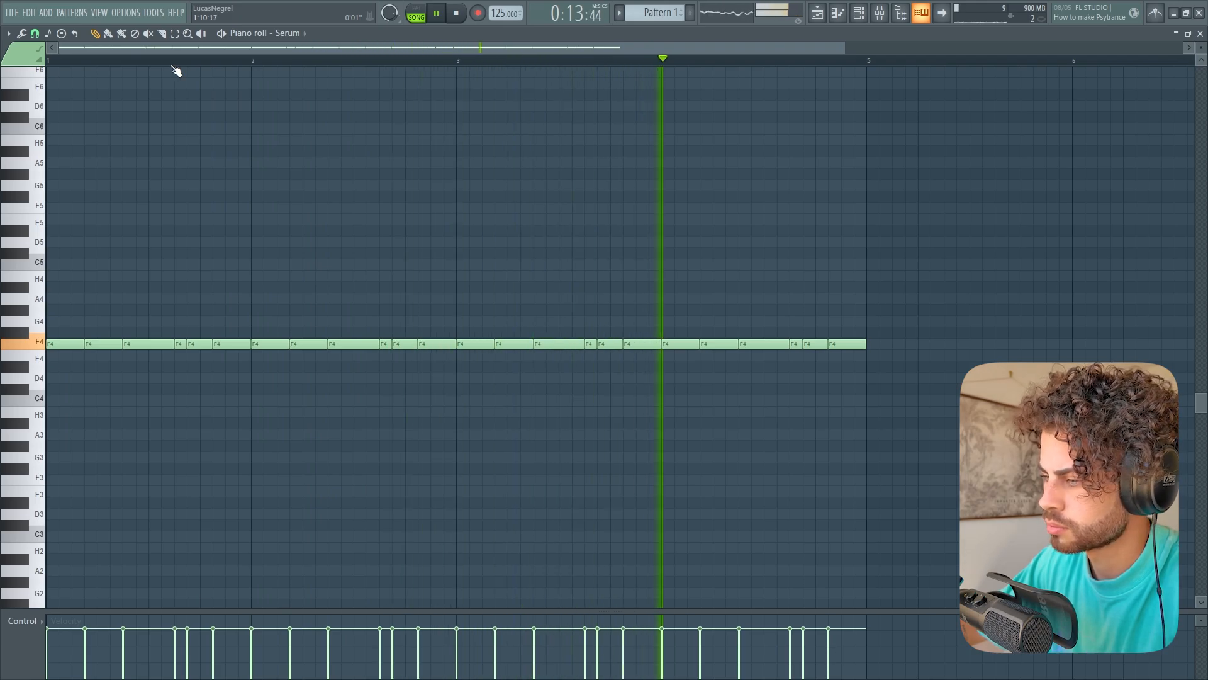
pyautogui.scroll(1, 176, 110)
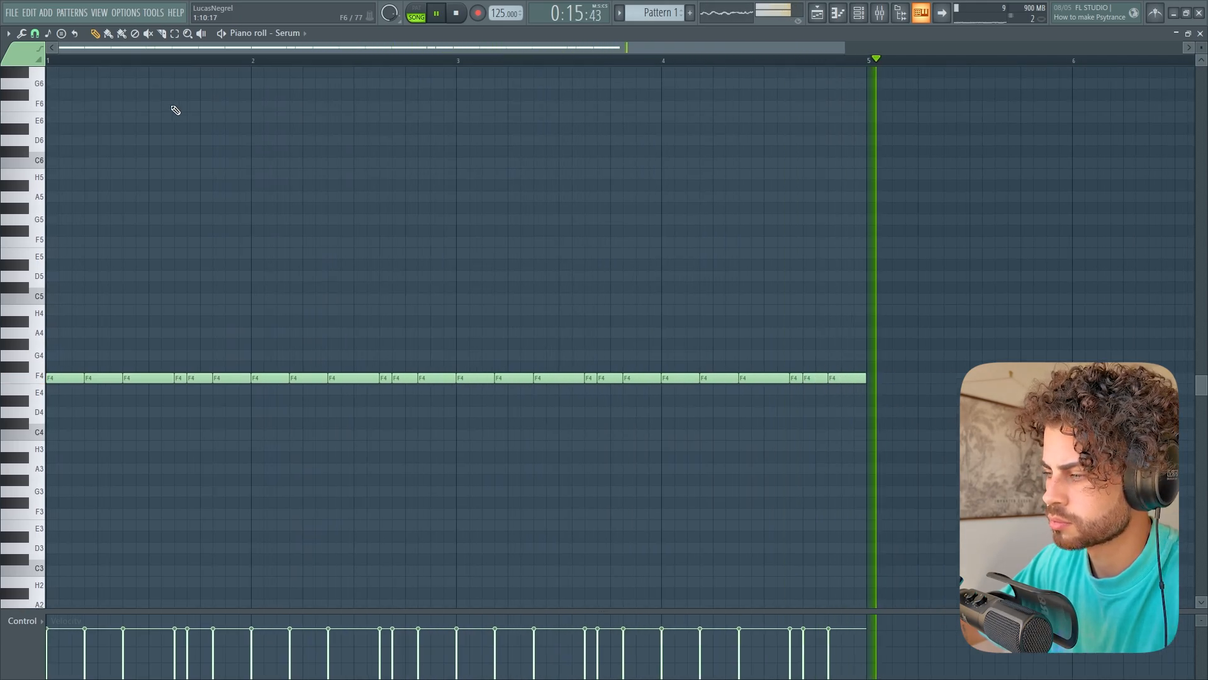
# Step: Repeat Pattern 1 at bar 9 on Track 4 of the playlist and add a marker named Intro at bar 5
pyautogui.click(822, 18)
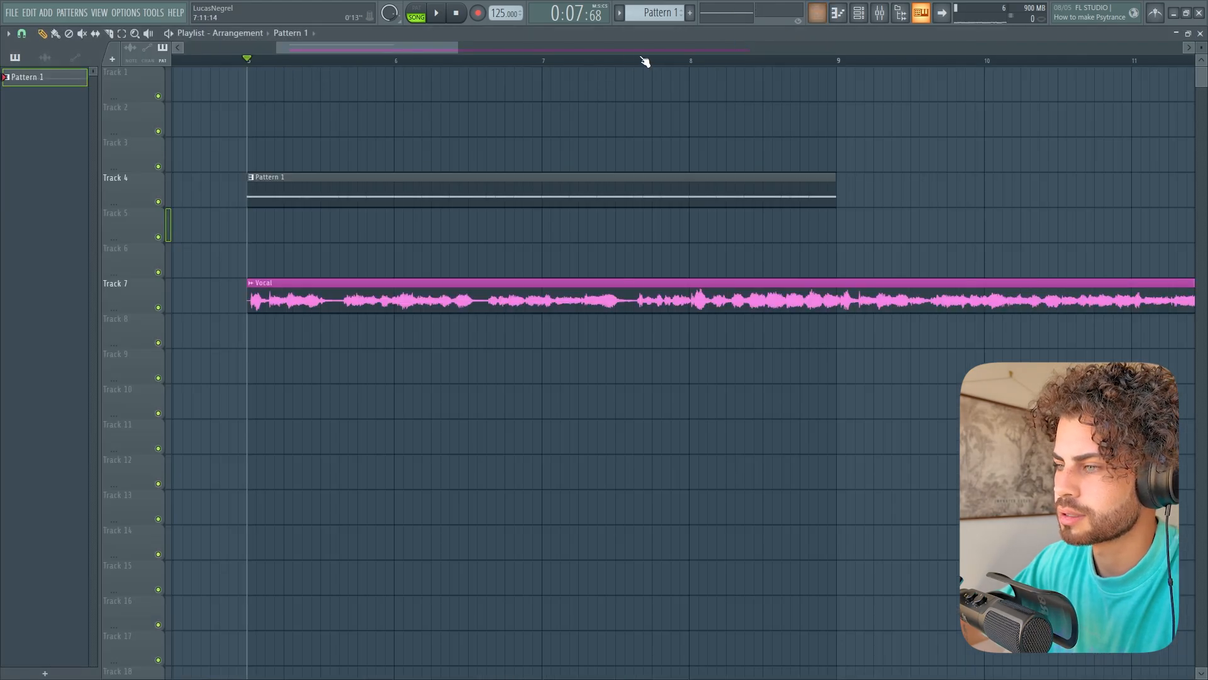
pyautogui.scroll(-4, 580, 62)
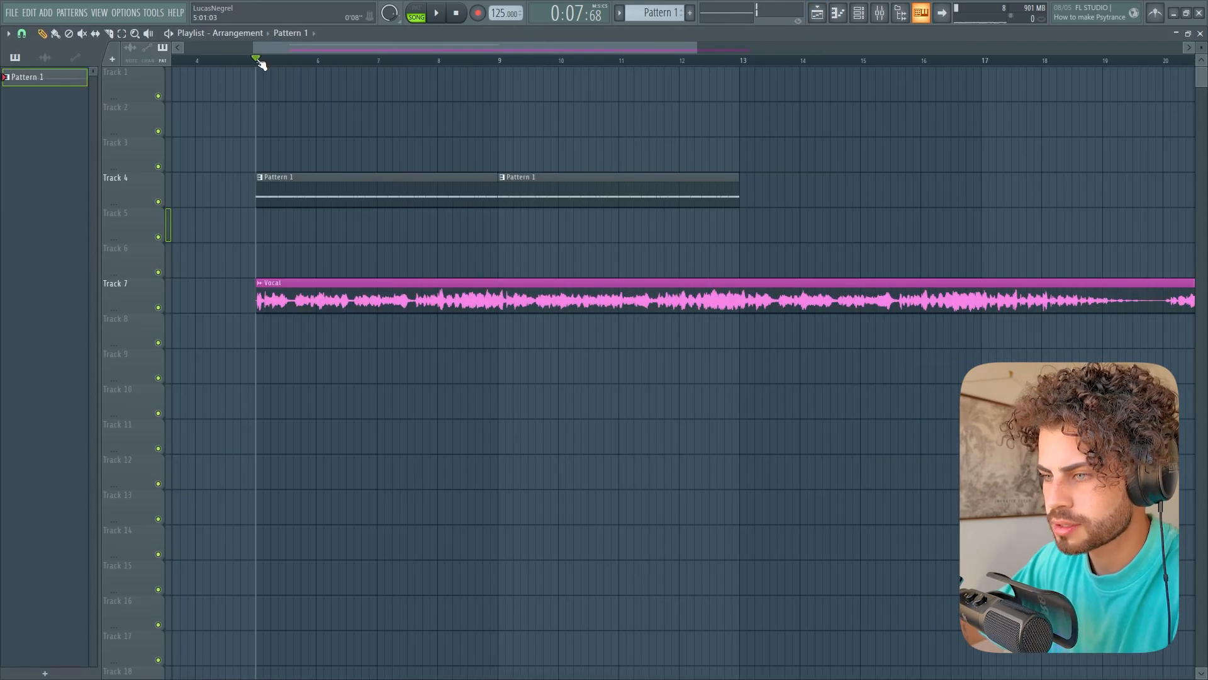
pyautogui.hotkey('alt', 't')
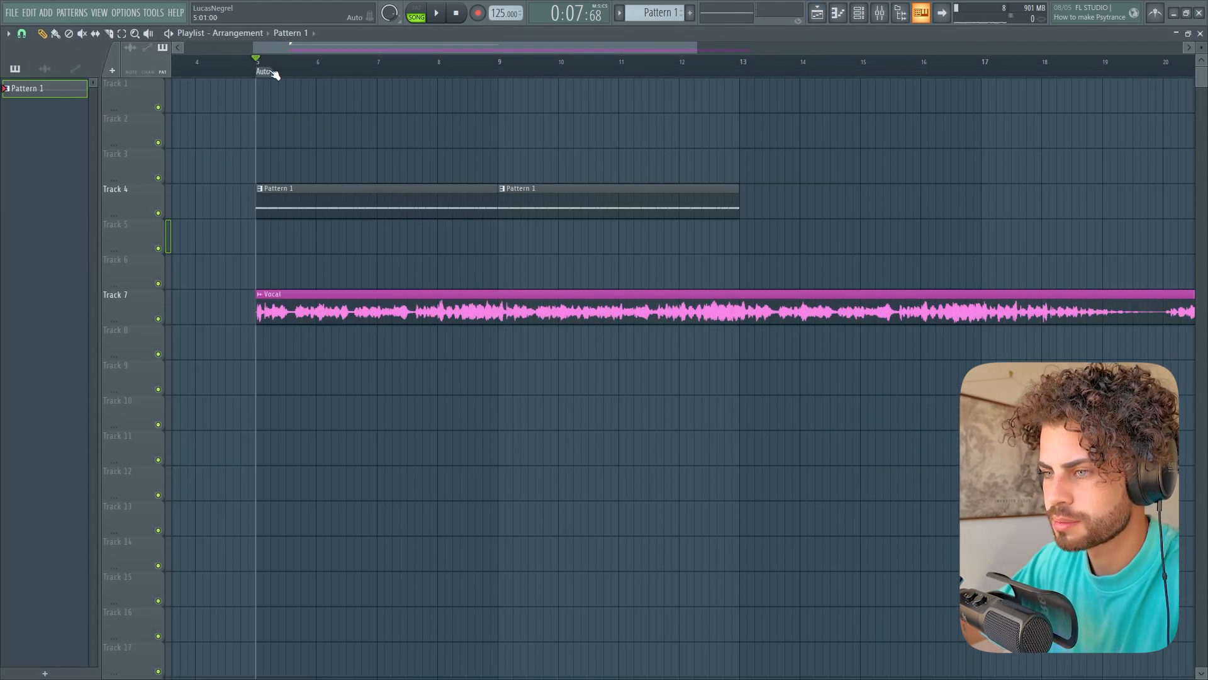
pyautogui.rightClick(262, 70)
pyautogui.click(286, 138)
pyautogui.write('Intro')
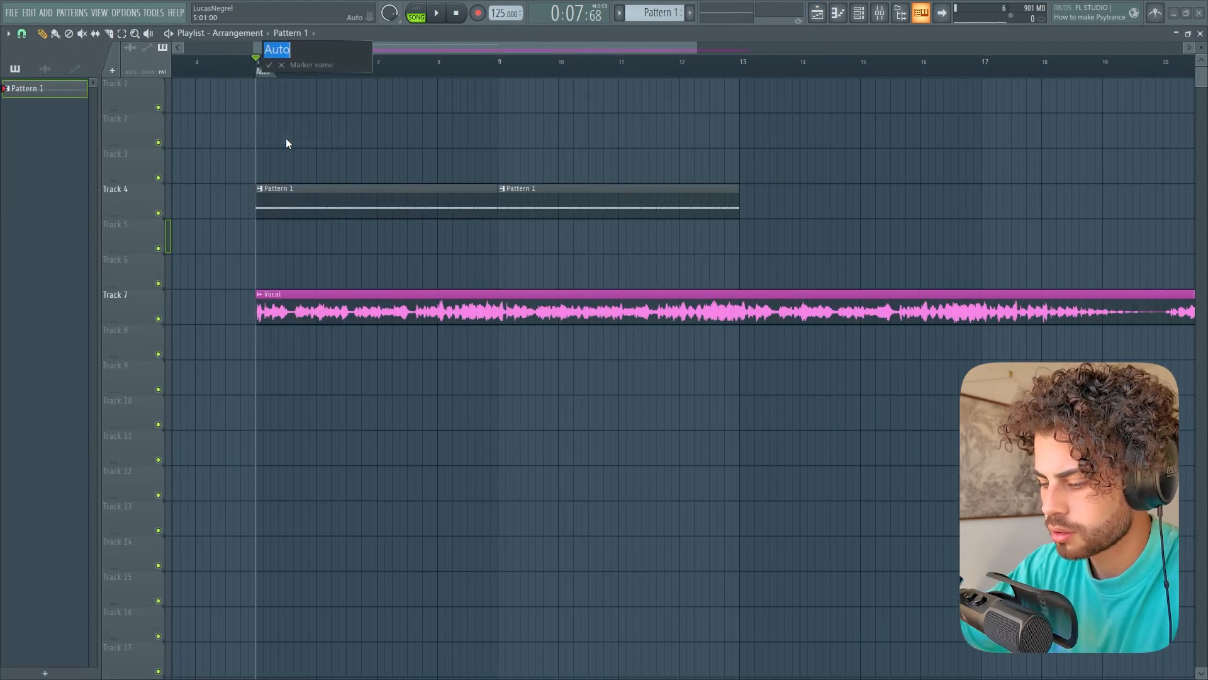
pyautogui.press('Return')
# Step: Add playlist markers named Build at bar 9 and Drop at bar 13
pyautogui.press('BackSpace')
pyautogui.press('BackSpace')
pyautogui.press('BackSpace')
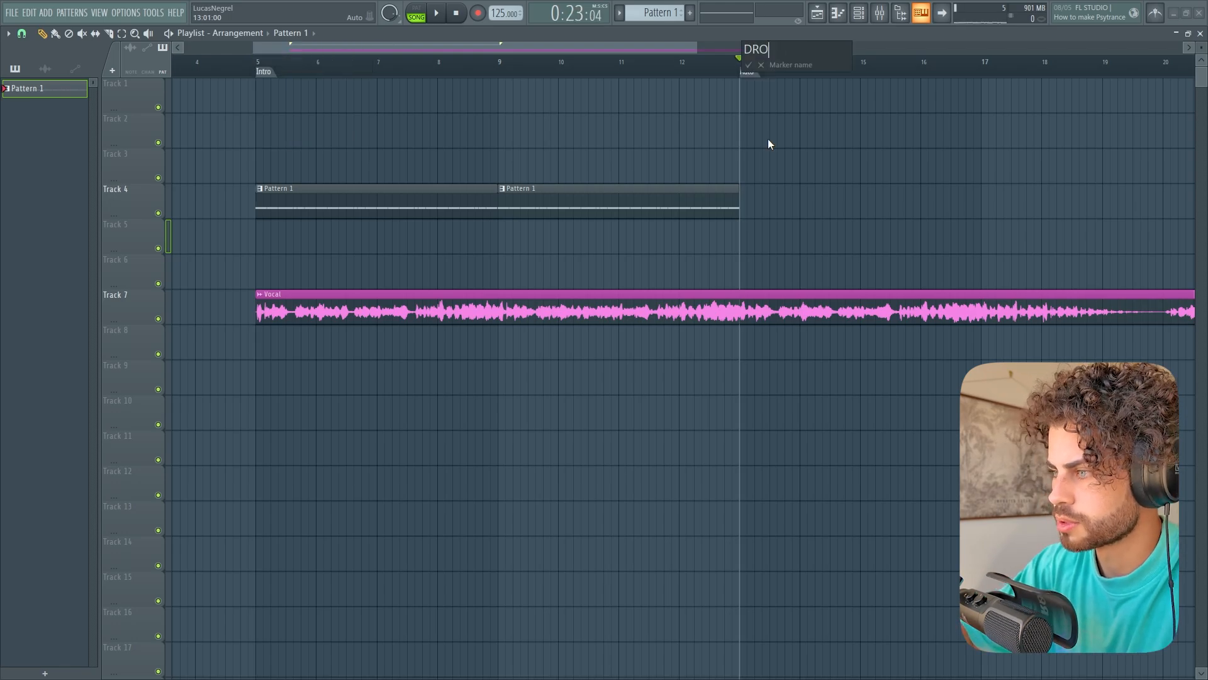
pyautogui.write('rop')
pyautogui.press('Return')
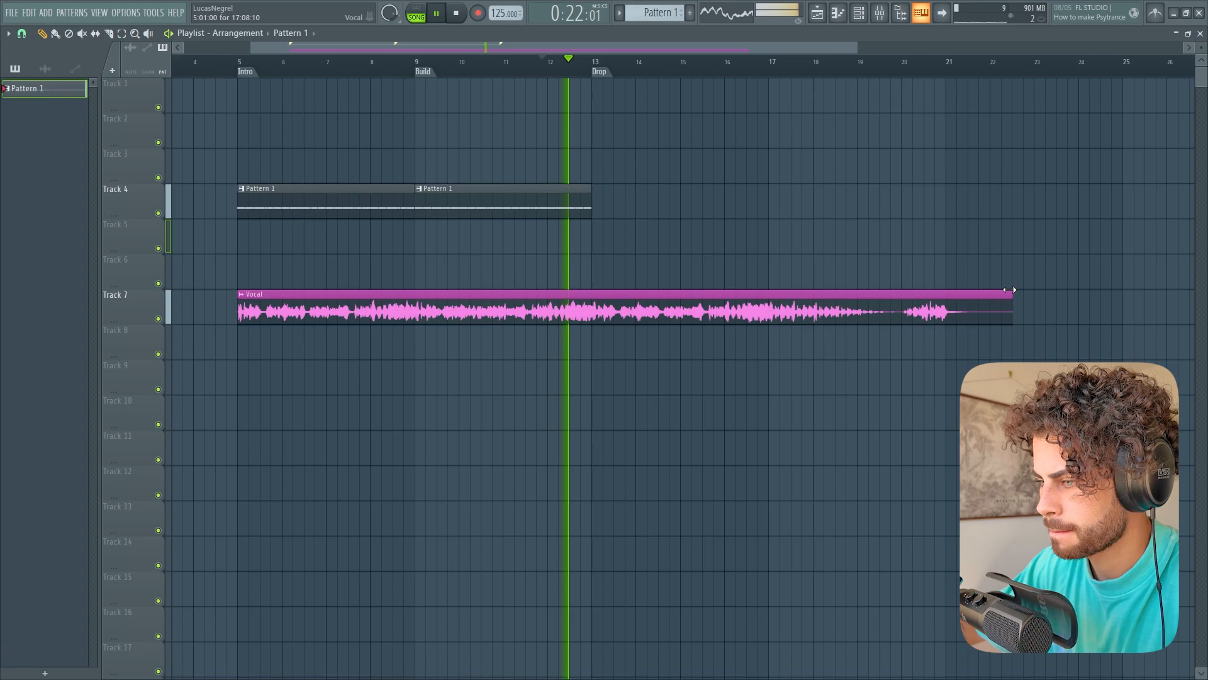
# Step: Trim the end of the Vocal clip on Track 7 to the Drop marker at bar 13
pyautogui.moveTo(1011, 291); pyautogui.dragTo(591, 274)
pyautogui.press('space')
pyautogui.scroll(4, 601, 70)
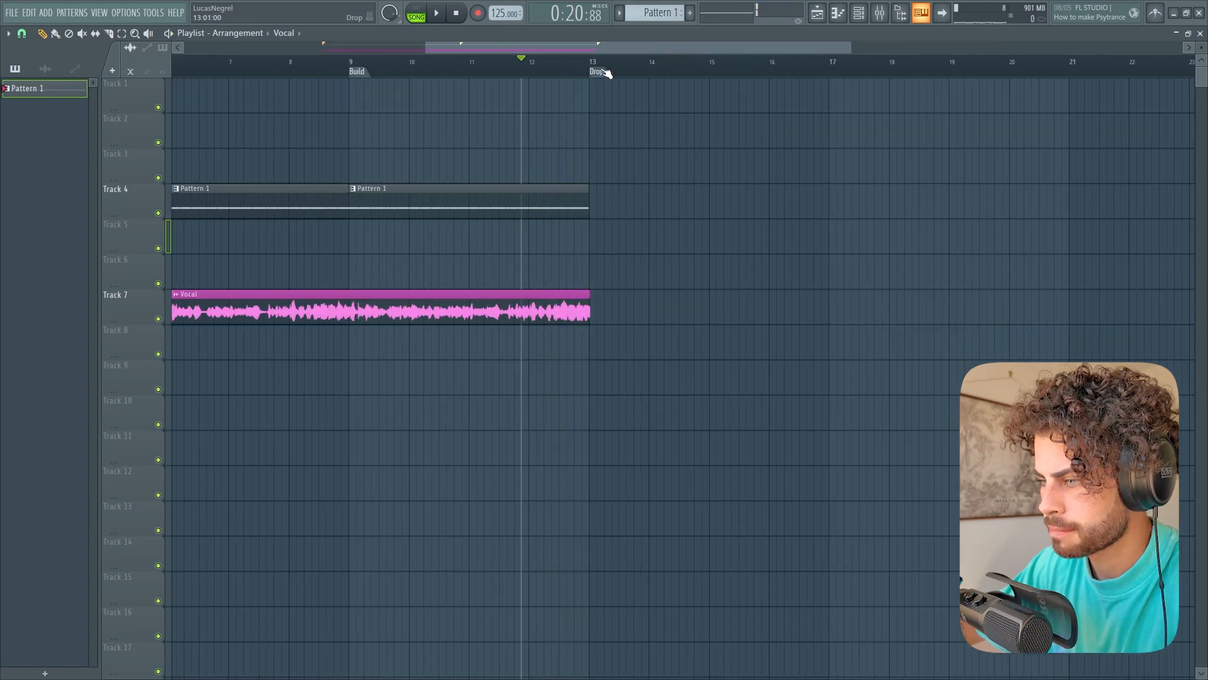
pyautogui.scroll(5, 584, 65)
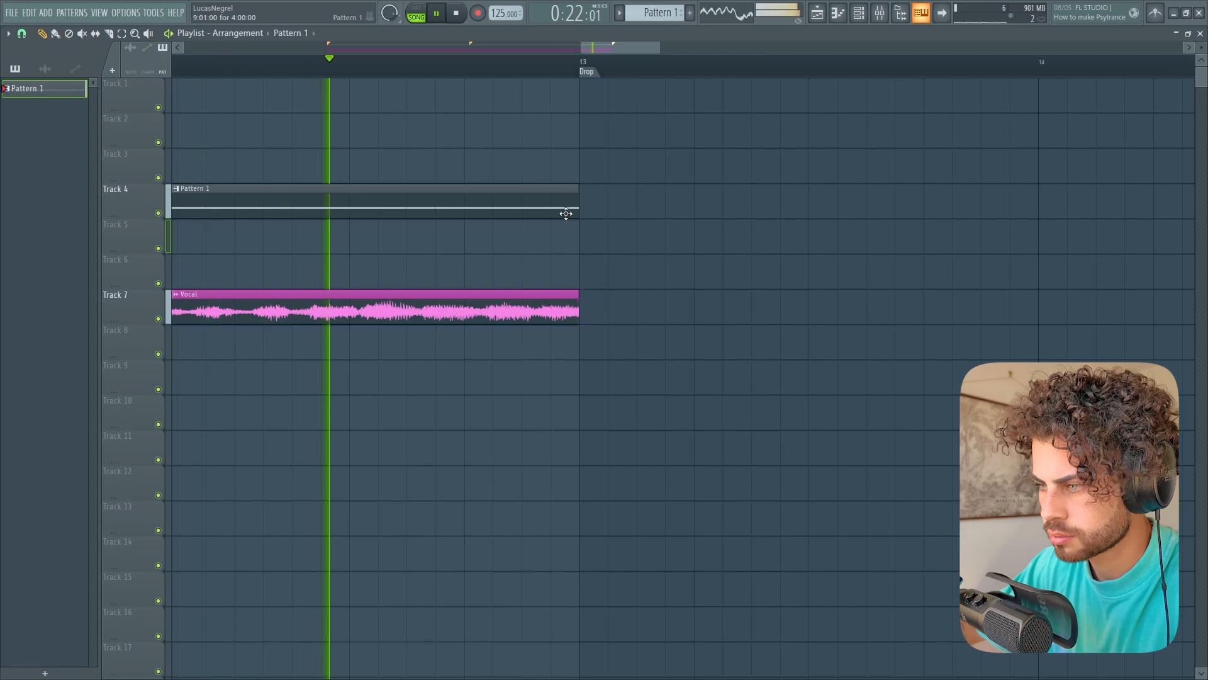
pyautogui.scroll(-5, 637, 63)
pyautogui.press('space')
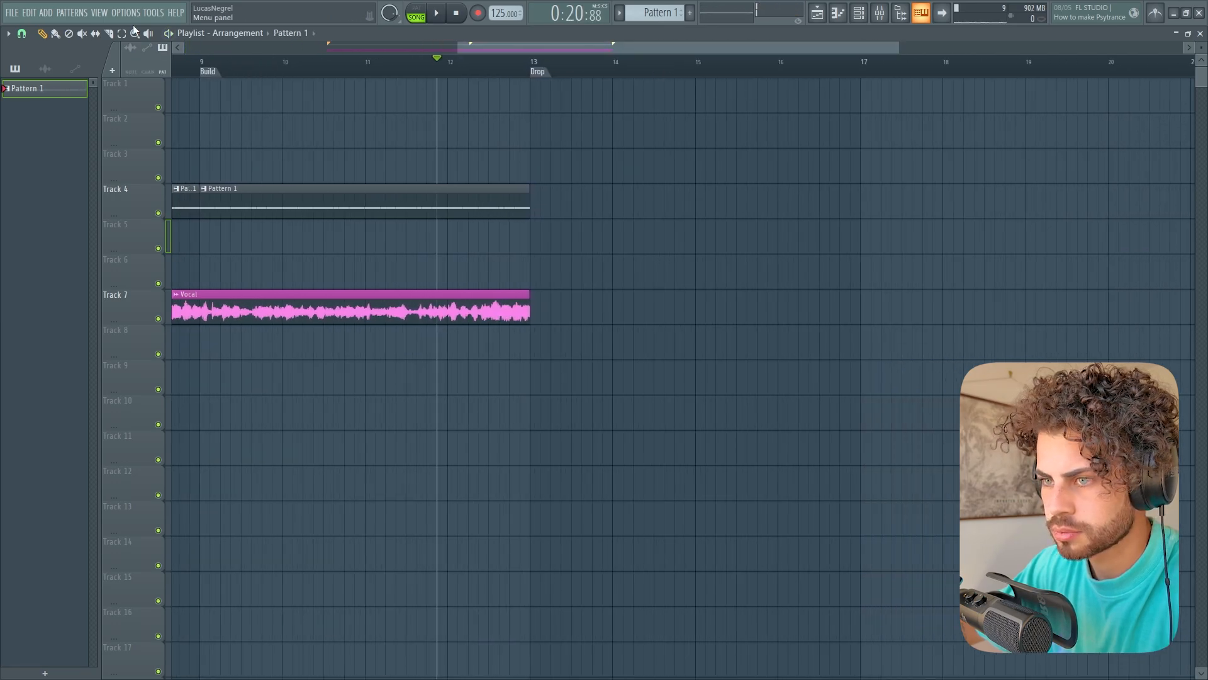
# Step: Set the playlist snap to 1/4 beat and add Pattern 1 clips on Track 4 at bars 13 and 17
pyautogui.click(22, 33)
pyautogui.click(50, 178)
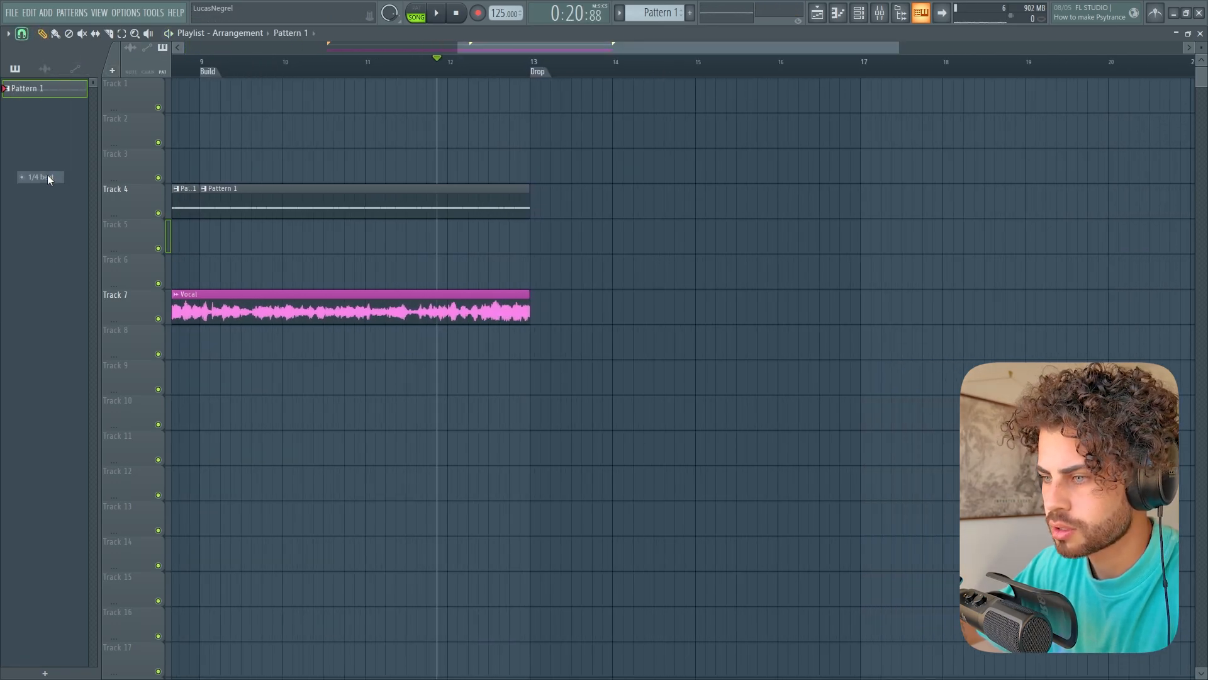
pyautogui.press('space')
pyautogui.moveTo(580, 192); pyautogui.dragTo(559, 187)
pyautogui.press('space')
pyautogui.press('space')
pyautogui.scroll(-4, 556, 67)
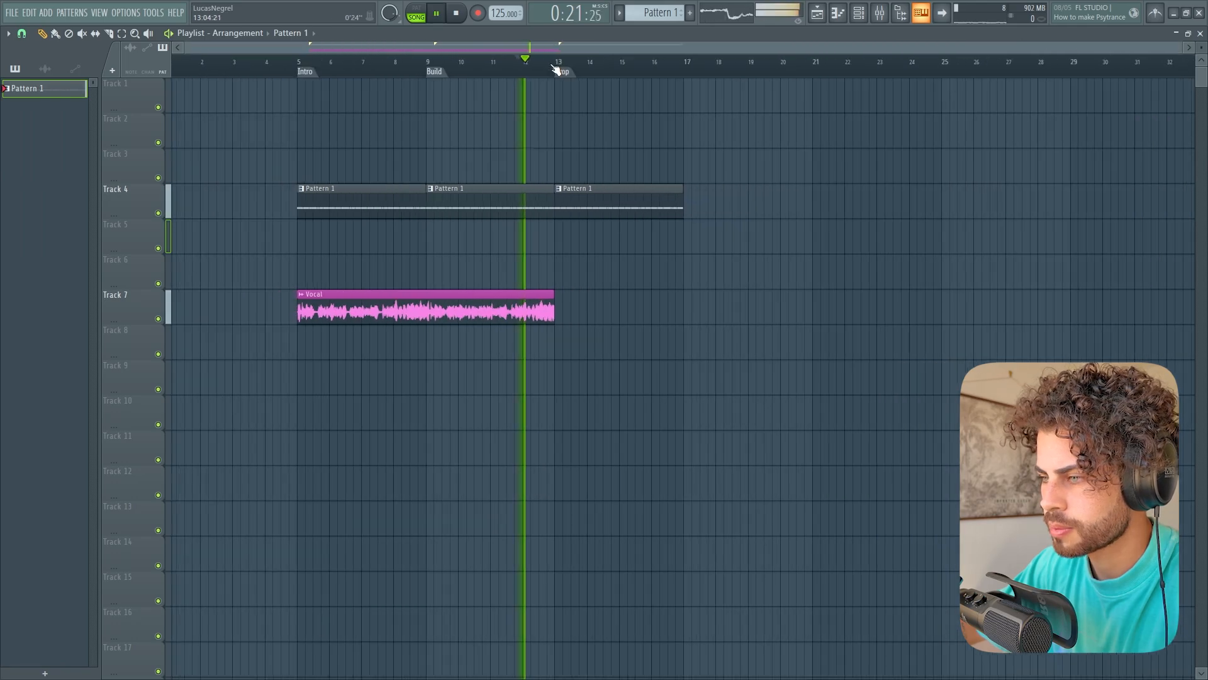
pyautogui.hscroll(1, 565, 51)
pyautogui.moveTo(650, 196); pyautogui.dragTo(648, 194)
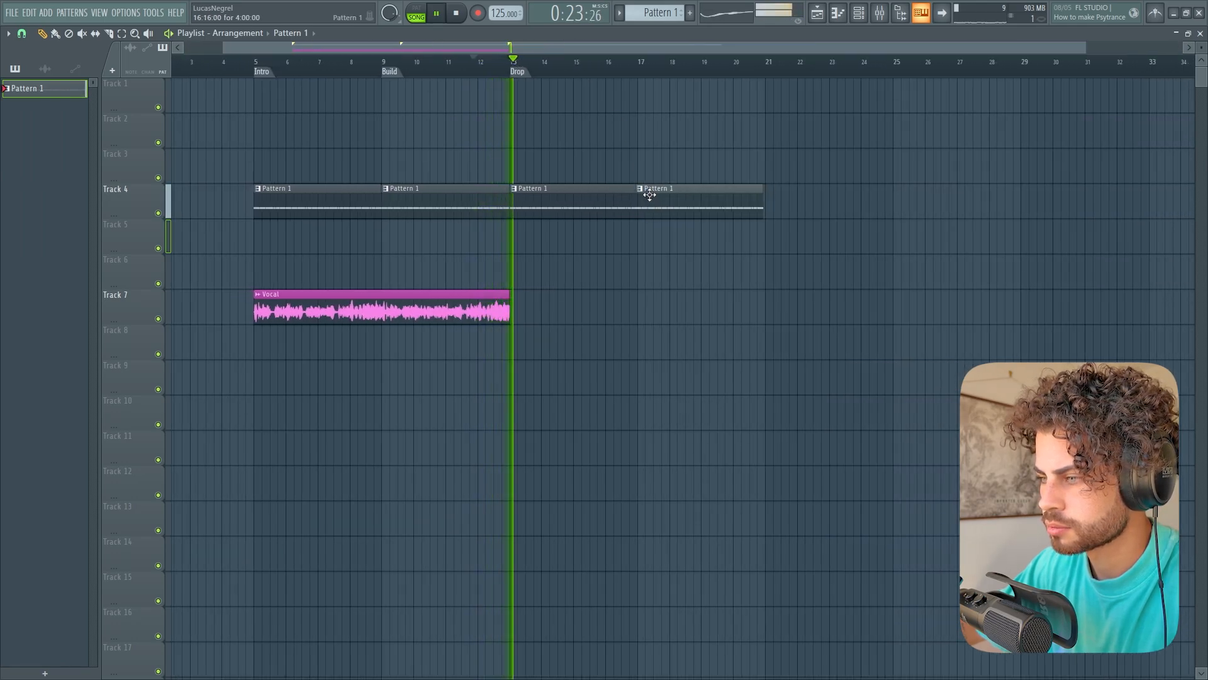
# Step: Play the arrangement from the build into the drop to check the transition
pyautogui.scroll(2, 544, 69)
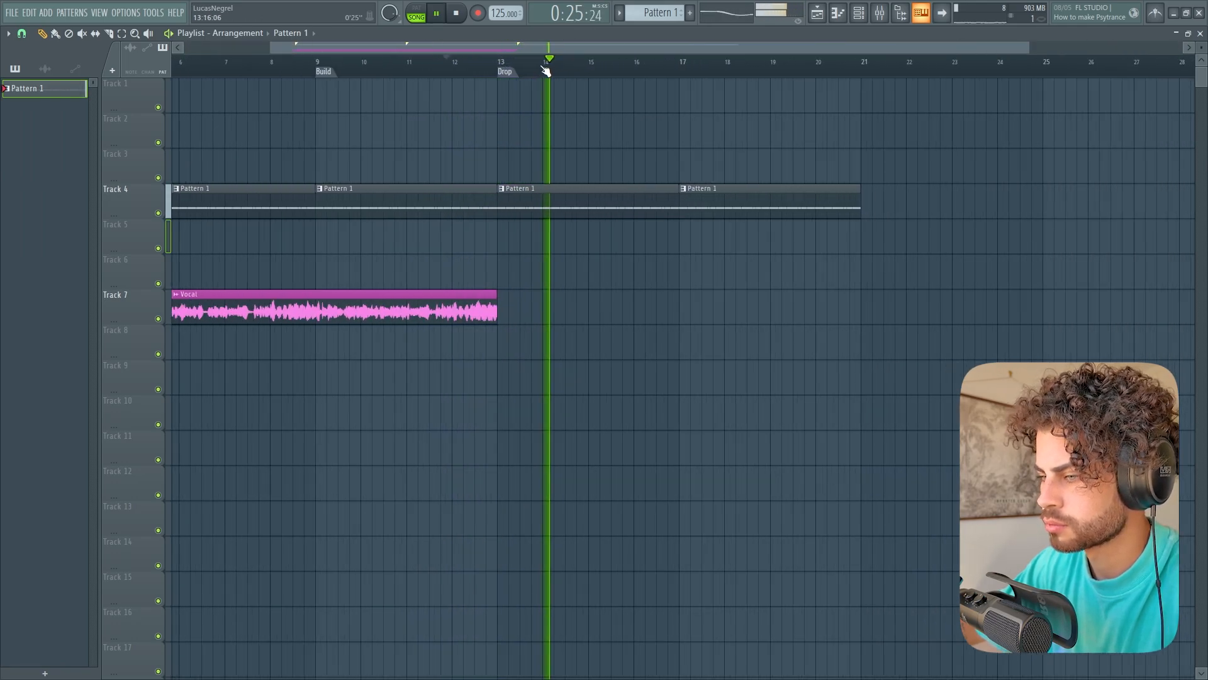
pyautogui.scroll(-1, 545, 69)
pyautogui.scroll(3, 546, 69)
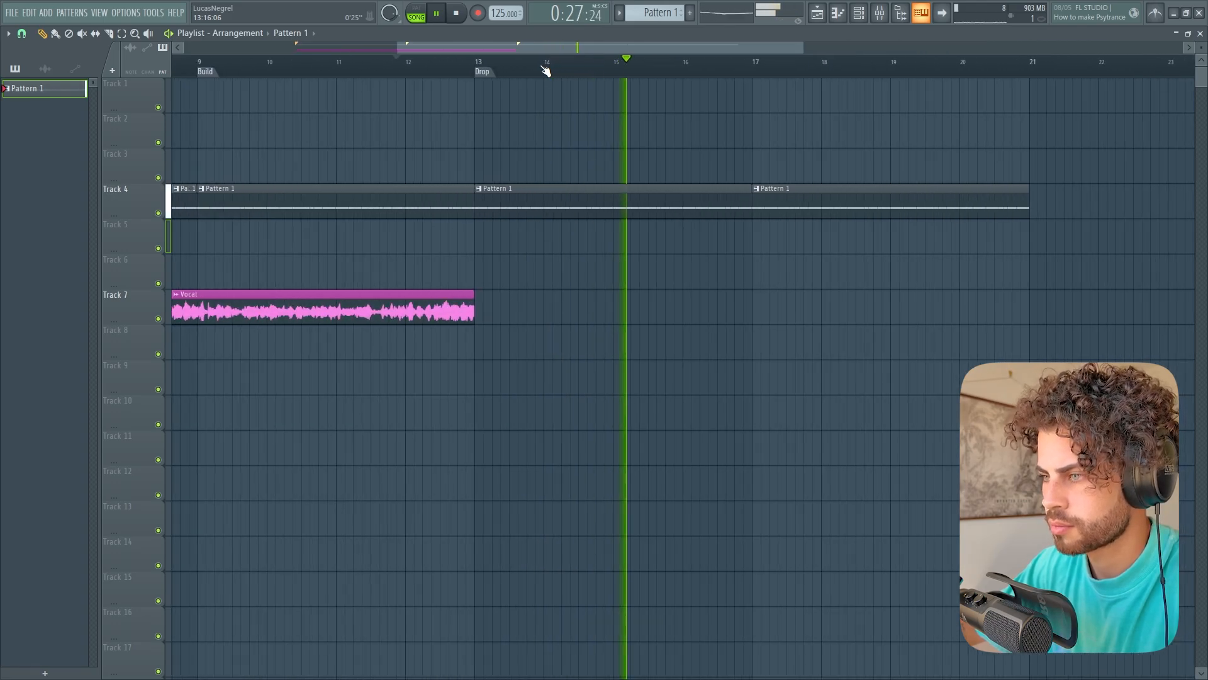
pyautogui.scroll(-1, 546, 68)
pyautogui.press('space')
pyautogui.moveTo(546, 48); pyautogui.dragTo(557, 47)
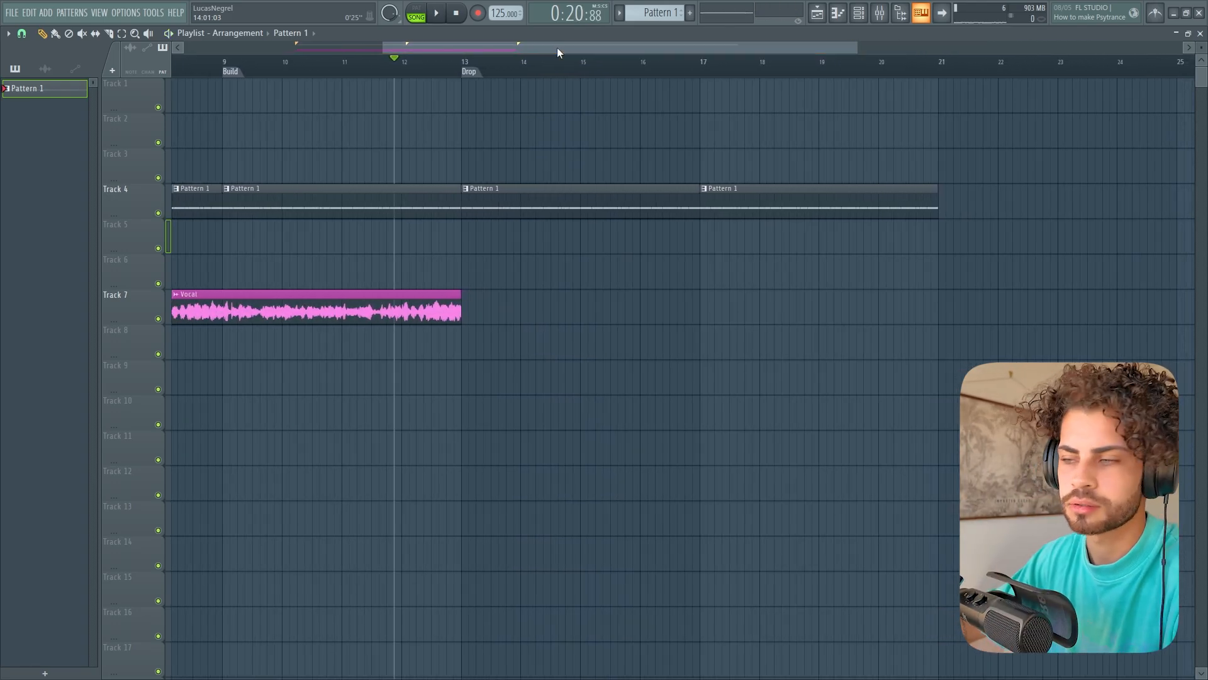
# Step: Add a second Kick clip on Track 9 at bar 17 while listening to the drop
pyautogui.scroll(-2, 546, 67)
pyautogui.press('space')
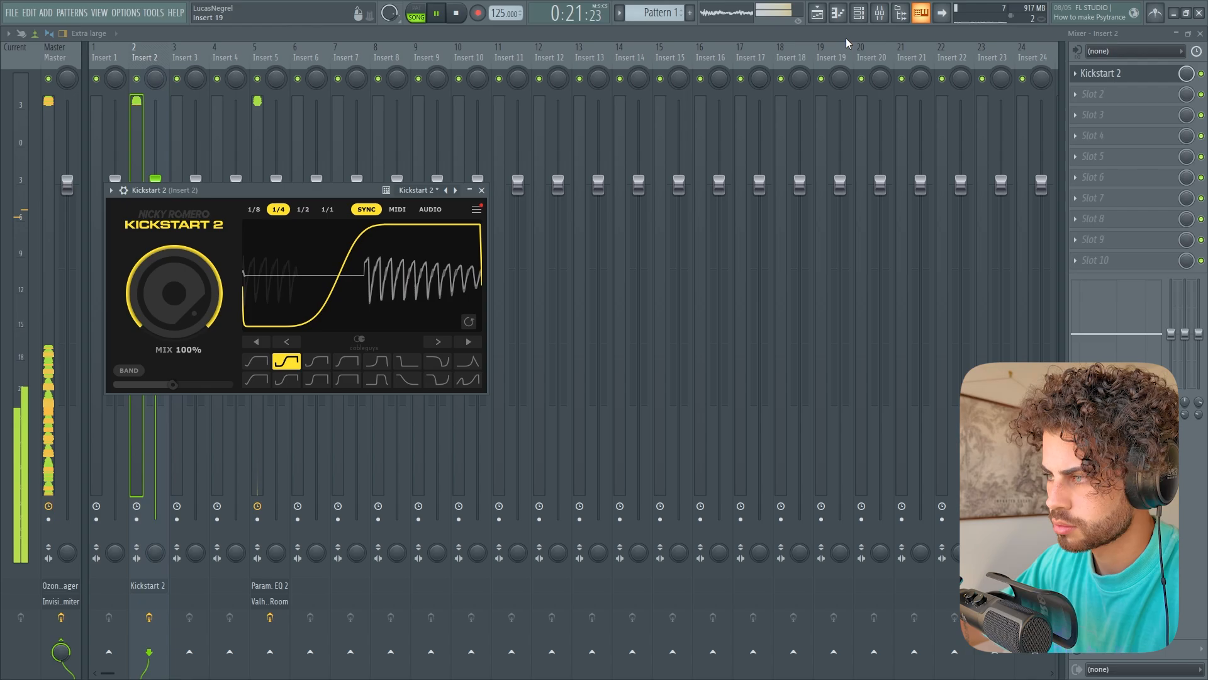
pyautogui.click(825, 16)
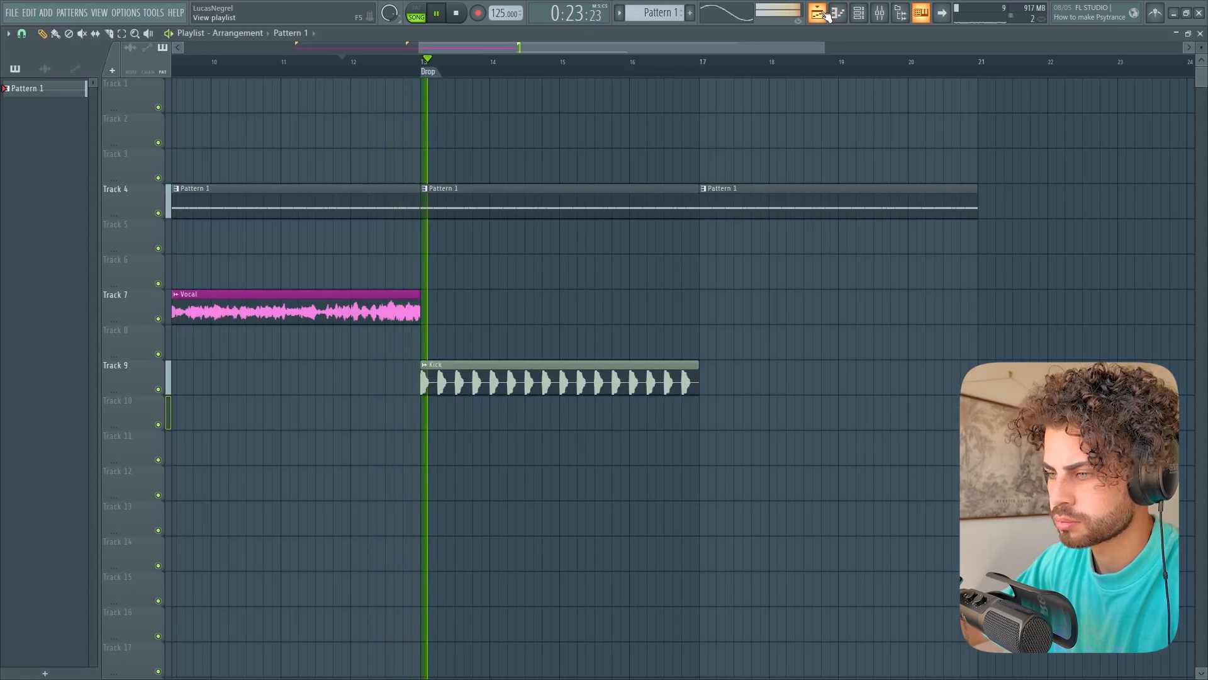
pyautogui.click(684, 372)
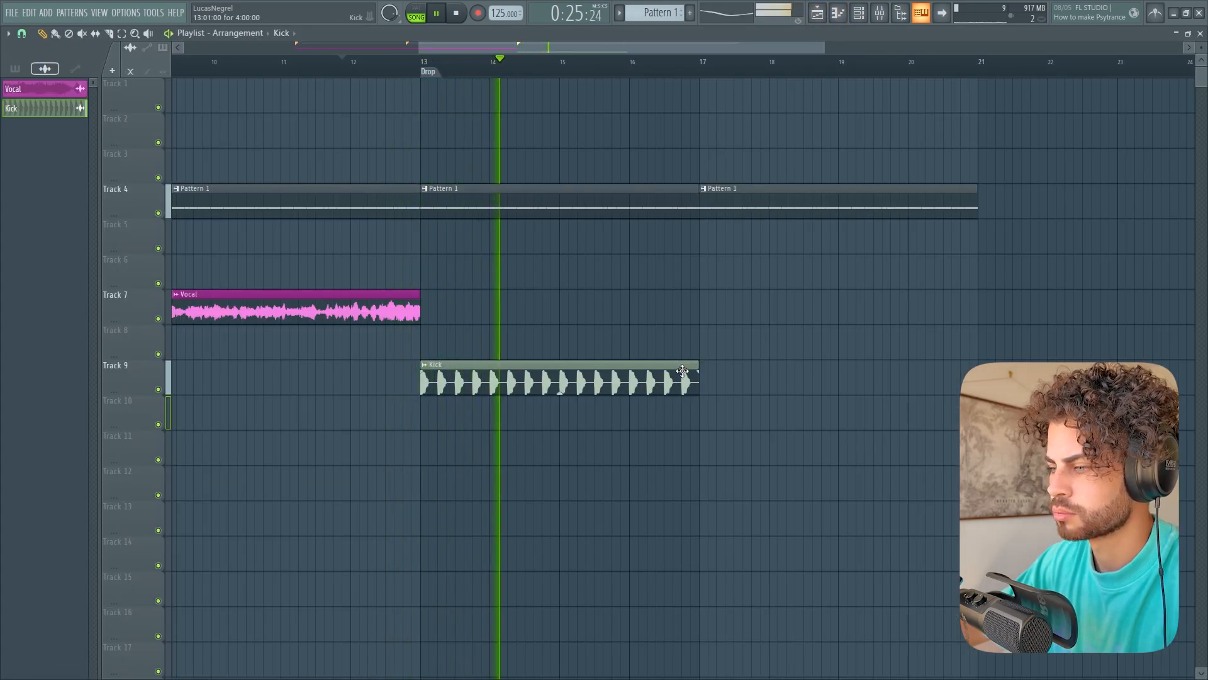
pyautogui.click(725, 371)
pyautogui.moveTo(726, 371); pyautogui.dragTo(717, 371)
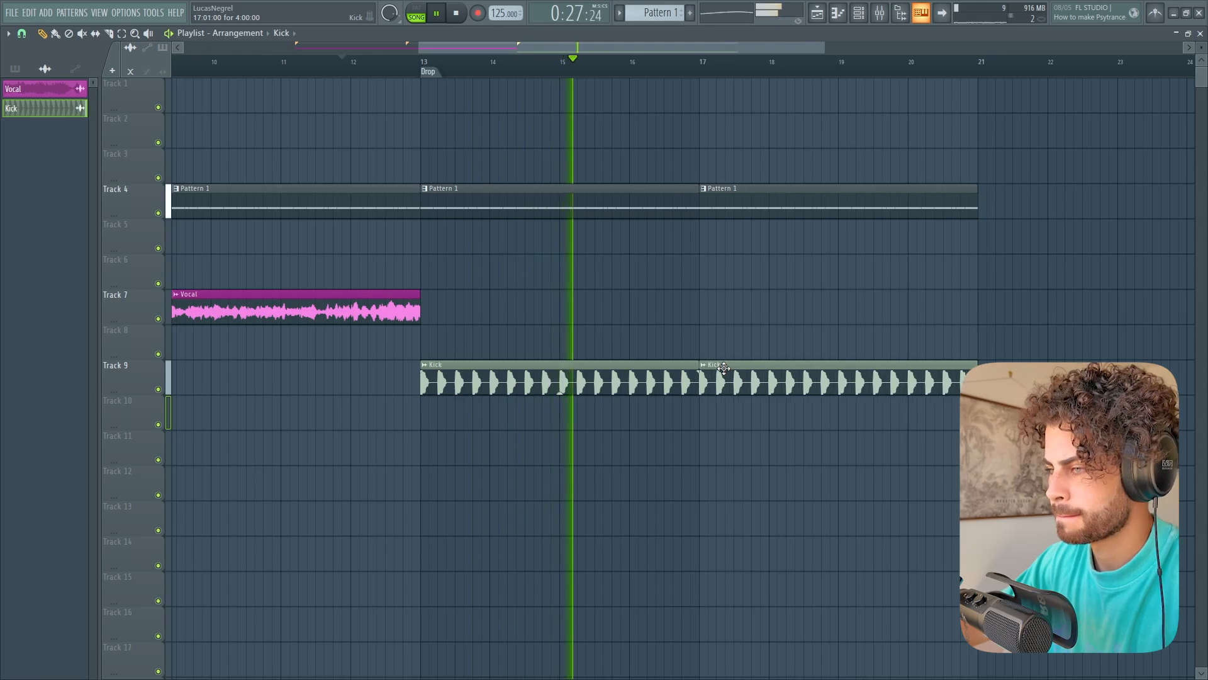
pyautogui.press('F6')
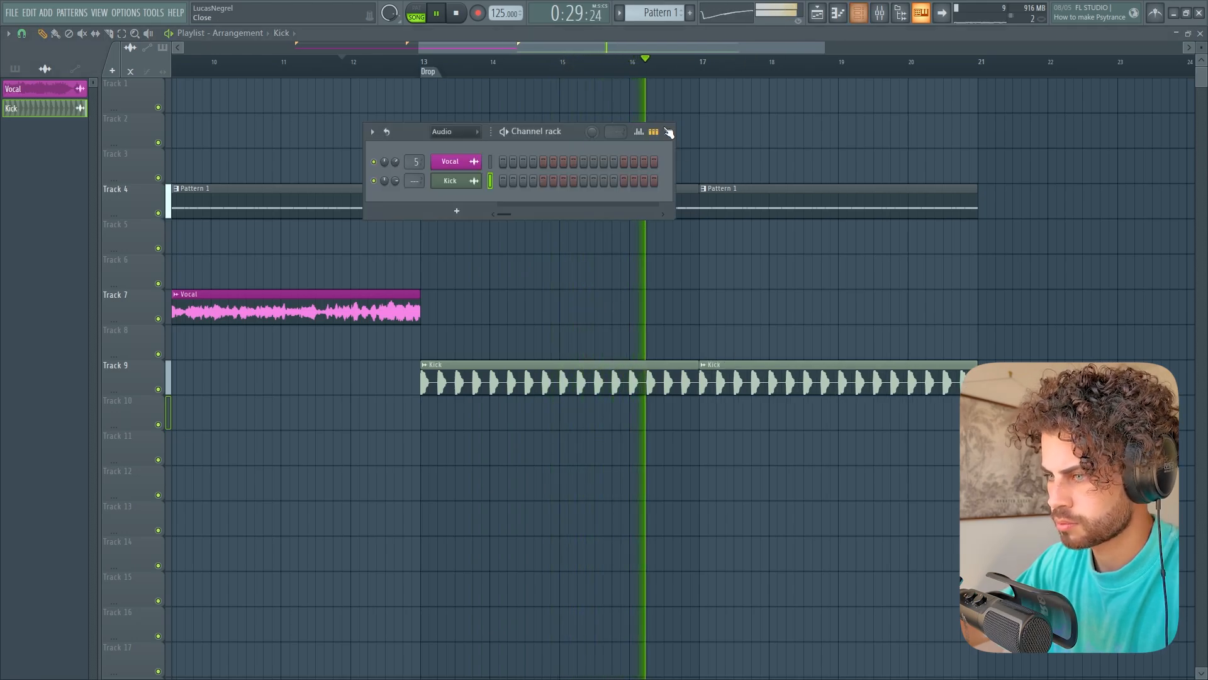
pyautogui.click(469, 134)
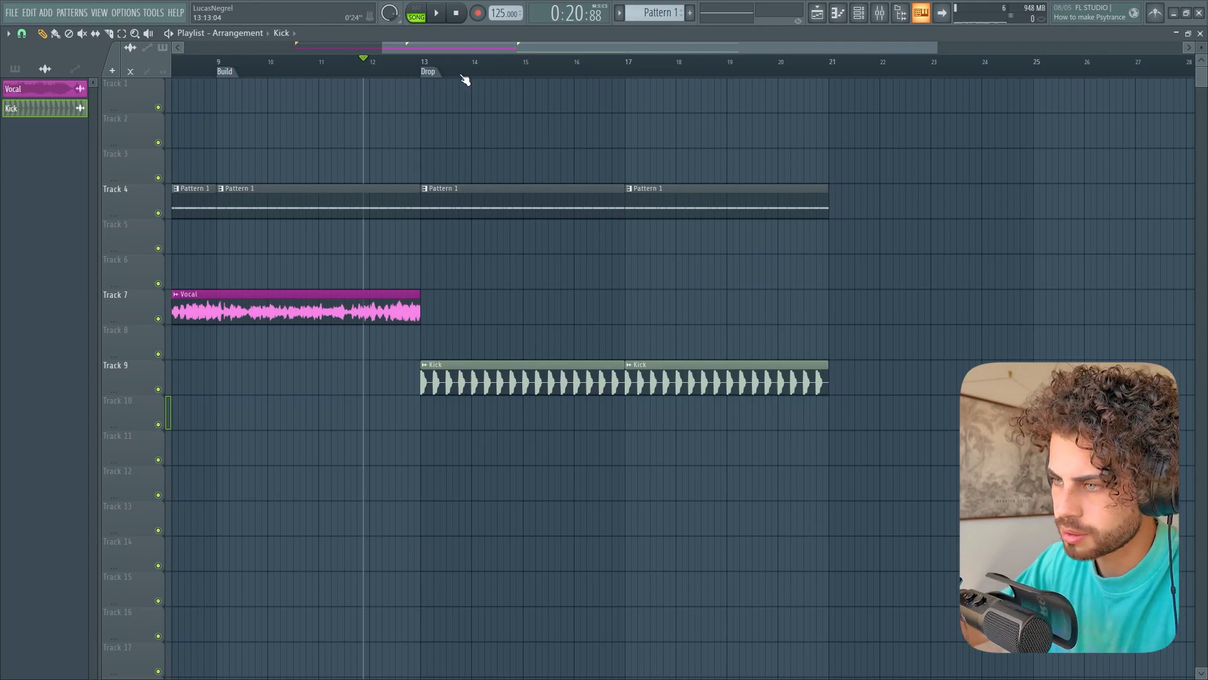
# Step: Trim the ends of the Clap 1 and Clap 2 clips on Tracks 11 and 12 to bar 17
pyautogui.scroll(3, 468, 66)
pyautogui.scroll(-1, 502, 66)
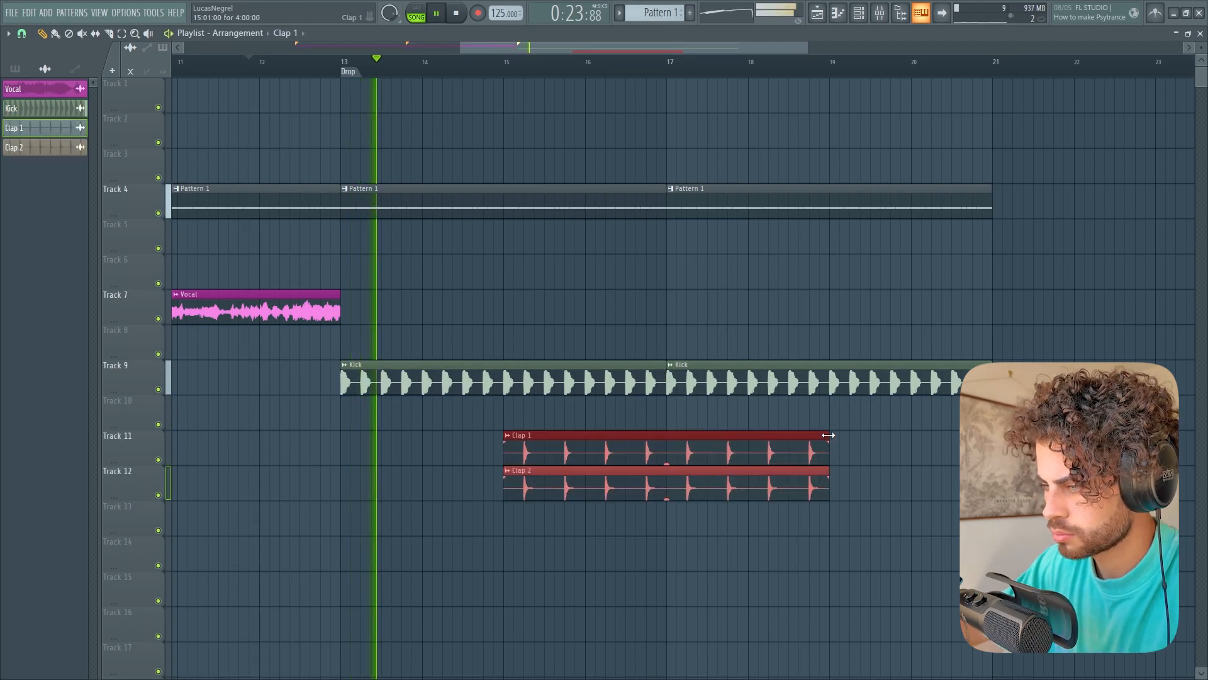
pyautogui.moveTo(829, 441); pyautogui.dragTo(666, 441)
pyautogui.click(698, 438)
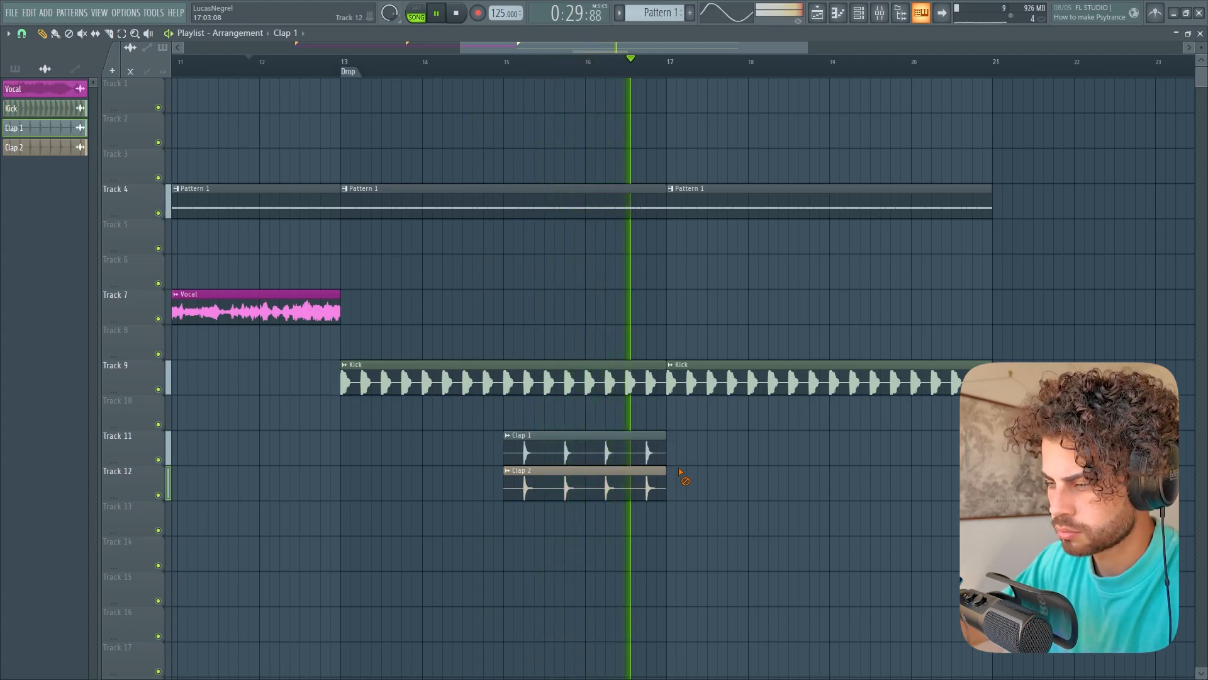
# Step: Repeat the Clap 1 and Clap 2 clips on Tracks 11 and 12 at bars 17 and 19 and play the drop
pyautogui.scroll(3, 590, 63)
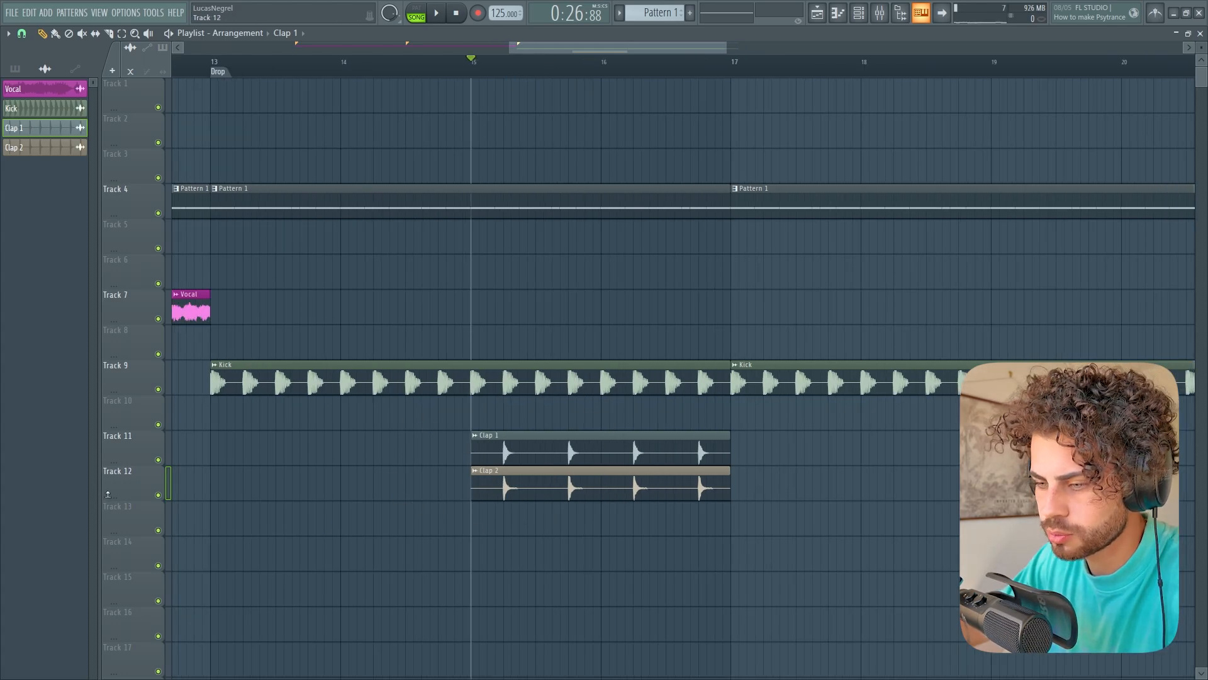
pyautogui.rightClick(161, 467)
pyautogui.press('space')
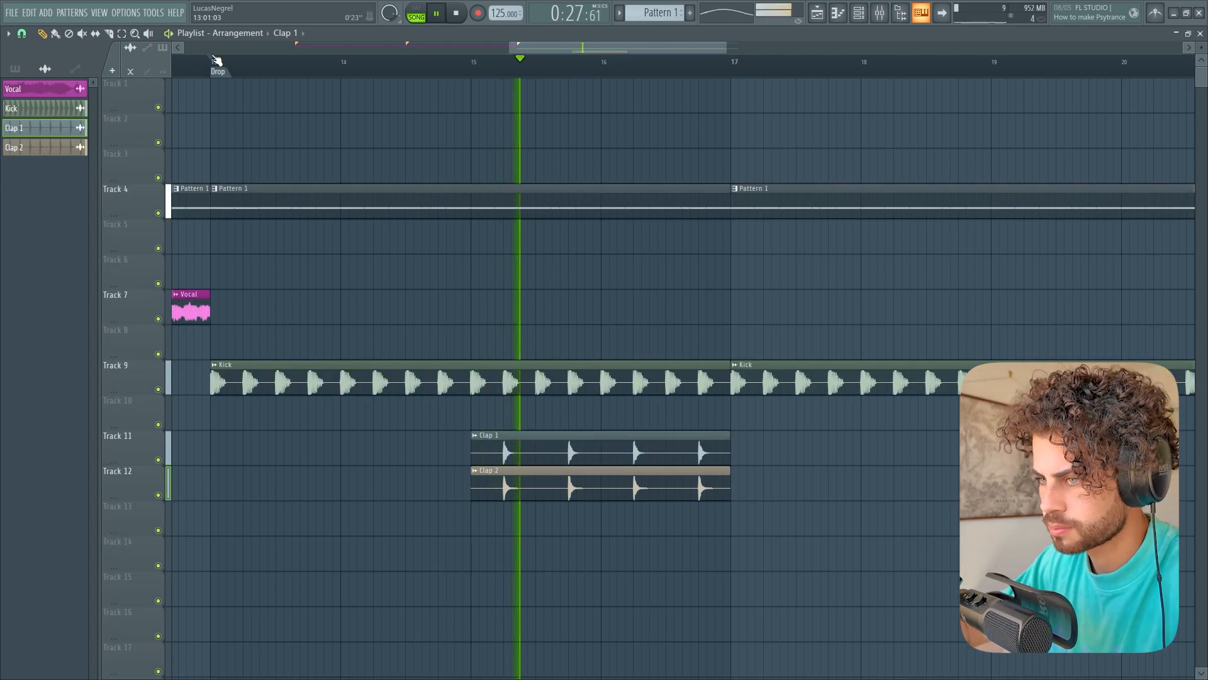
pyautogui.scroll(-2, 216, 61)
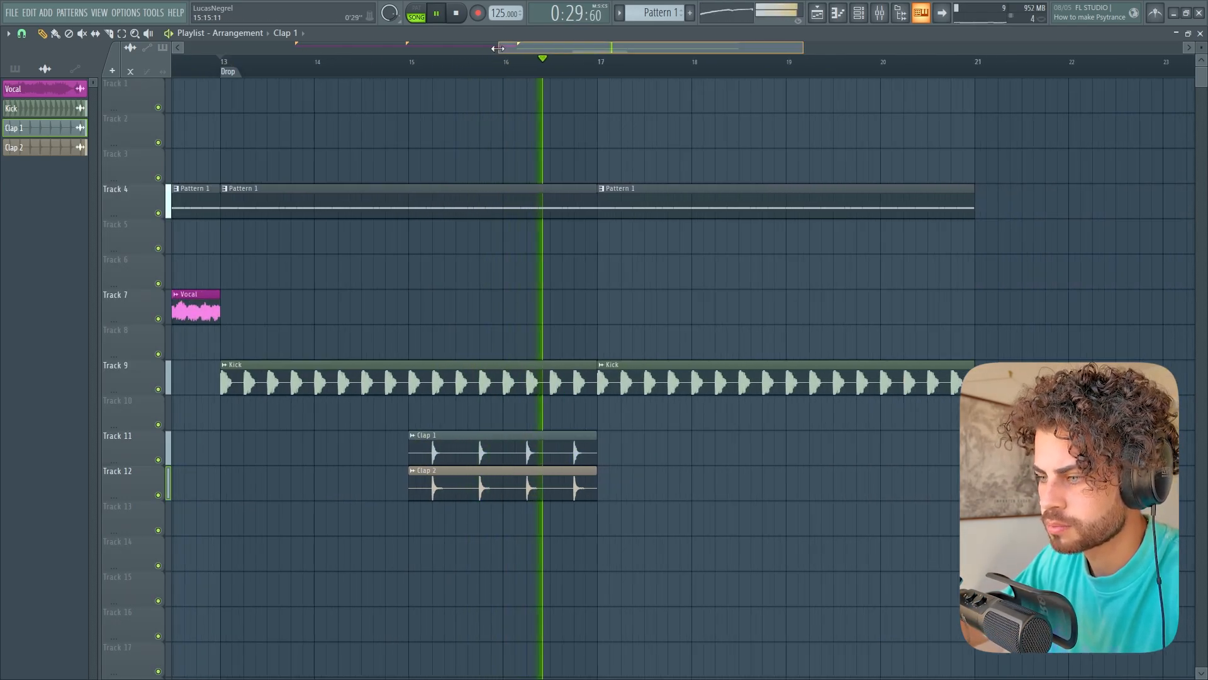
pyautogui.scroll(2, 409, 67)
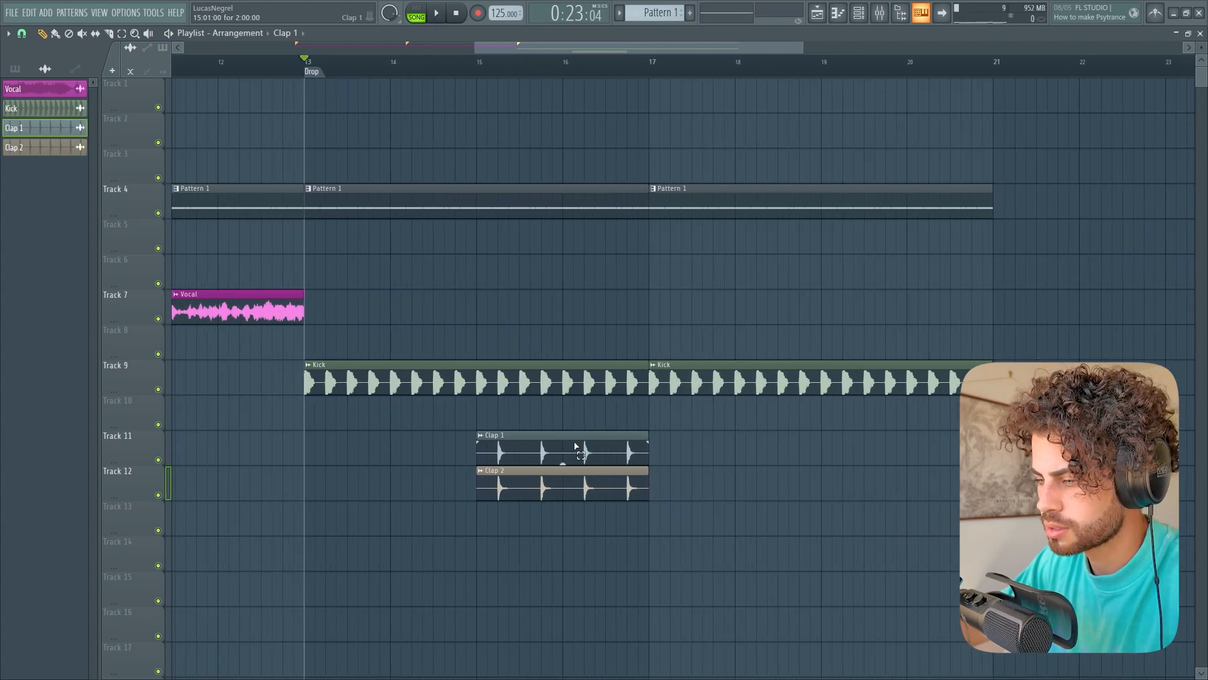
pyautogui.hotkey('ctrl', 'b')
pyautogui.hotkey('ctrl', 'b')
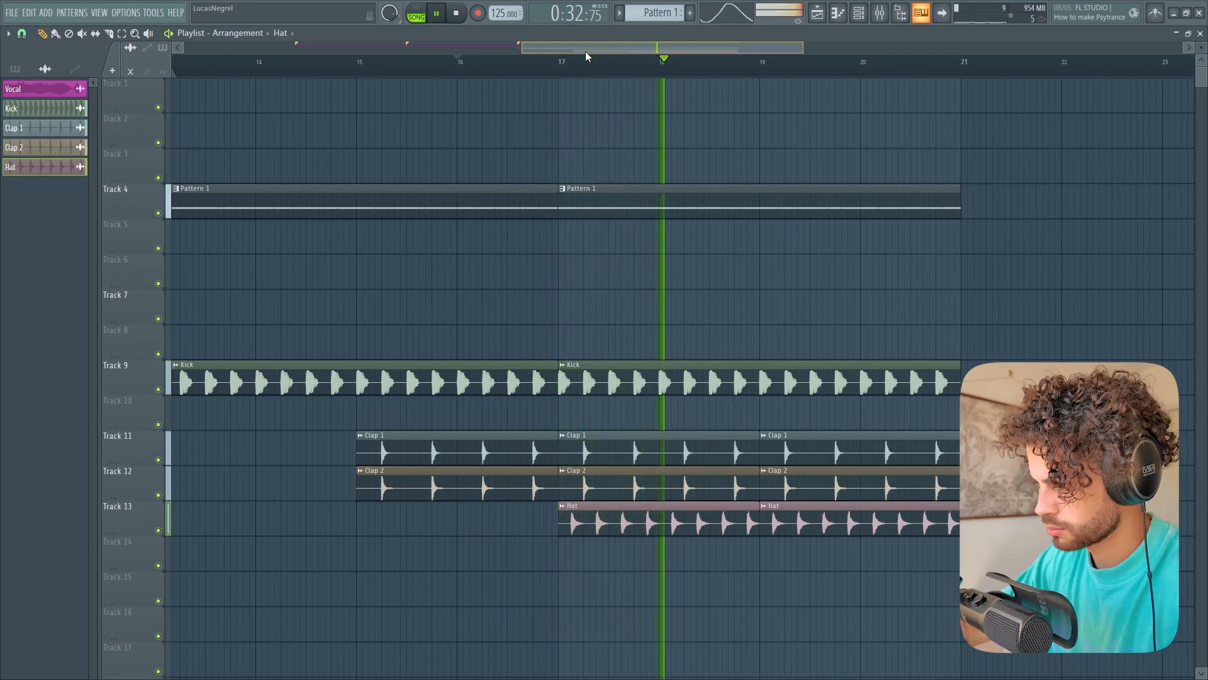
pyautogui.scroll(-3, 583, 59)
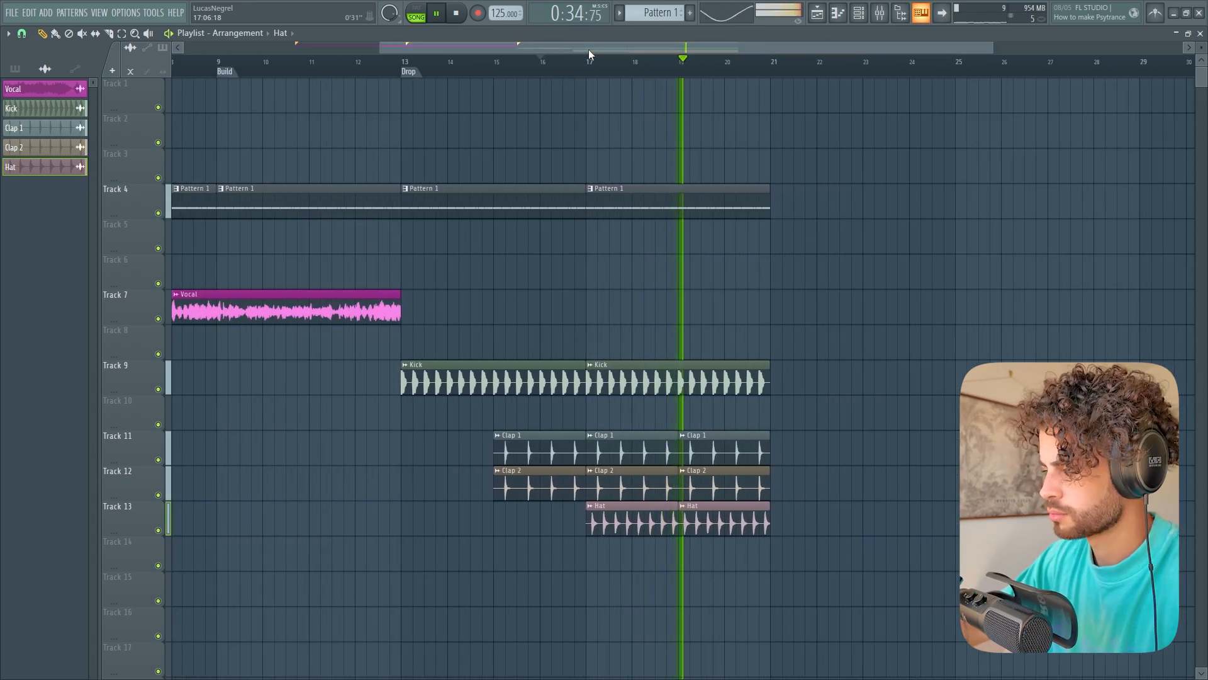
pyautogui.press('space')
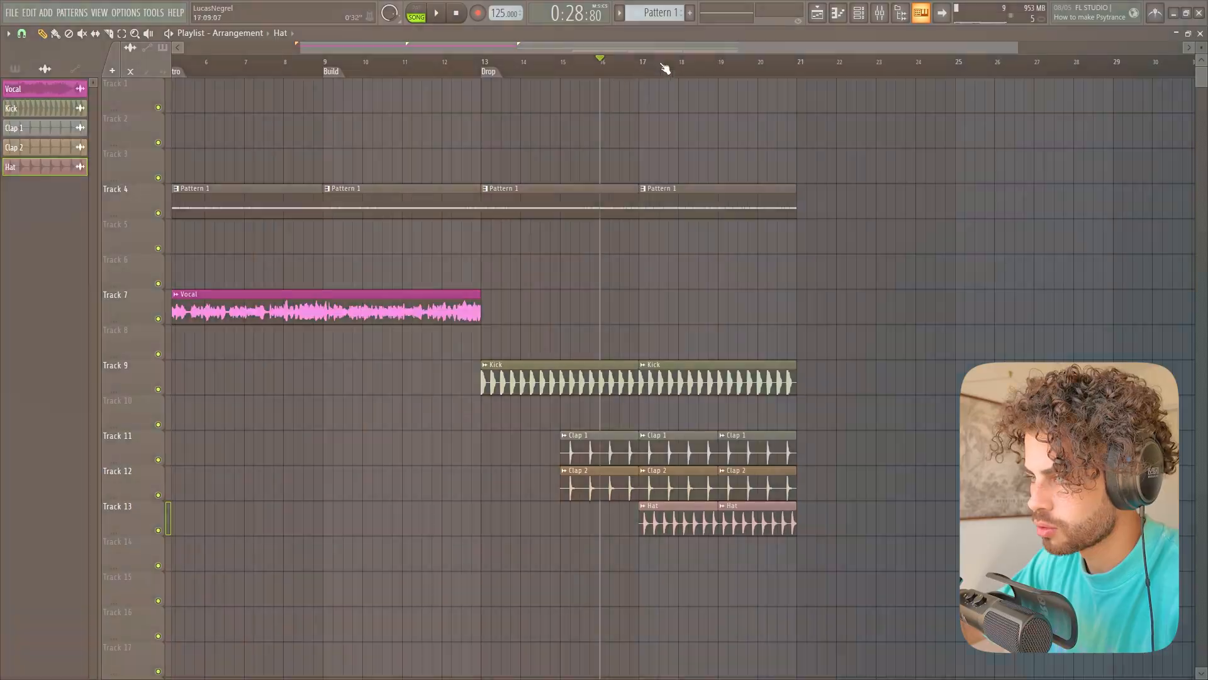
# Step: Solo Track 4, set the playback position to the Intro marker and show the channel rack
pyautogui.scroll(3, 666, 67)
pyautogui.moveTo(664, 46); pyautogui.dragTo(697, 48)
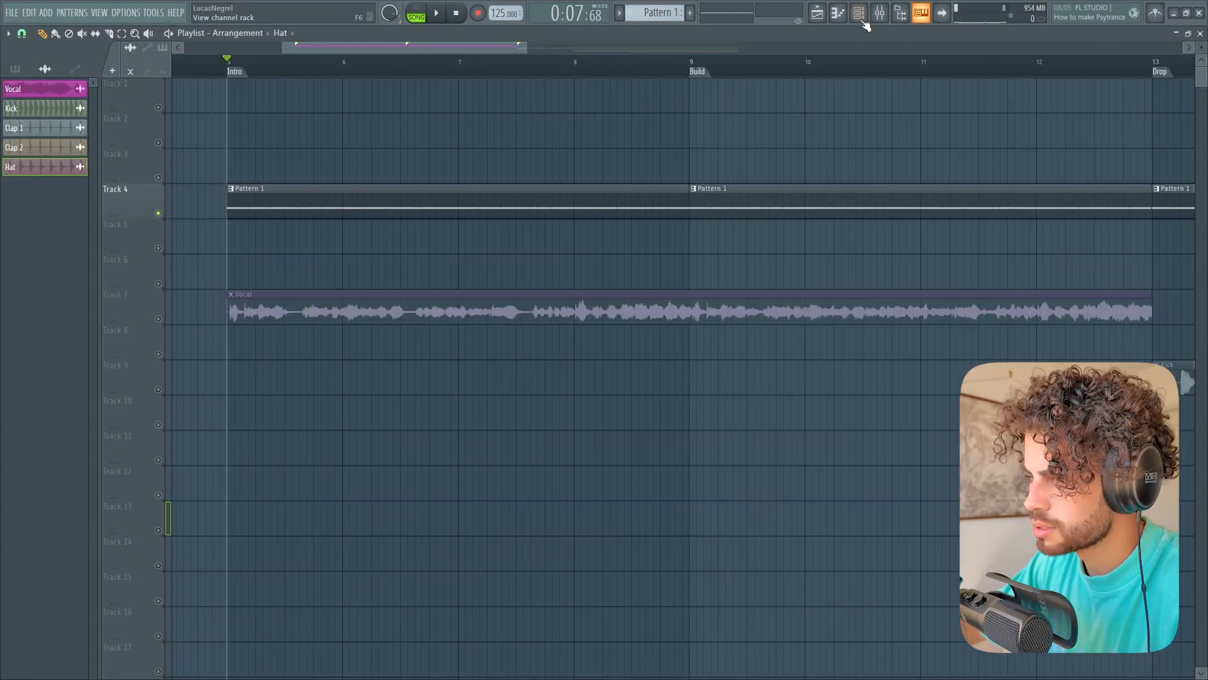
pyautogui.click(859, 12)
pyautogui.scroll(-1, 452, 137)
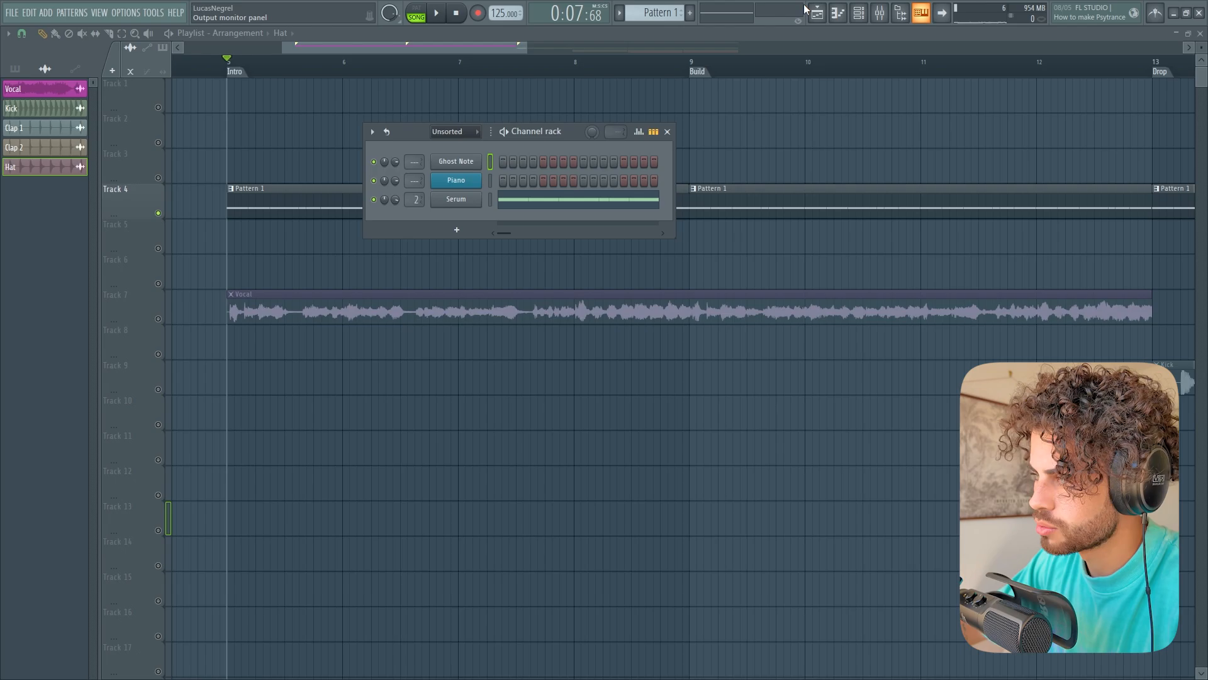
# Step: Load Fruity Parametric EQ 2 ahead of Kickstart 2 on mixer Insert 2
pyautogui.click(880, 13)
pyautogui.click(146, 57)
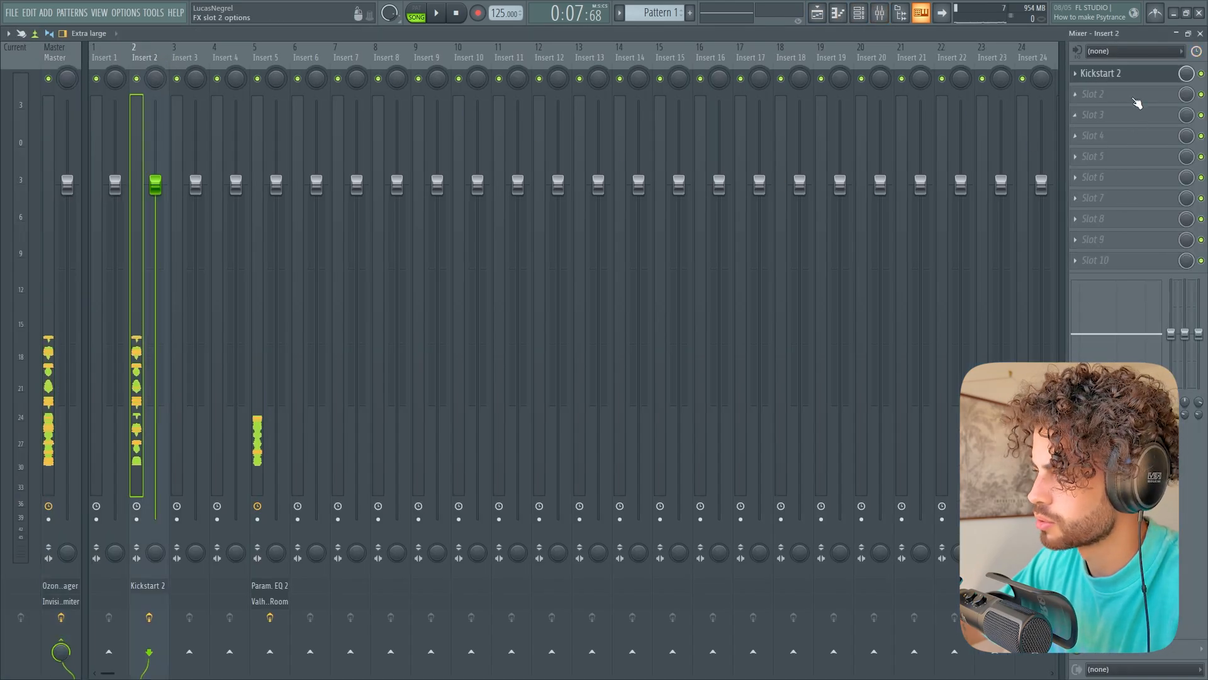
pyautogui.click(1098, 73)
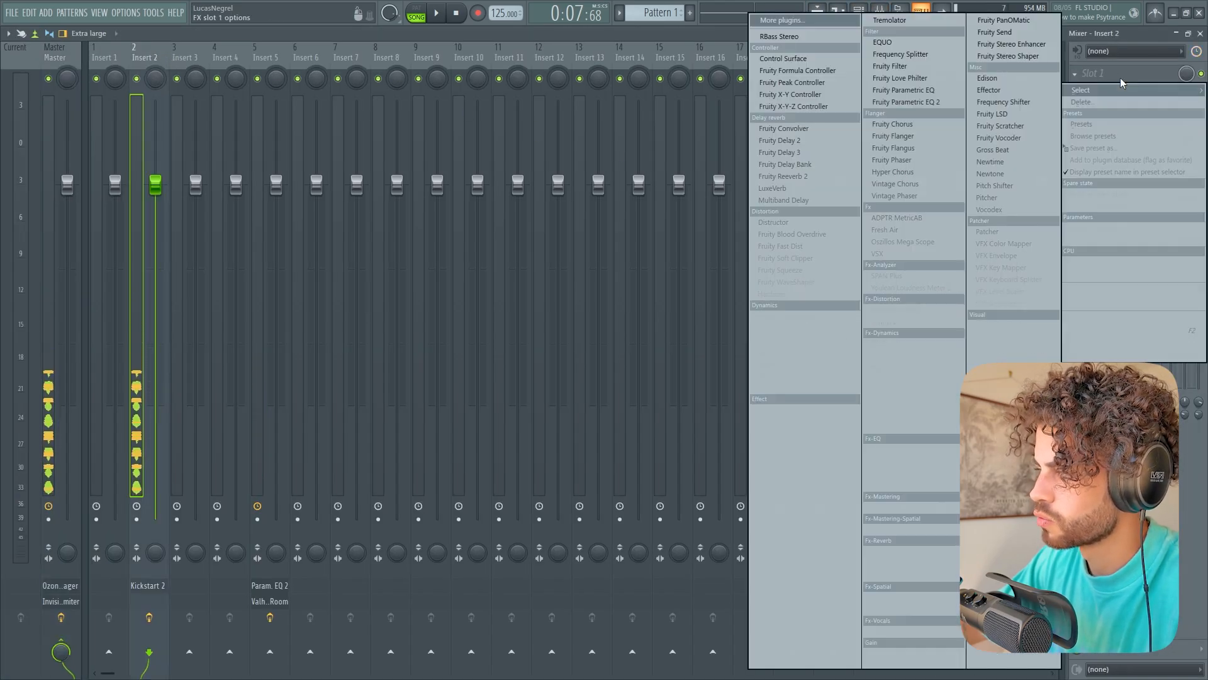
pyautogui.click(903, 103)
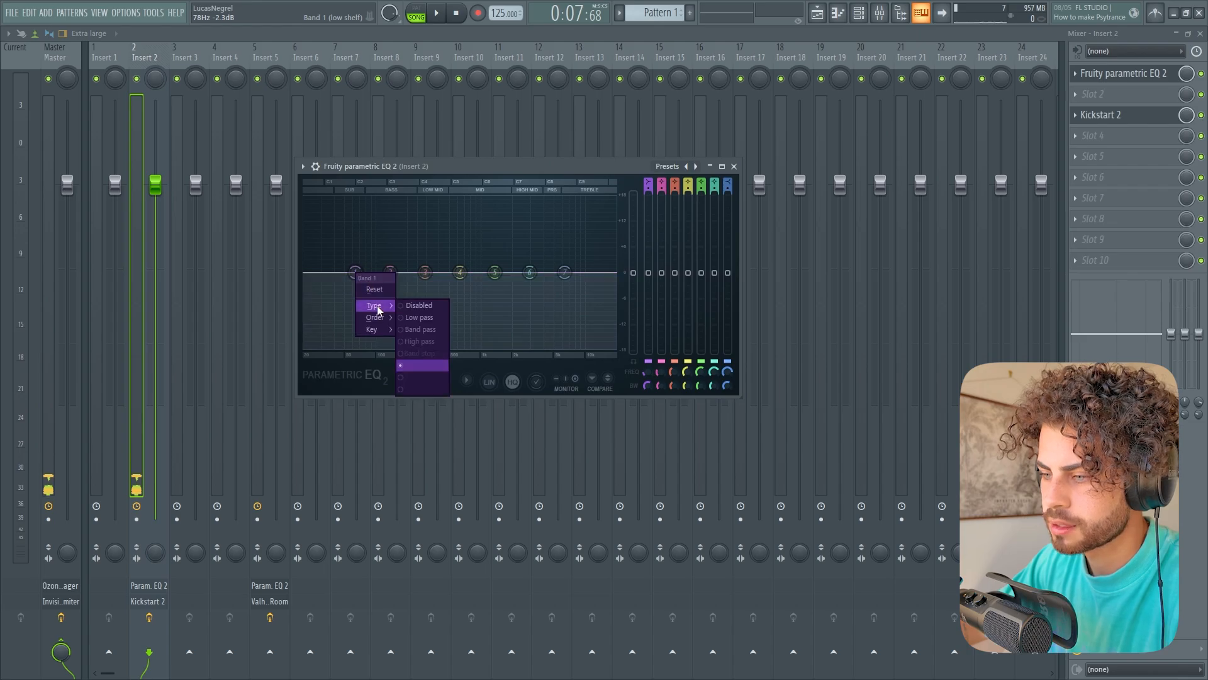
# Step: Set band 1 of Insert 2's EQ to high pass and raise its cutoff slightly during playback
pyautogui.click(420, 341)
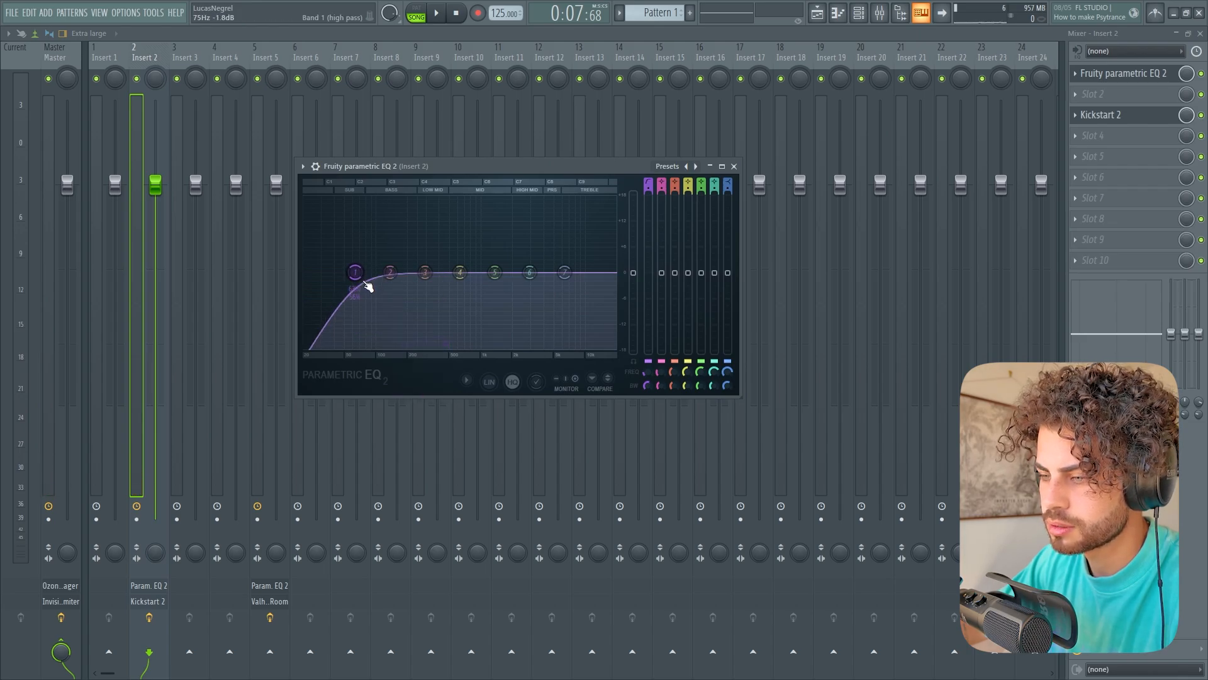
pyautogui.press('space')
pyautogui.moveTo(364, 282); pyautogui.dragTo(379, 282)
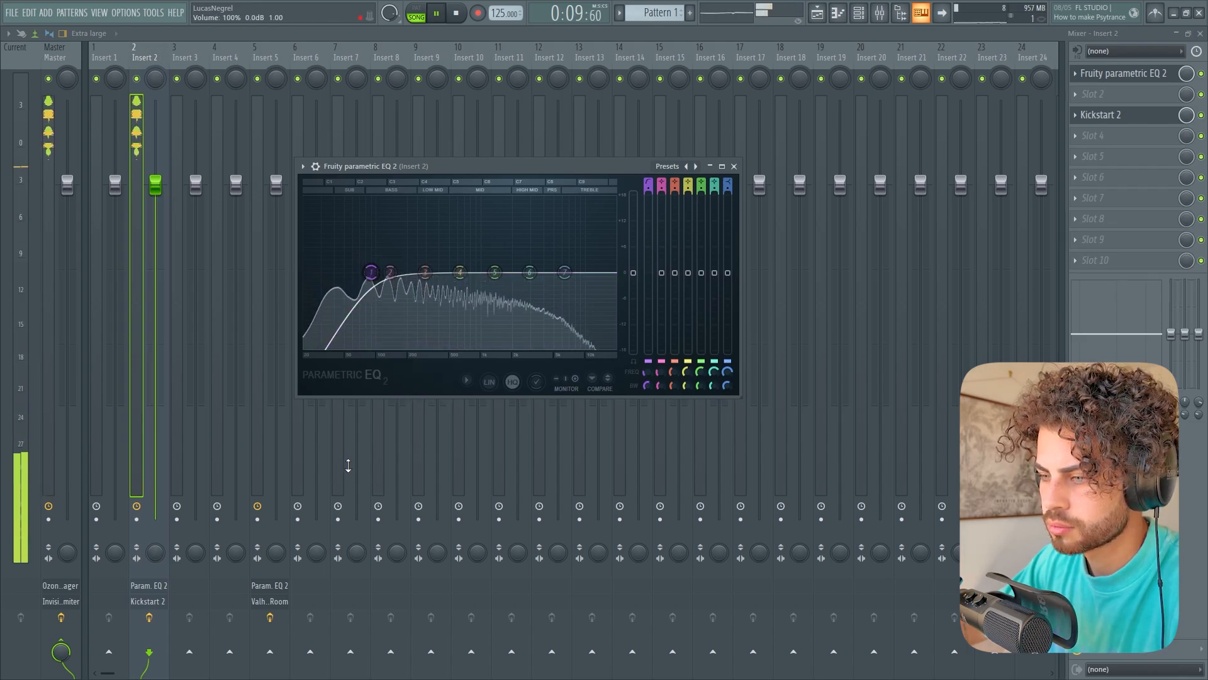
pyautogui.press('space')
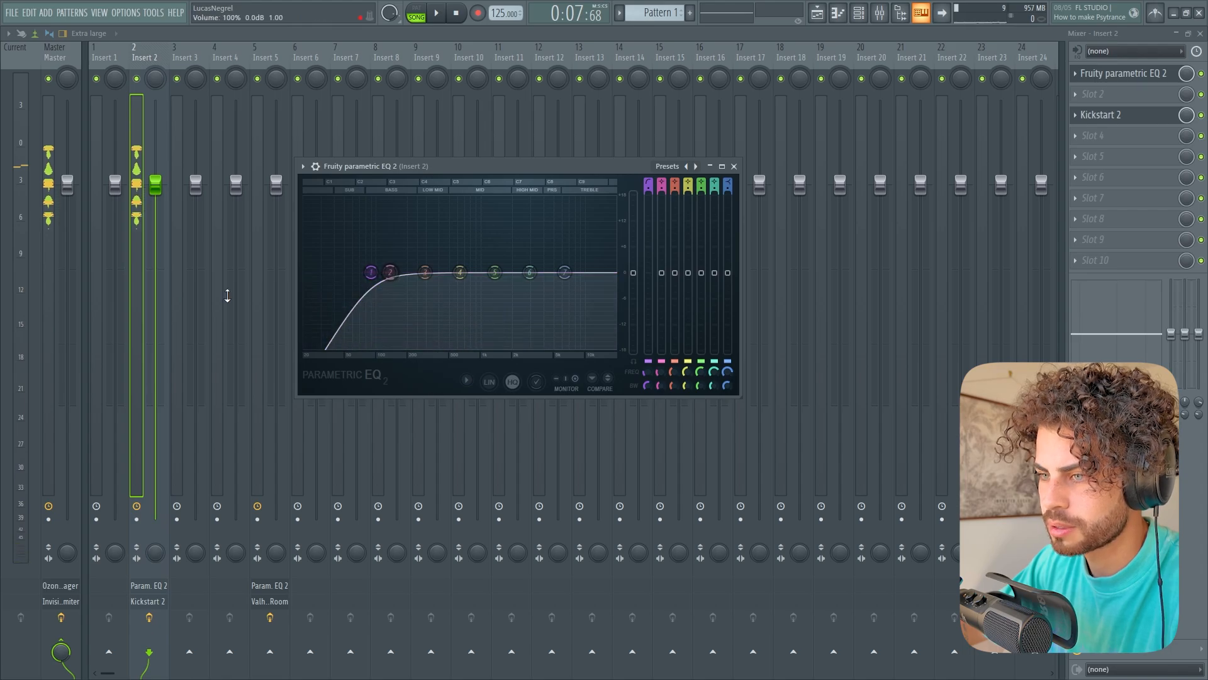
# Step: Add a 3x Osc channel and set oscillator 1's coarse pitch to -24 semitones
pyautogui.click(859, 13)
pyautogui.click(457, 230)
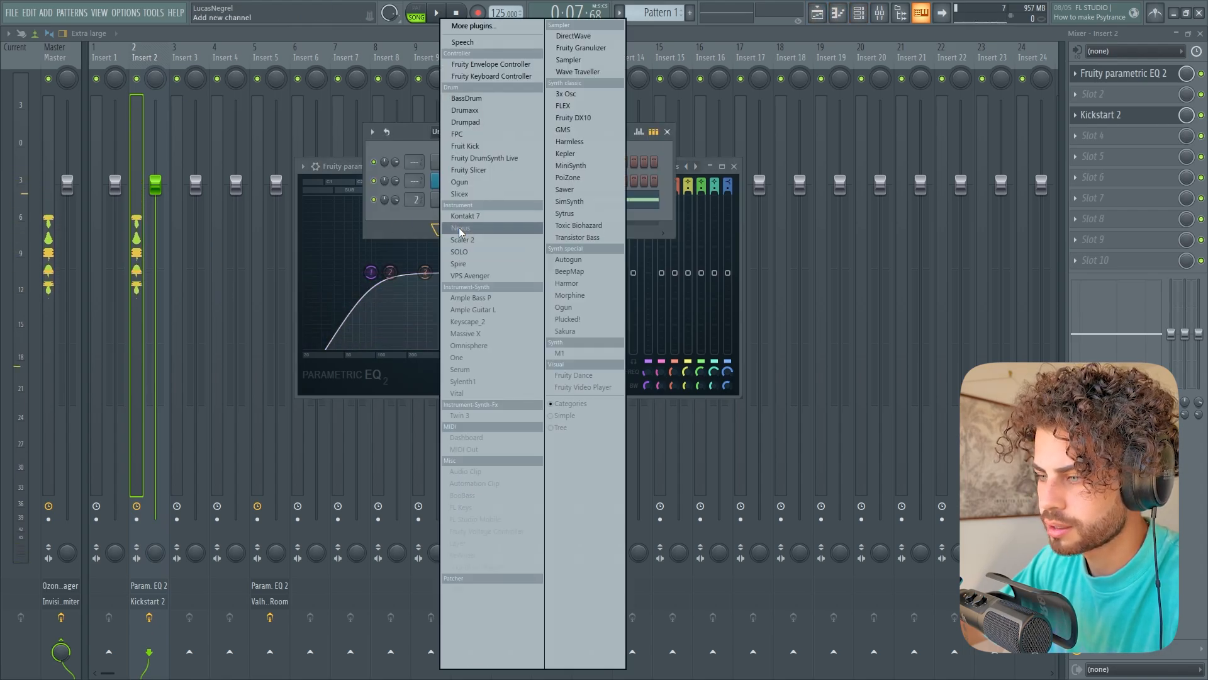
pyautogui.click(567, 94)
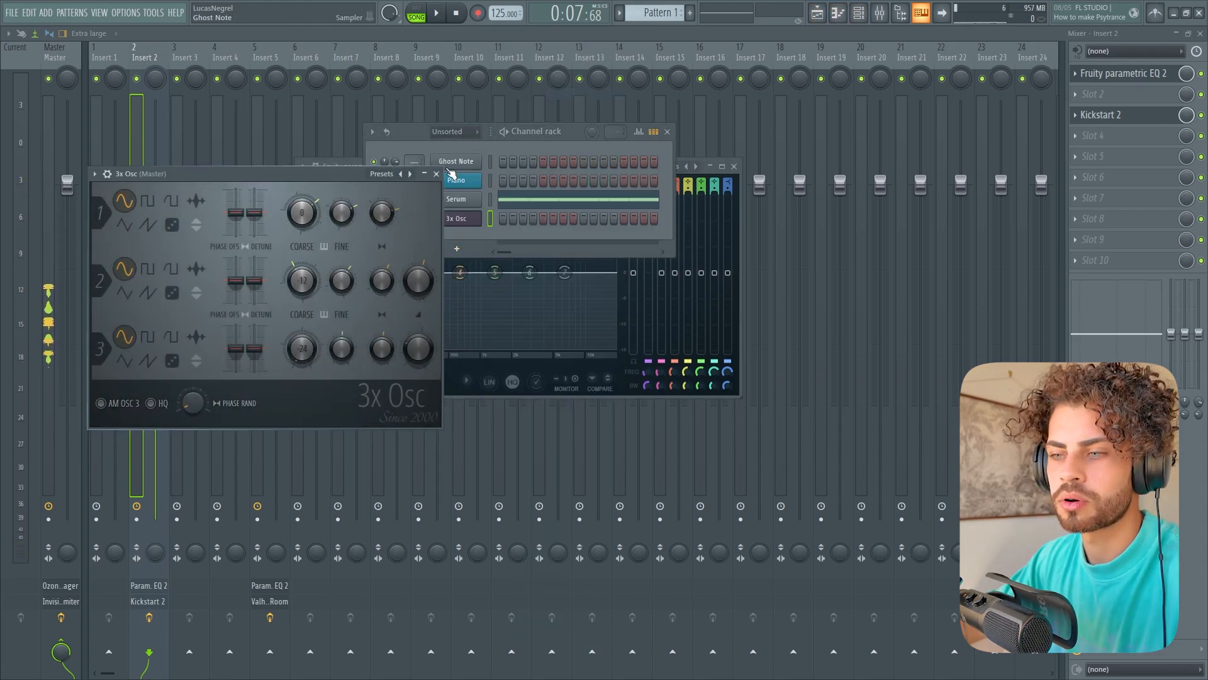
pyautogui.moveTo(251, 169); pyautogui.dragTo(287, 162)
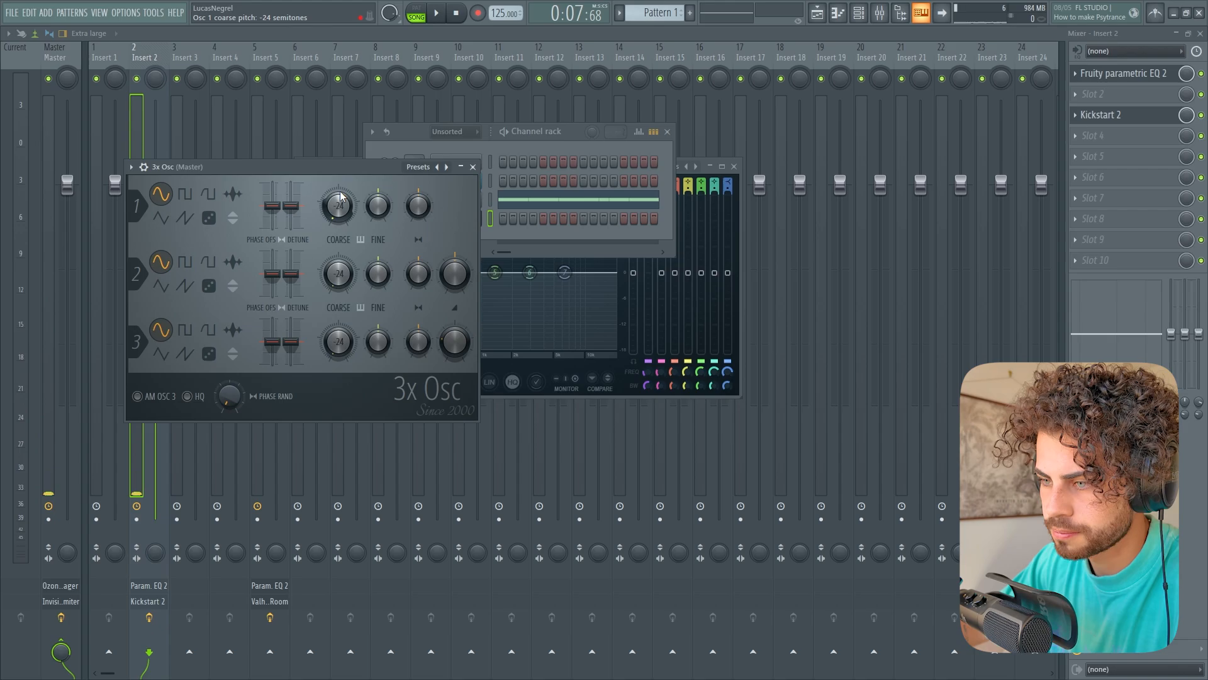
pyautogui.click(411, 143)
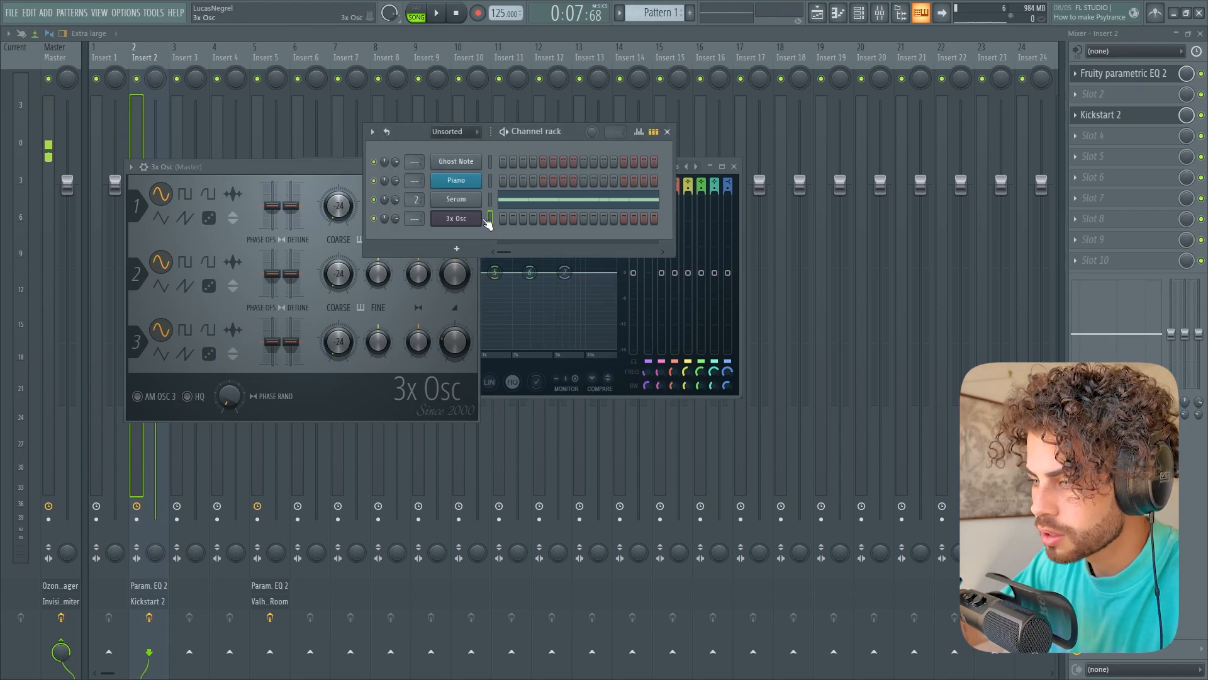
# Step: Fill four bars of the 3x Osc piano roll with consecutive one-beat F4 notes
pyautogui.rightClick(481, 219)
pyautogui.click(504, 220)
pyautogui.scroll(-2, 353, 265)
pyautogui.click(49, 311)
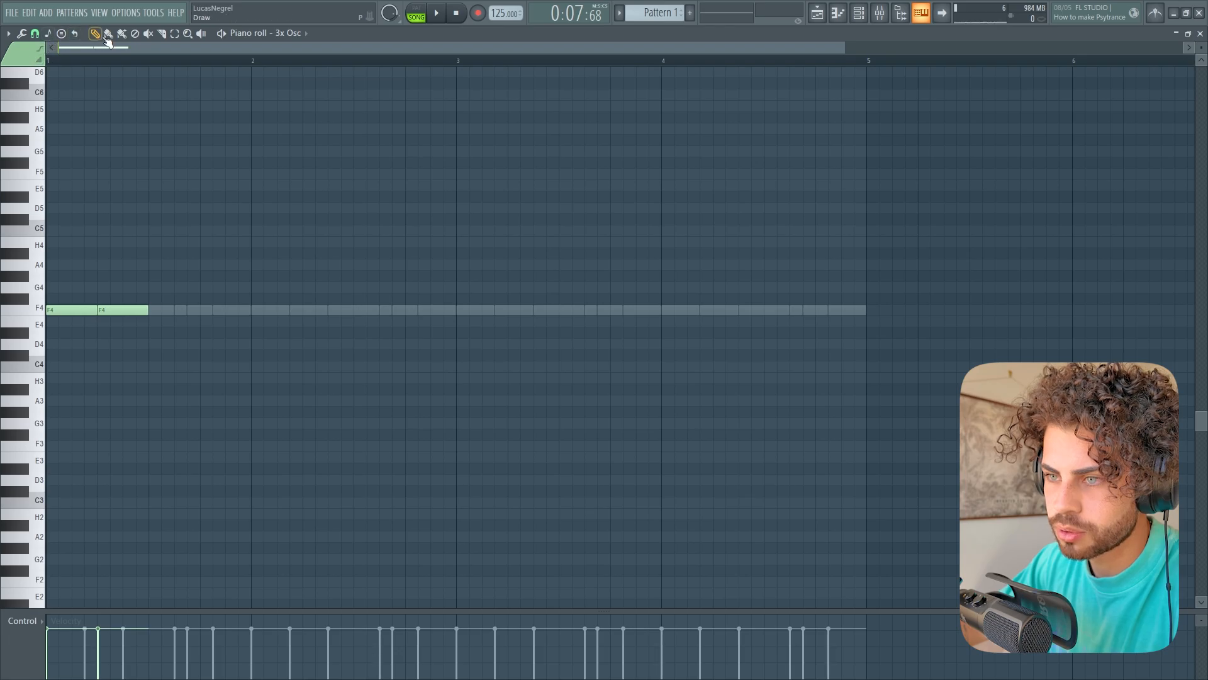
pyautogui.moveTo(423, 312); pyautogui.dragTo(844, 312)
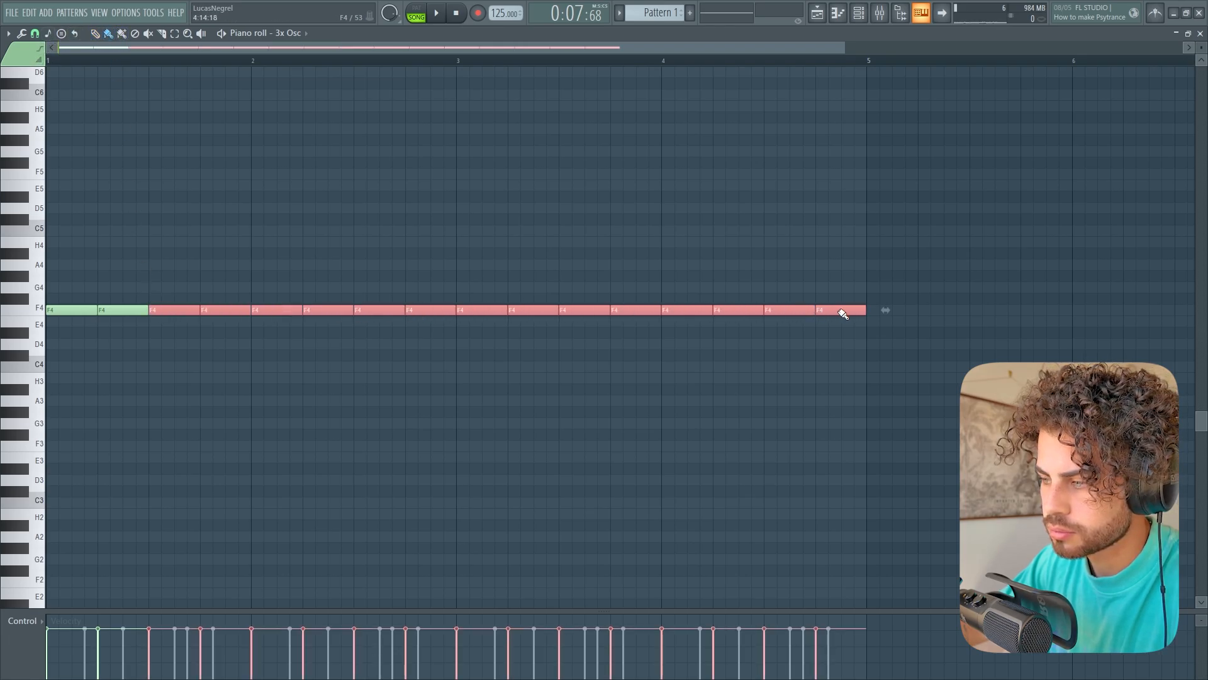
# Step: Transpose all the 3x Osc notes down one octave to F3 and listen to the result
pyautogui.press('space')
pyautogui.hotkey('ctrl', 'Down')
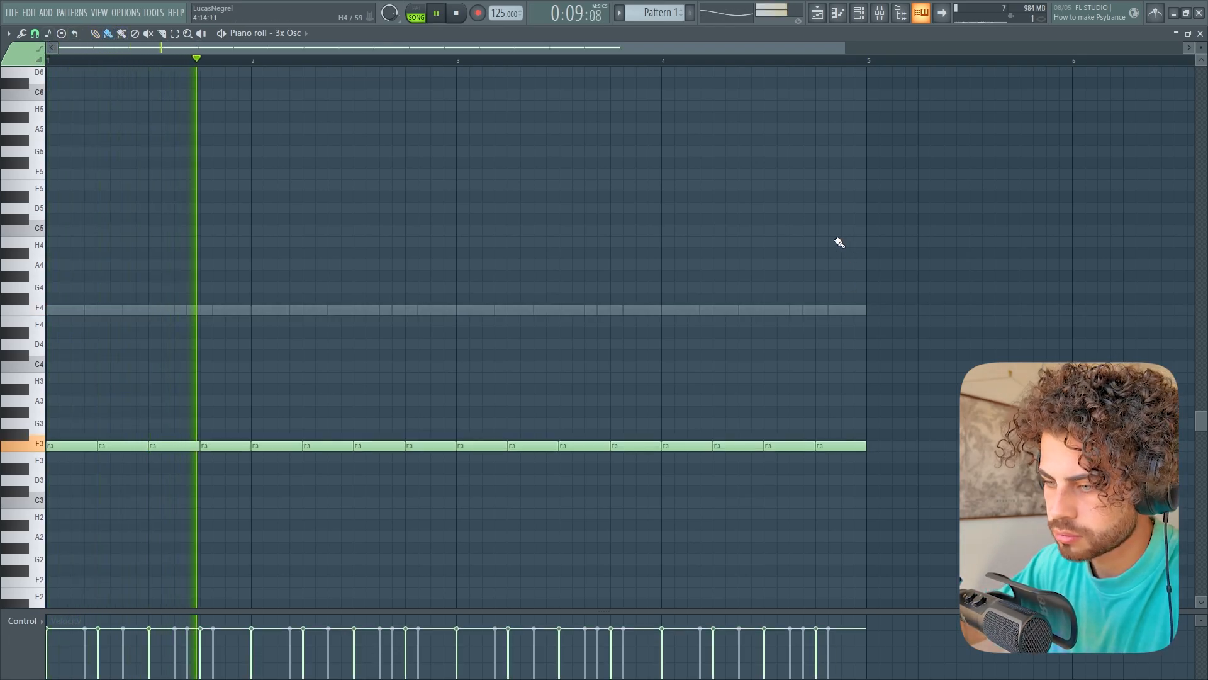
pyautogui.scroll(1, 823, 243)
pyautogui.press('space')
# Step: With Serum muted, route 3x Osc to mixer Insert 3 and load Fruity Parametric EQ 2 in its first slot
pyautogui.click(860, 13)
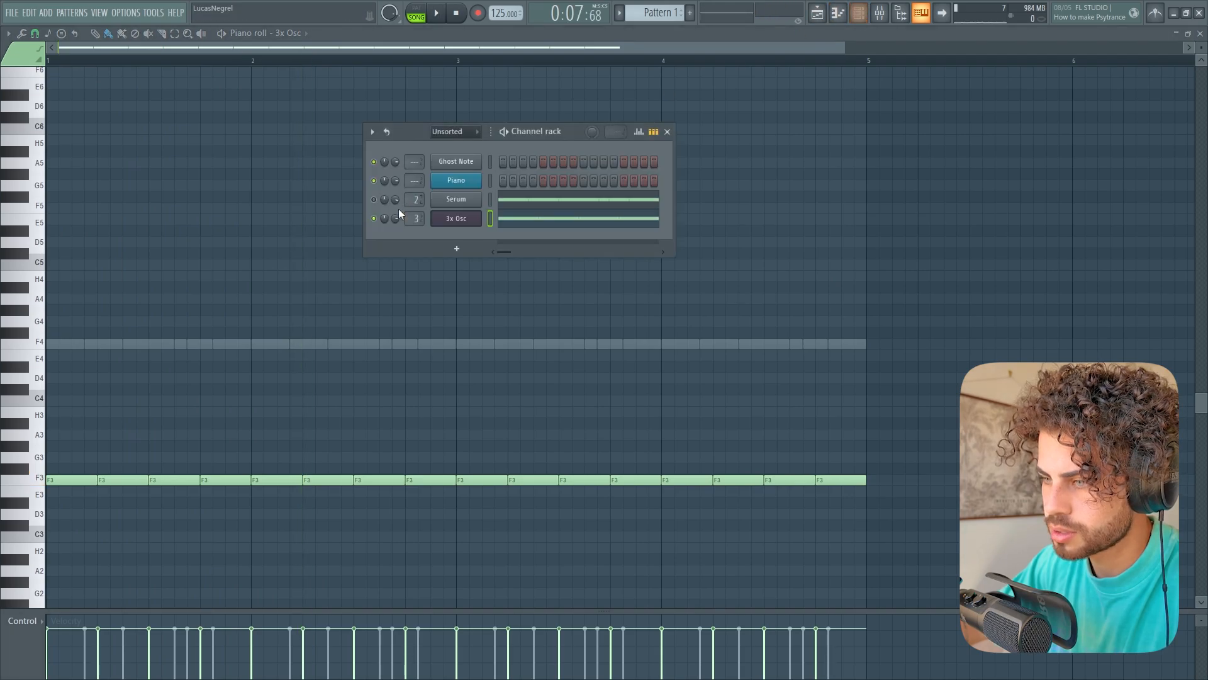
pyautogui.click(879, 13)
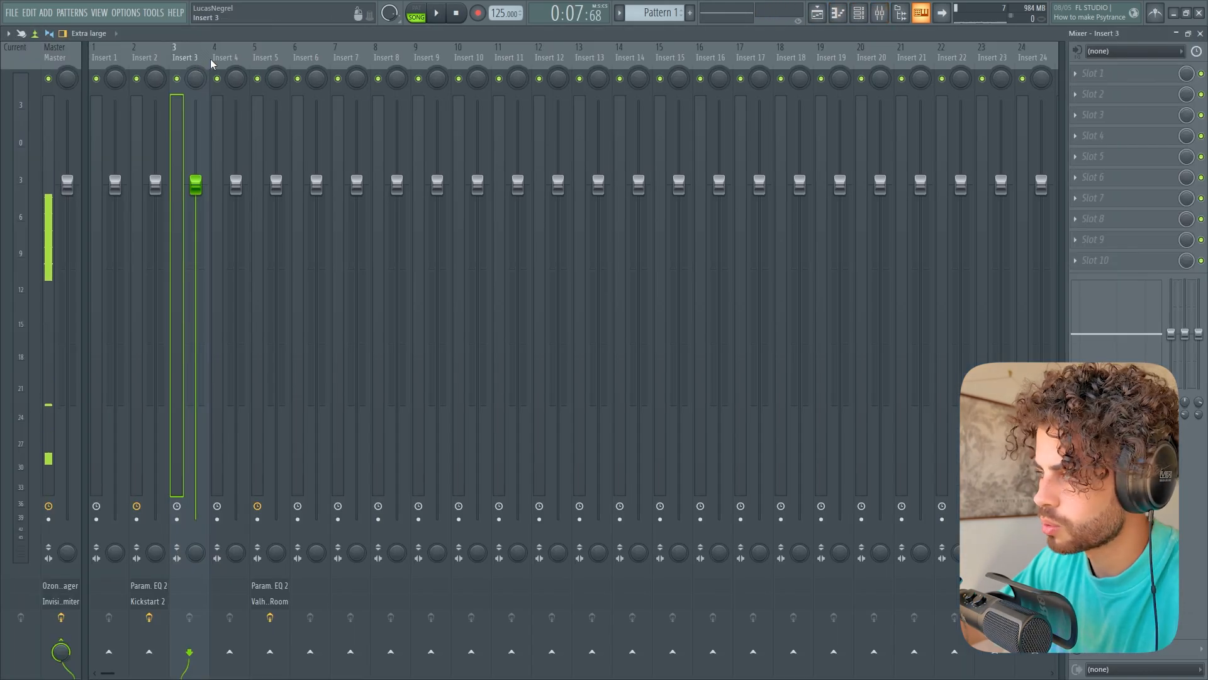
pyautogui.click(1089, 74)
pyautogui.click(943, 105)
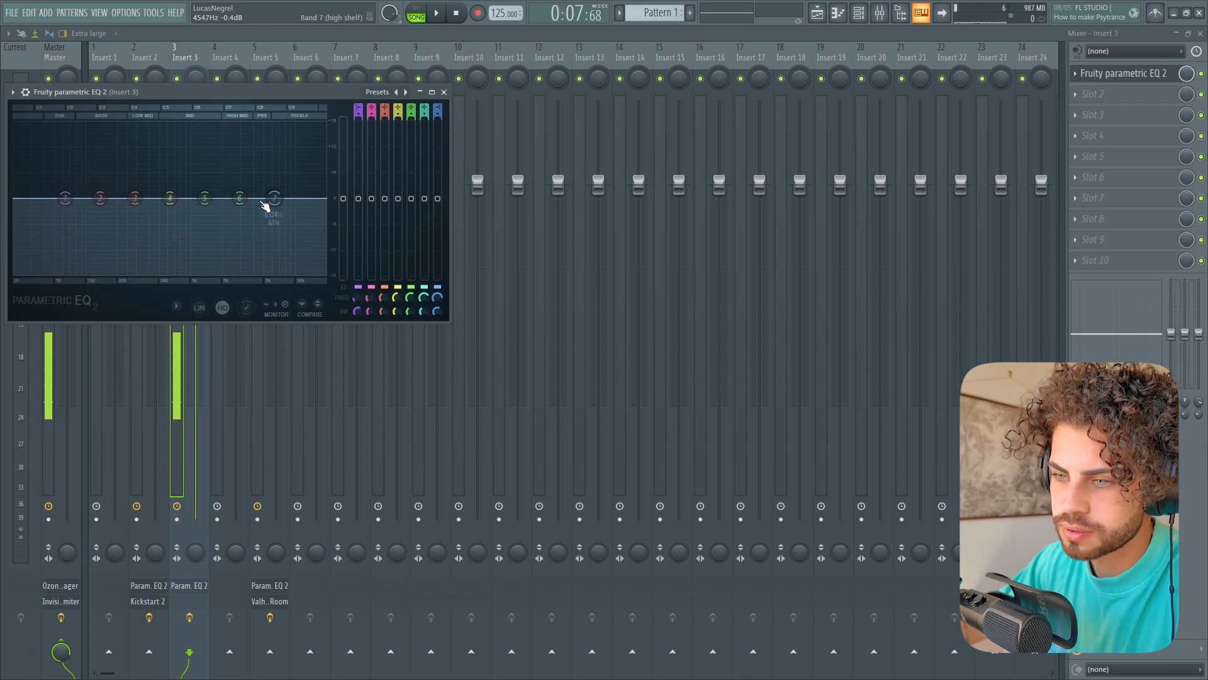
# Step: Change band 7's filter type in Insert 3's EQ, move the band down to the low bass range and check it by playback
pyautogui.rightClick(64, 198)
pyautogui.click(258, 205)
pyautogui.rightClick(275, 198)
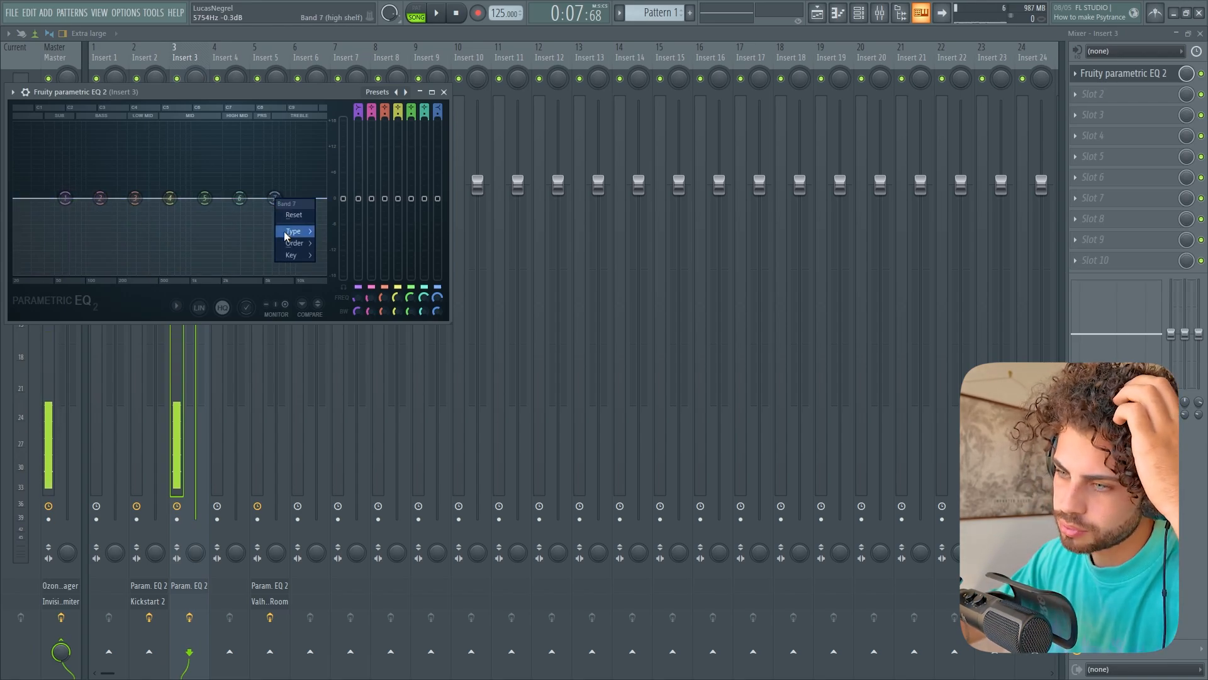
pyautogui.click(334, 230)
pyautogui.moveTo(275, 199); pyautogui.dragTo(69, 198)
pyautogui.press('space')
pyautogui.press('space')
pyautogui.press('space')
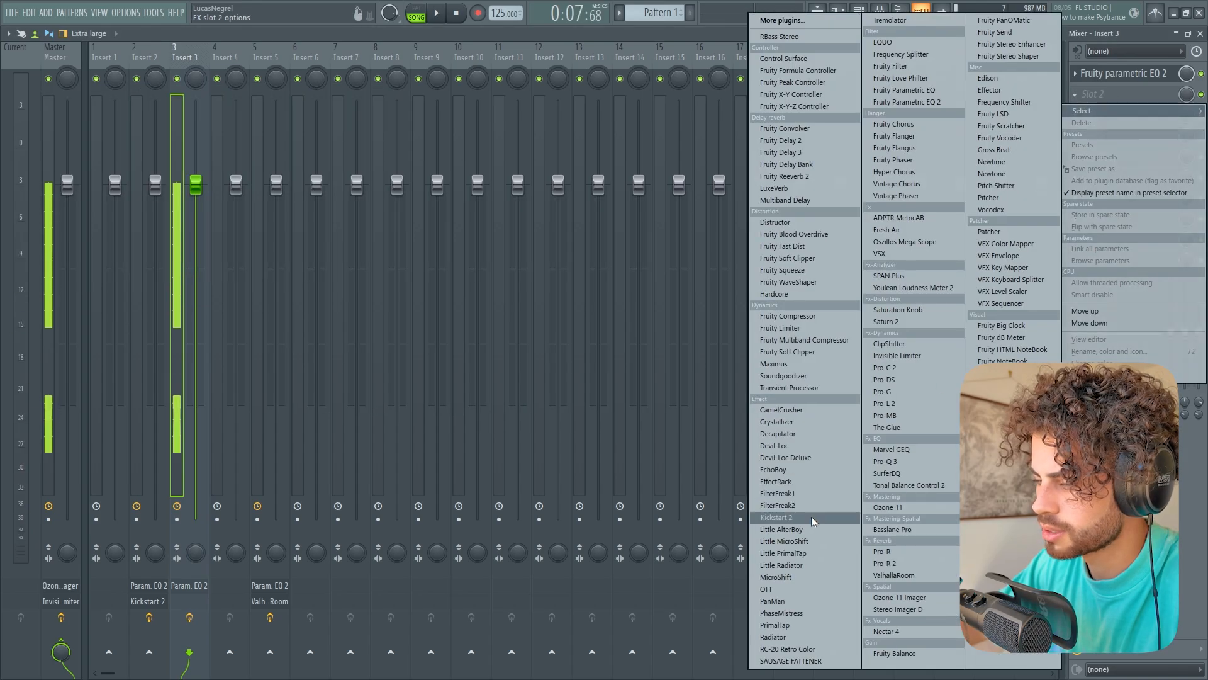
# Step: Load Kickstart 2 in Insert 3's second slot with the Classic Chain curve and check the sidechain by playback
pyautogui.click(811, 519)
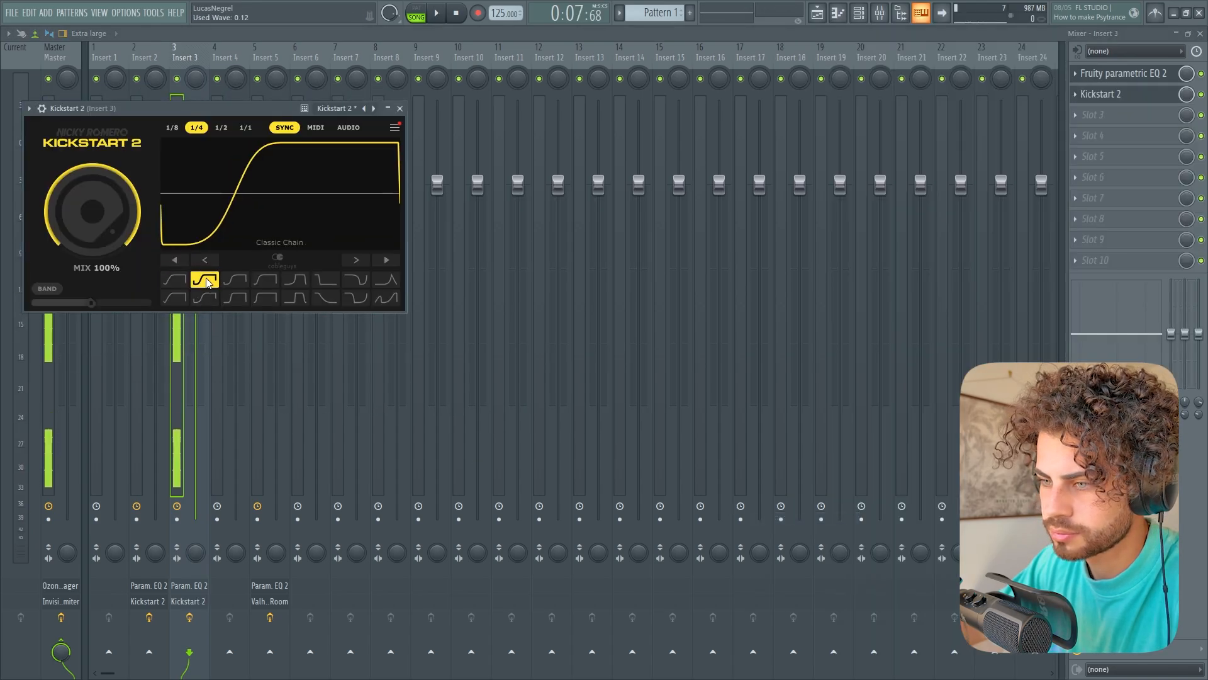
pyautogui.press('space')
pyautogui.click(817, 13)
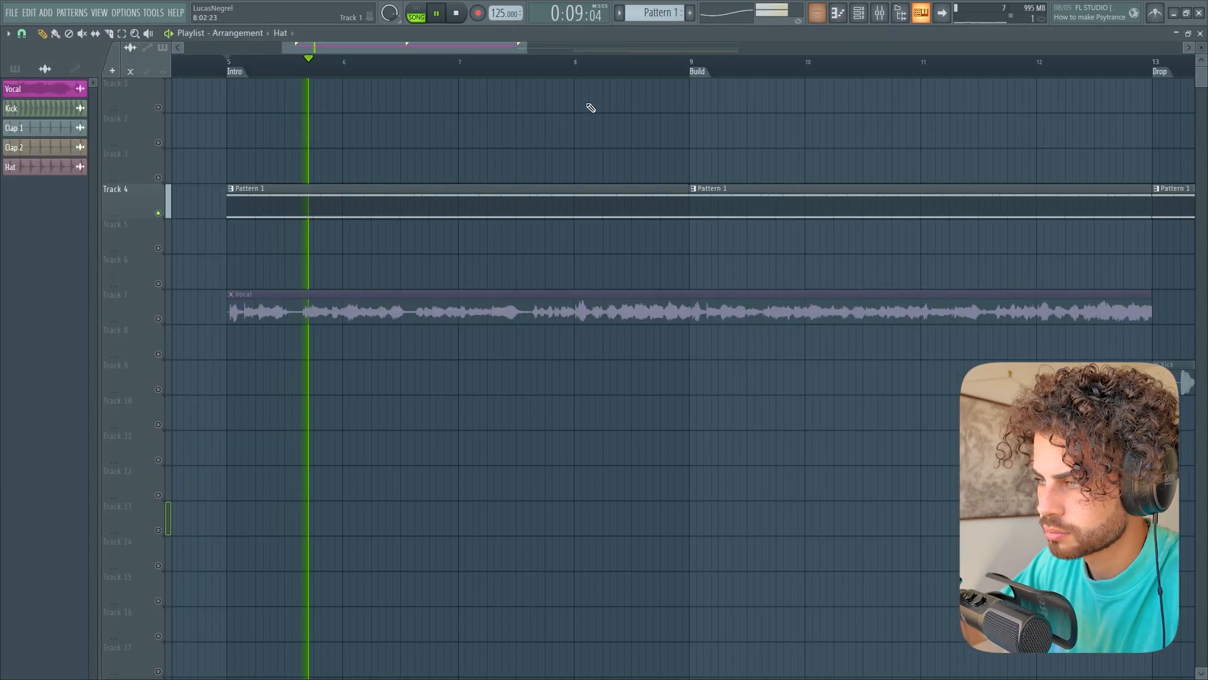
pyautogui.press('space')
# Step: Move the 3x Osc notes out of Pattern 1 into a new Pattern 2
pyautogui.moveTo(440, 49); pyautogui.dragTo(495, 52)
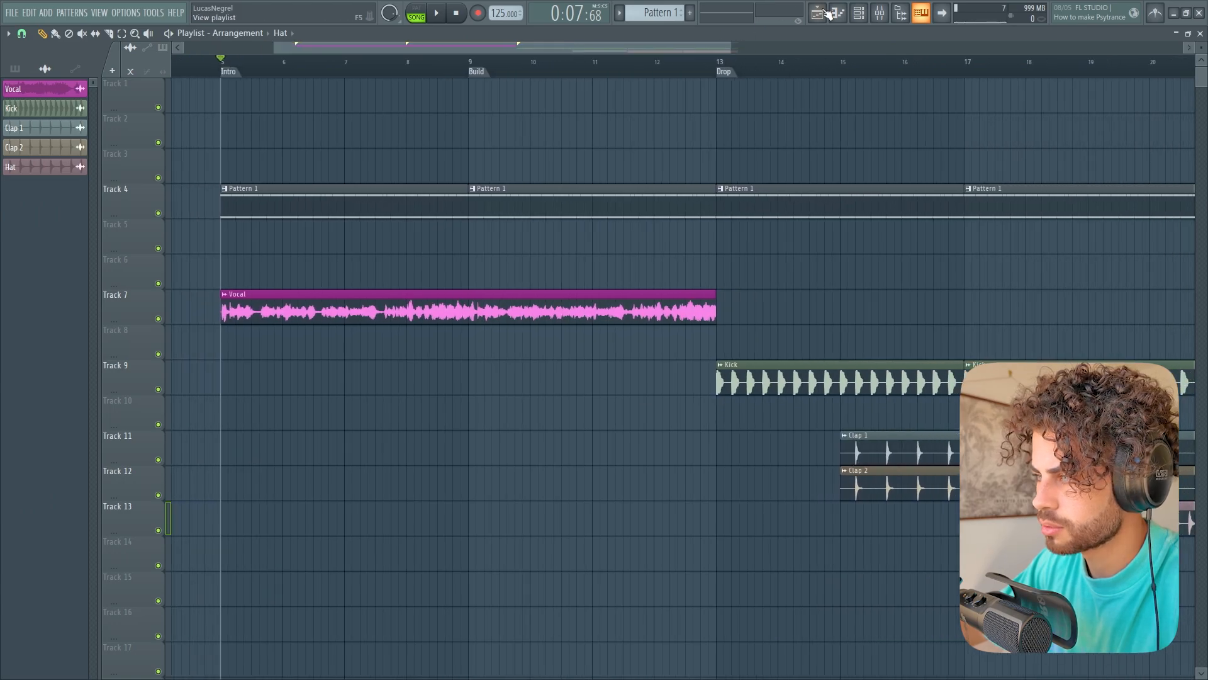
pyautogui.click(859, 13)
pyautogui.hotkey('ctrl', 'x')
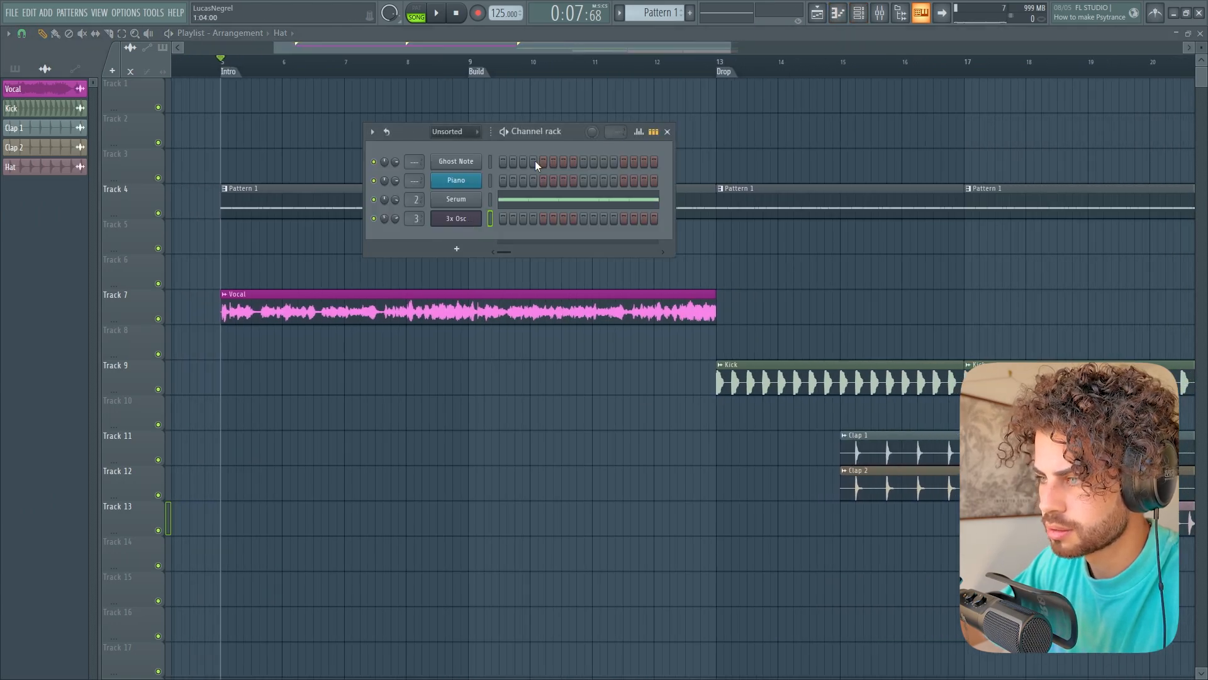
pyautogui.click(680, 17)
pyautogui.hotkey('ctrl', 'v')
pyautogui.press('F6')
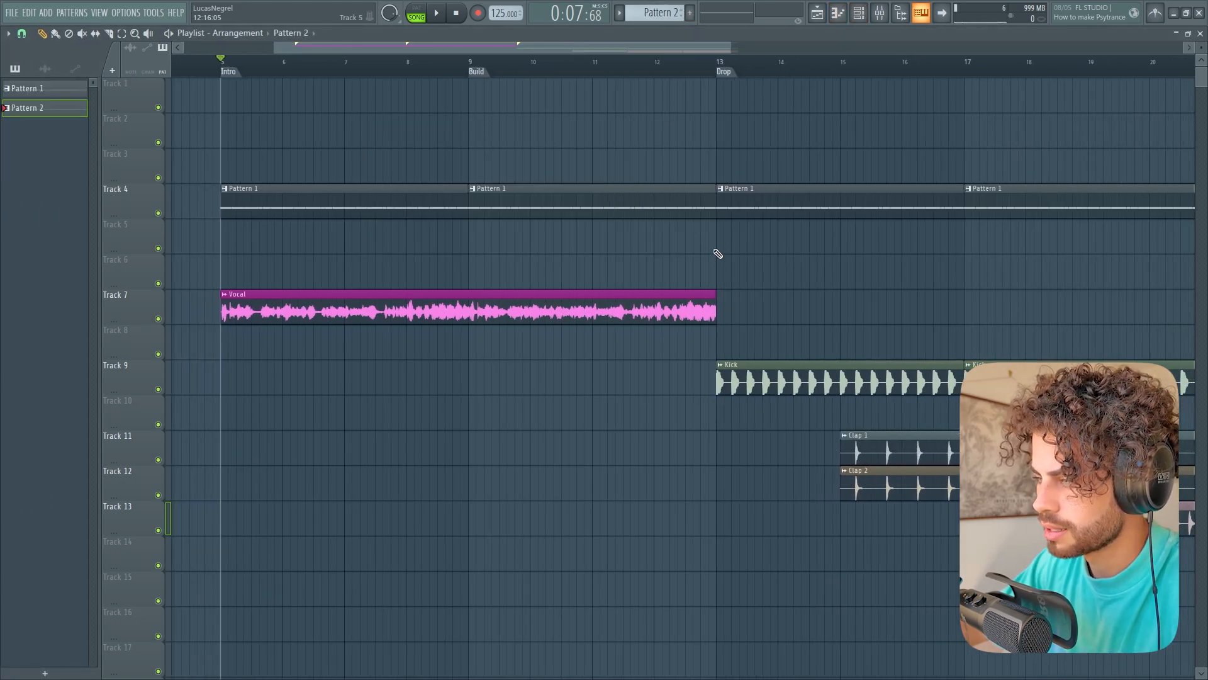
# Step: Place Pattern 2 clips on Track 5 at bars 13 and 17 and listen to the transition into the drop
pyautogui.click(719, 248)
pyautogui.click(976, 240)
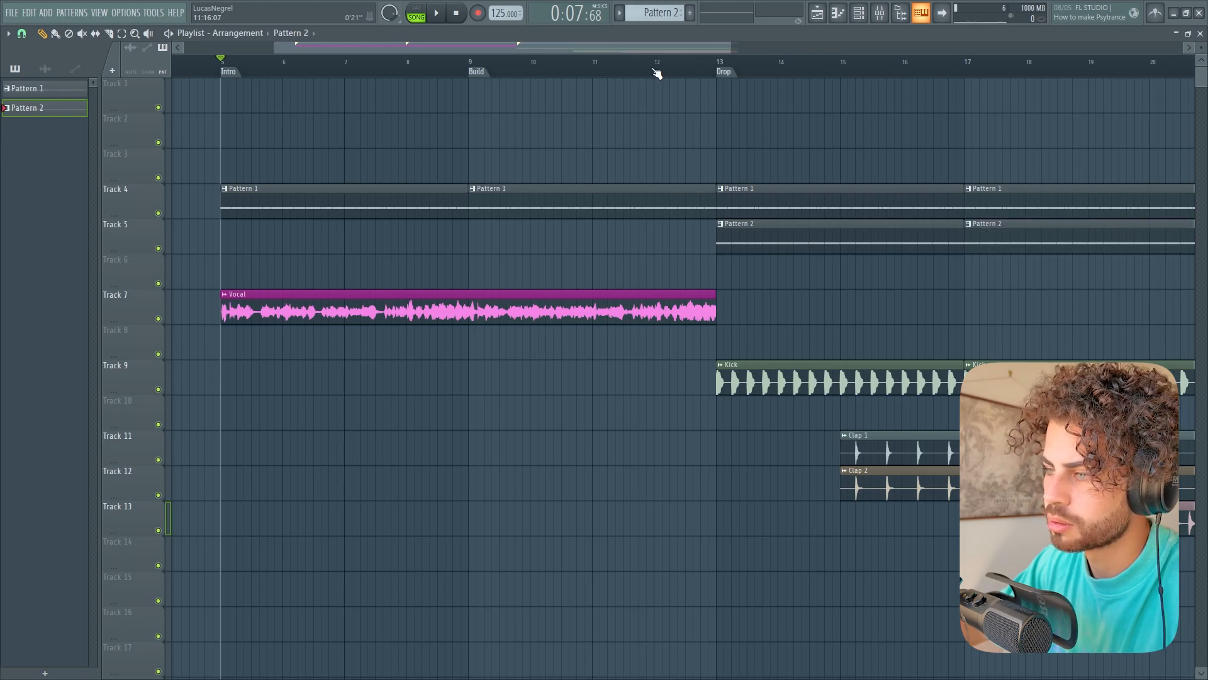
pyautogui.click(657, 71)
pyautogui.press('space')
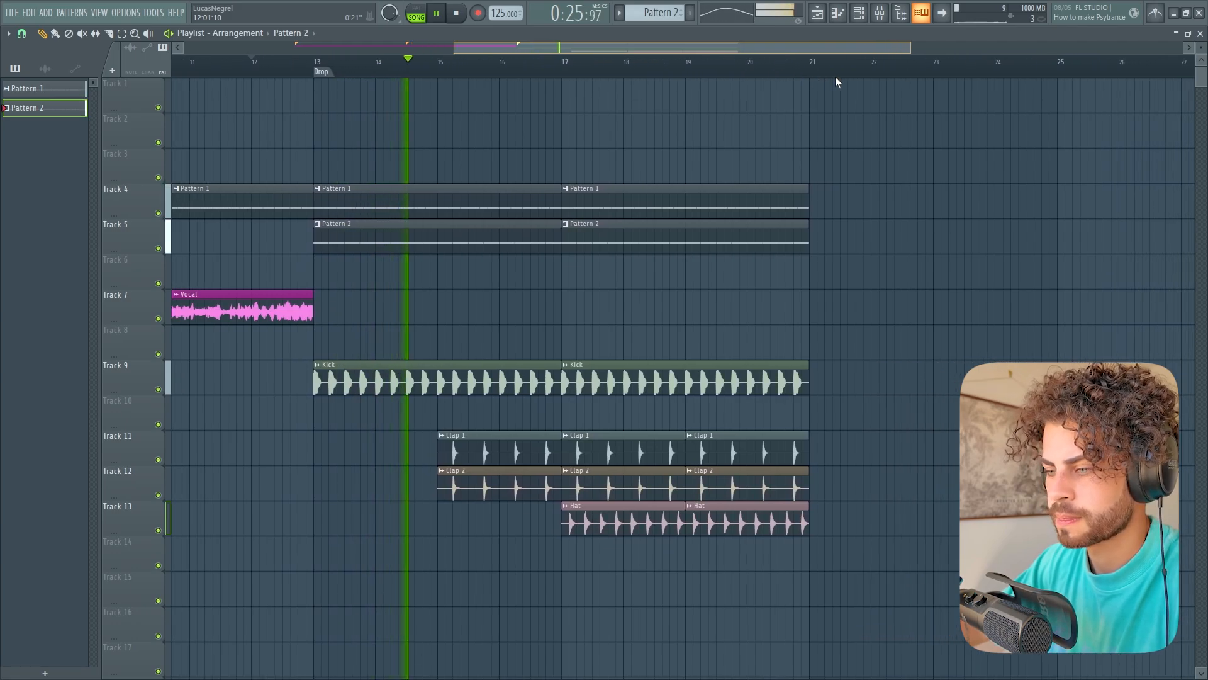
pyautogui.press('space')
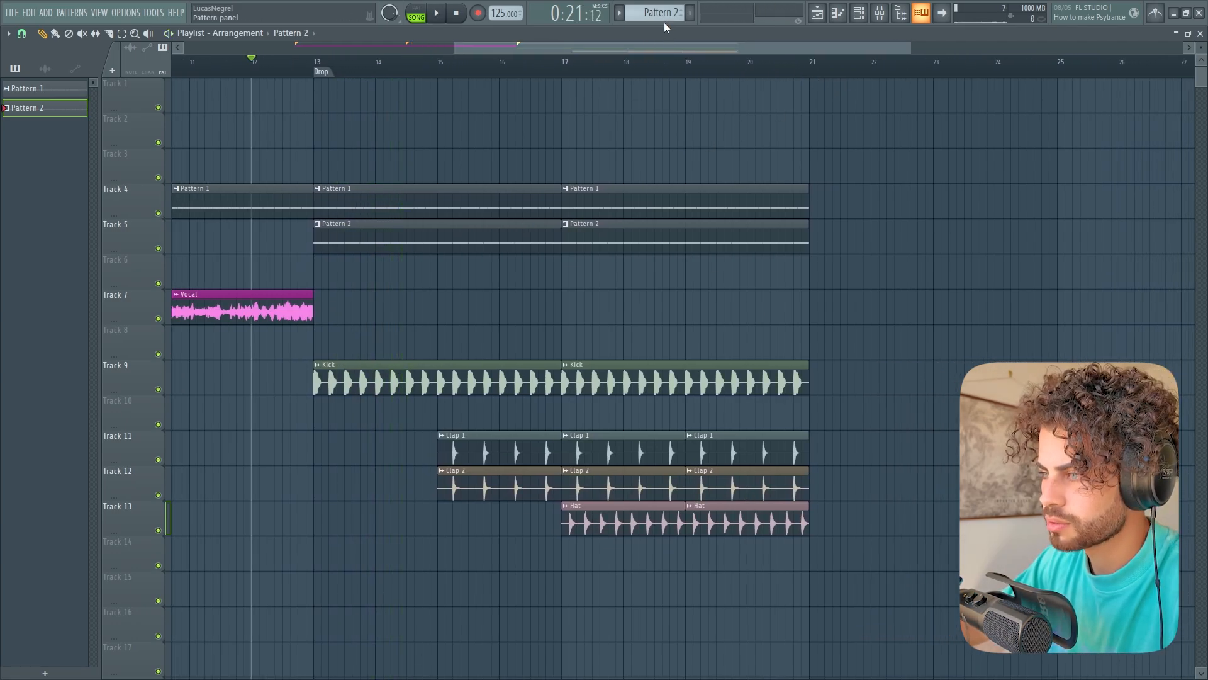
# Step: Place a new Lead pattern on Track 2 at bar 13 and add a second Serum channel routed to mixer track 8
pyautogui.scroll(1, 659, 18)
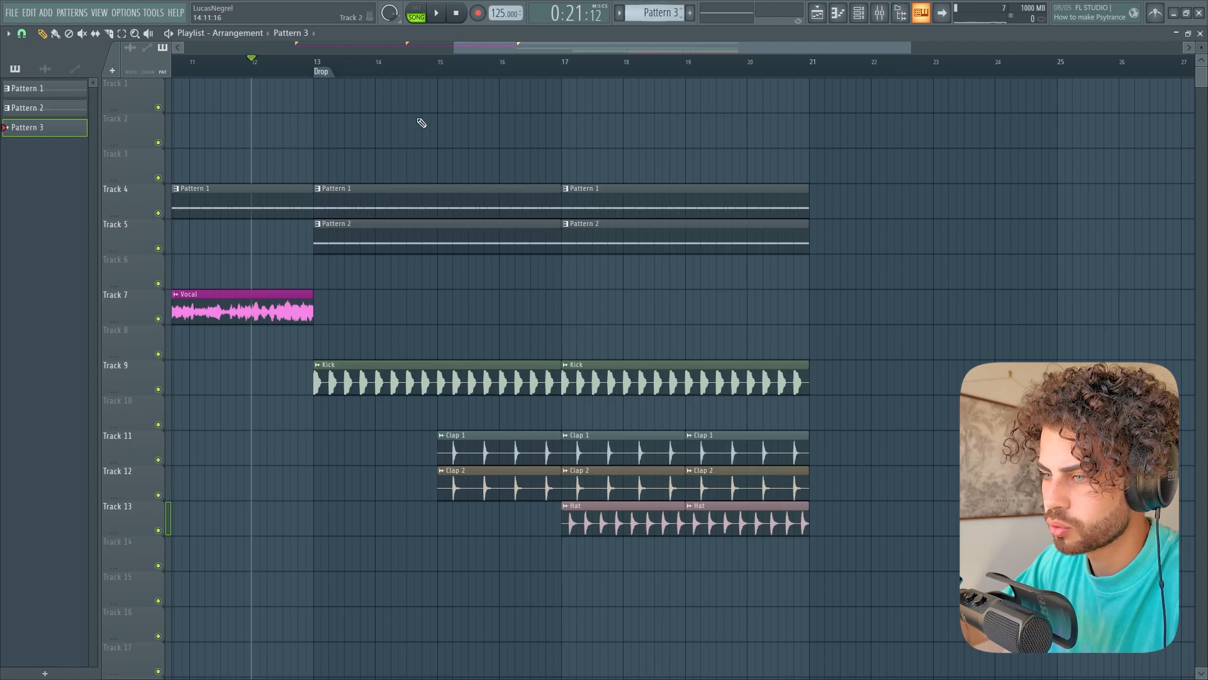
pyautogui.click(319, 137)
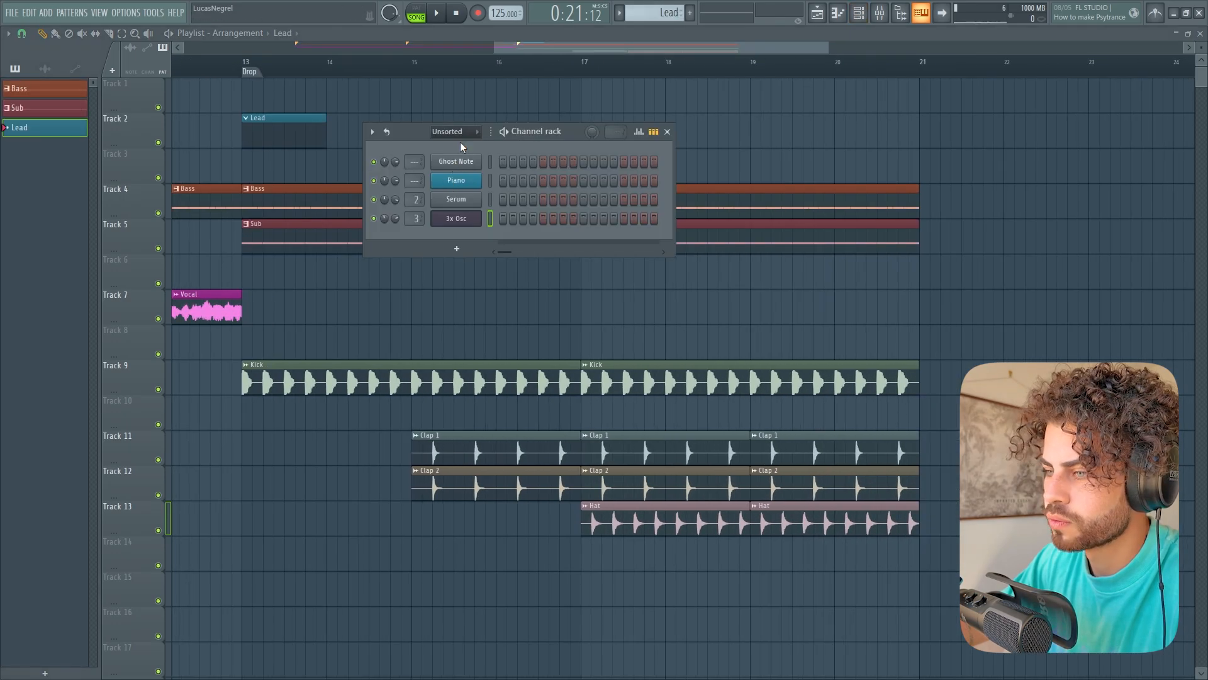
pyautogui.click(457, 249)
pyautogui.click(492, 372)
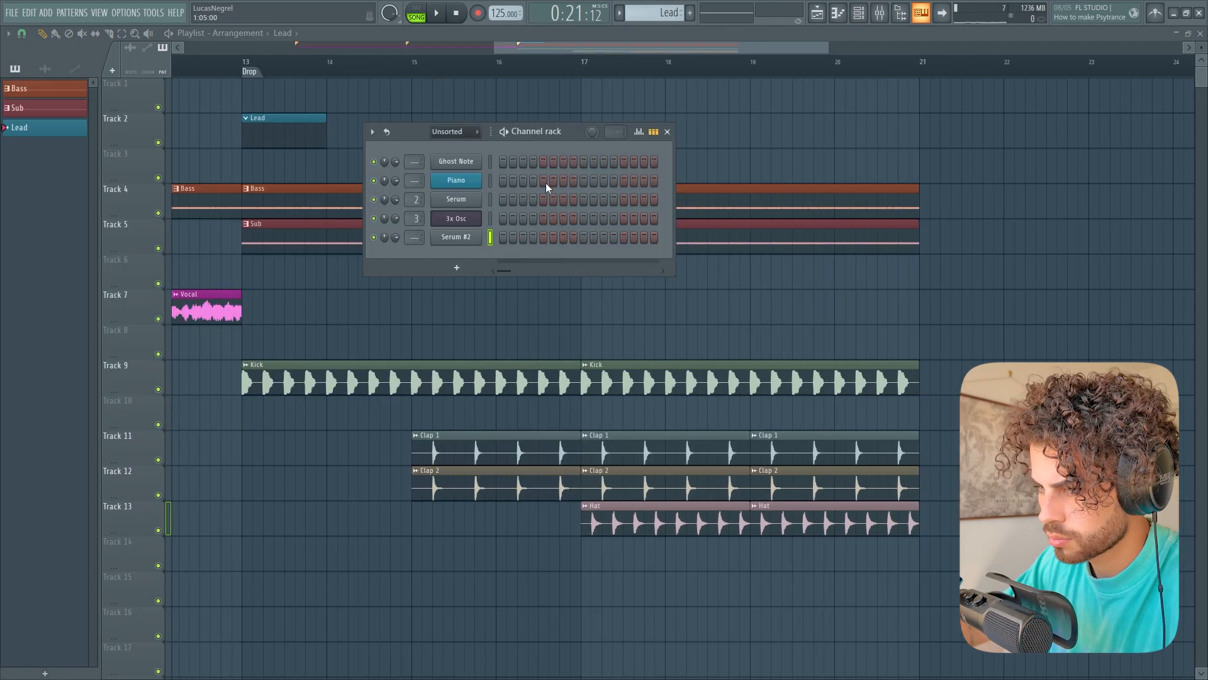
pyautogui.moveTo(420, 239); pyautogui.dragTo(419, 231)
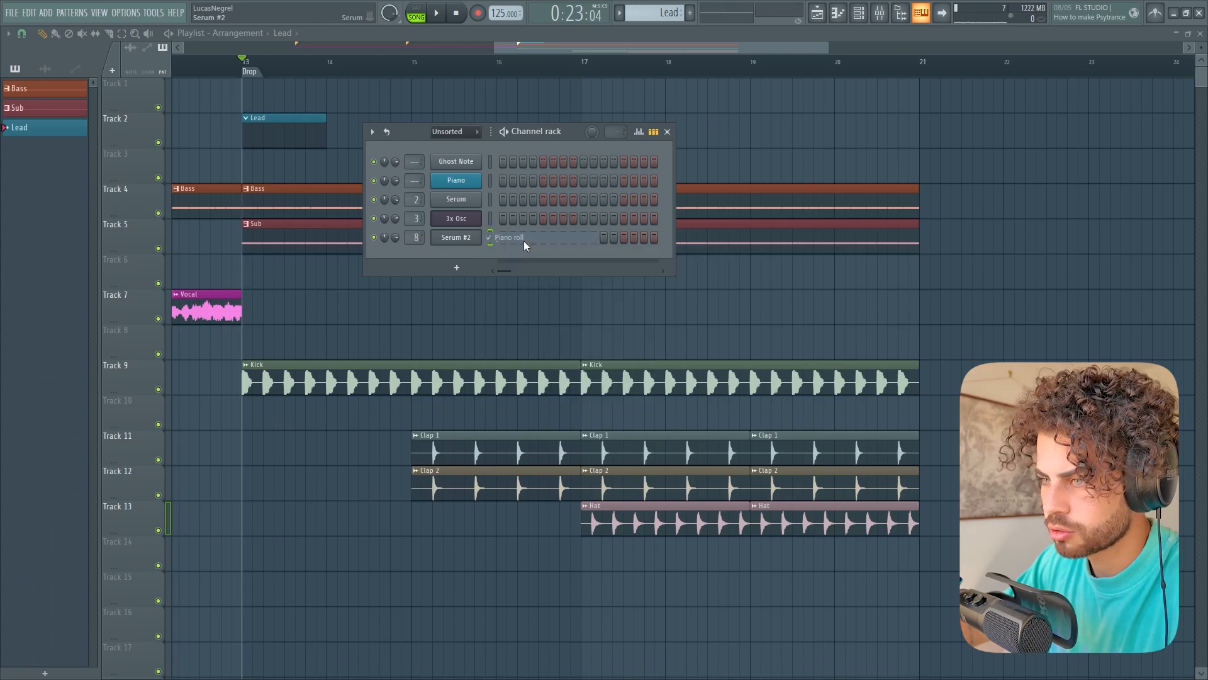
# Step: Draw a short F3 note at the start of the Serum #2 piano roll and adjust the grid snap
pyautogui.click(456, 237)
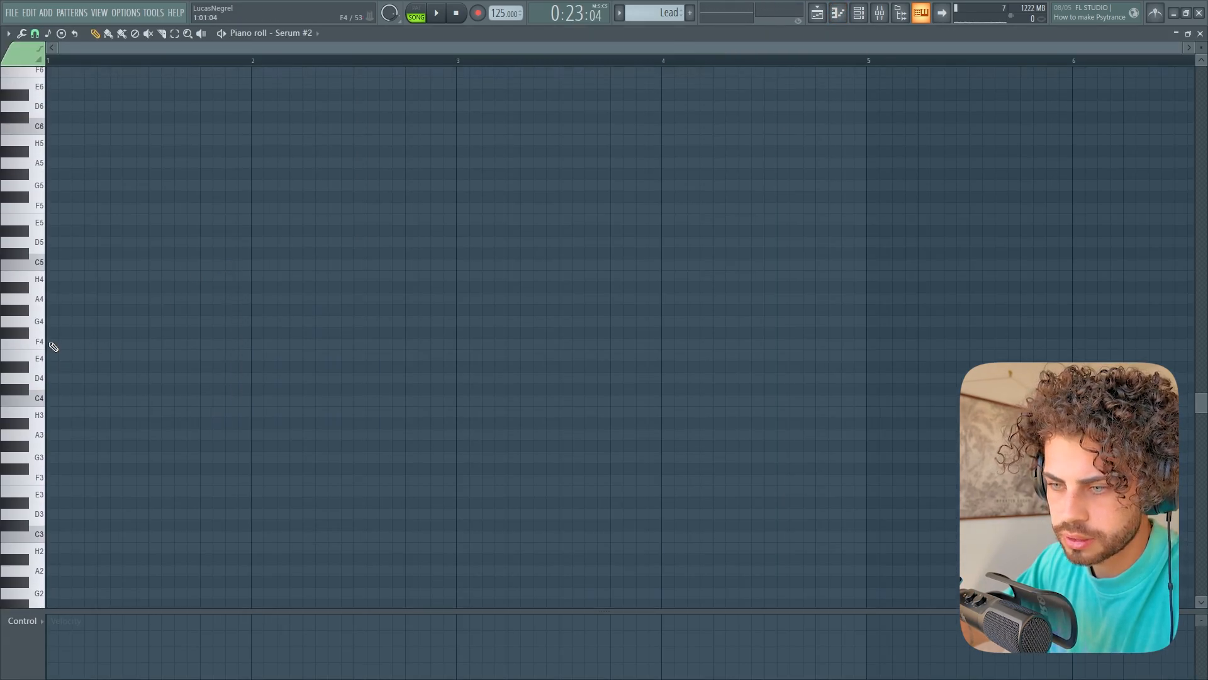
pyautogui.scroll(-1, 62, 348)
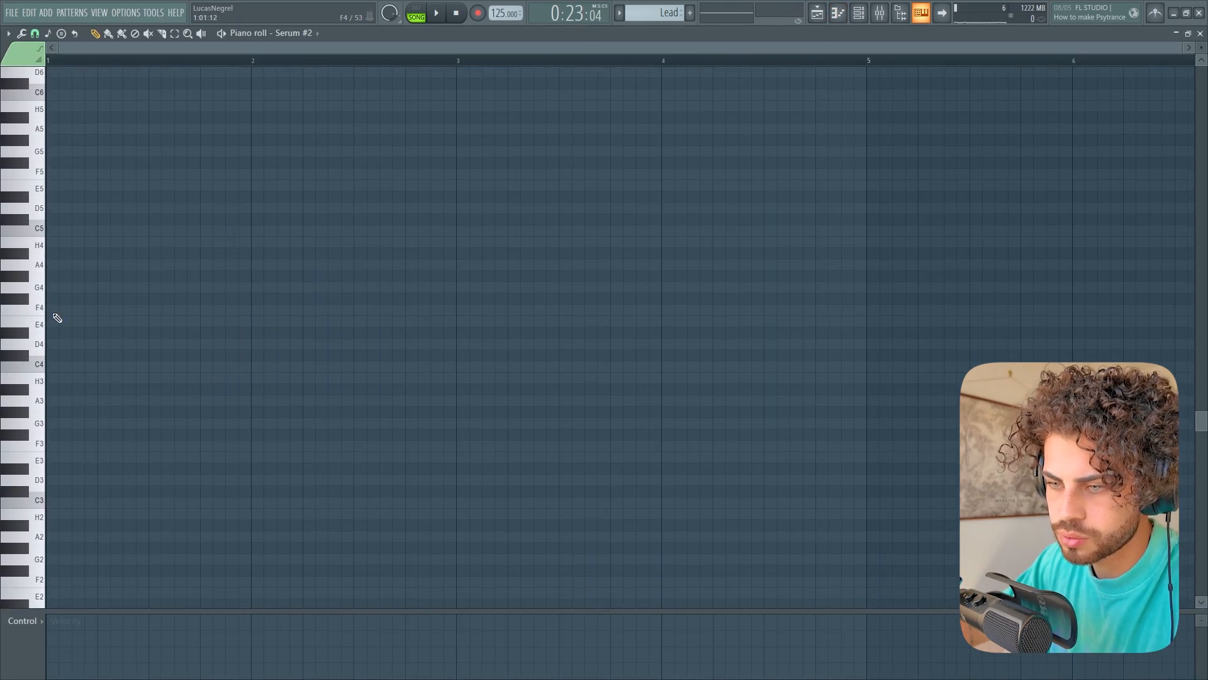
pyautogui.click(31, 318)
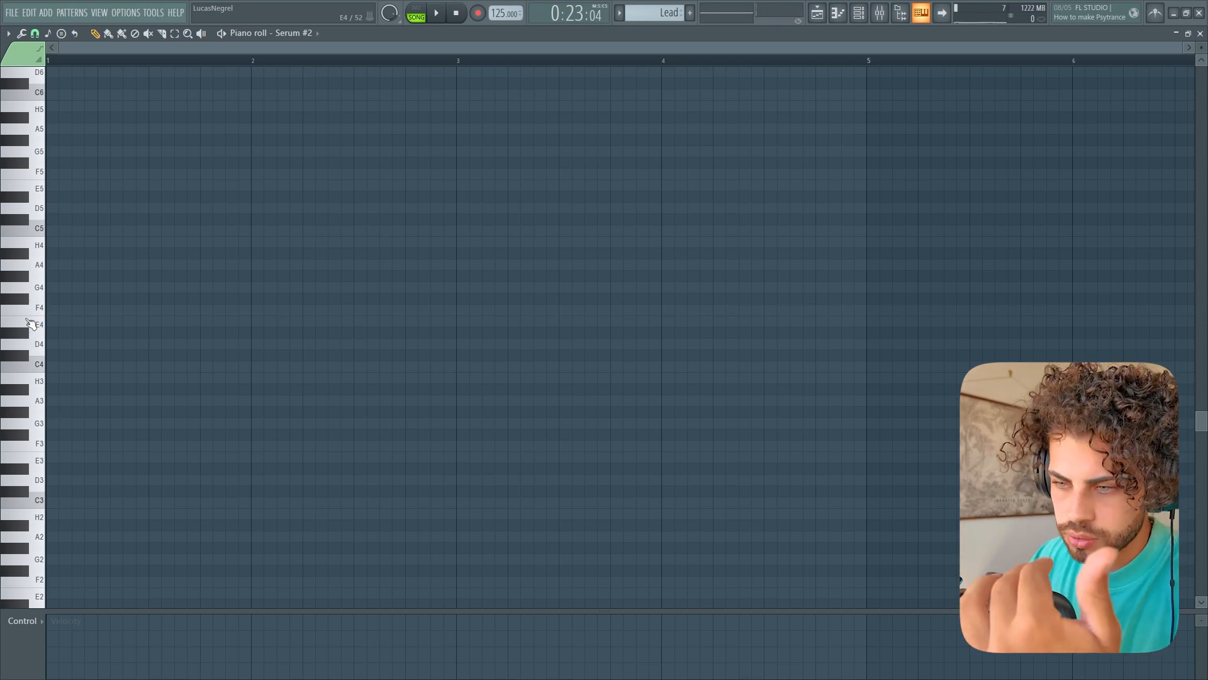
pyautogui.scroll(-1, 36, 403)
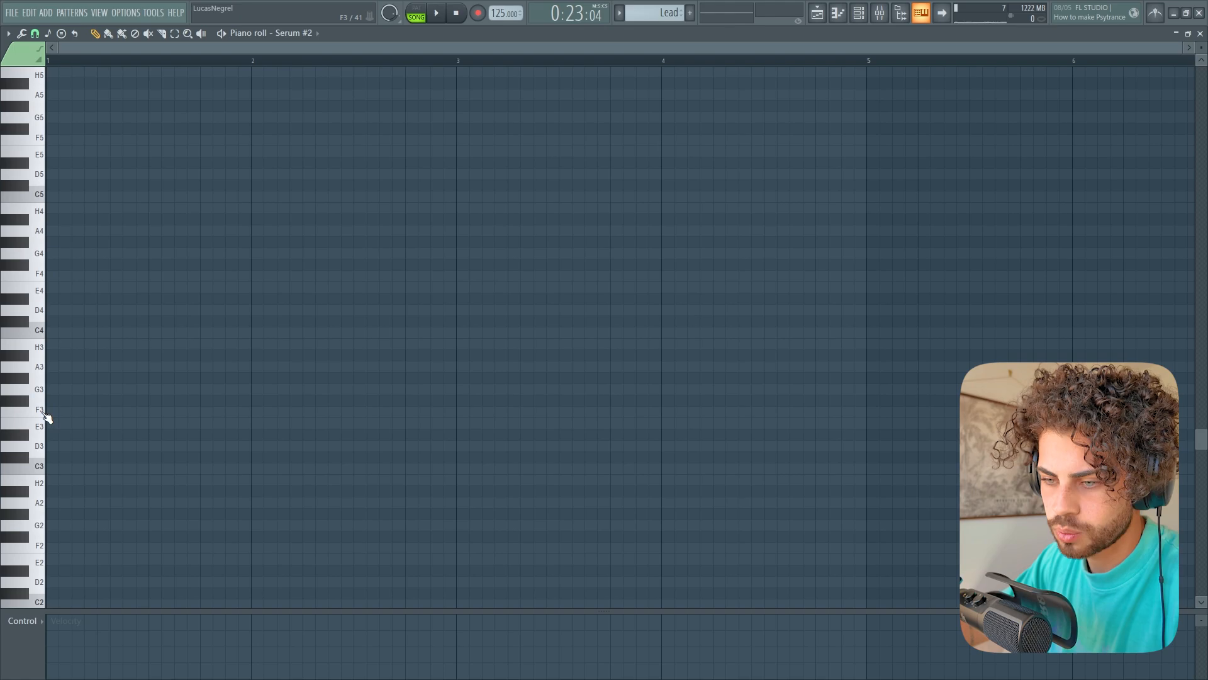
pyautogui.click(48, 412)
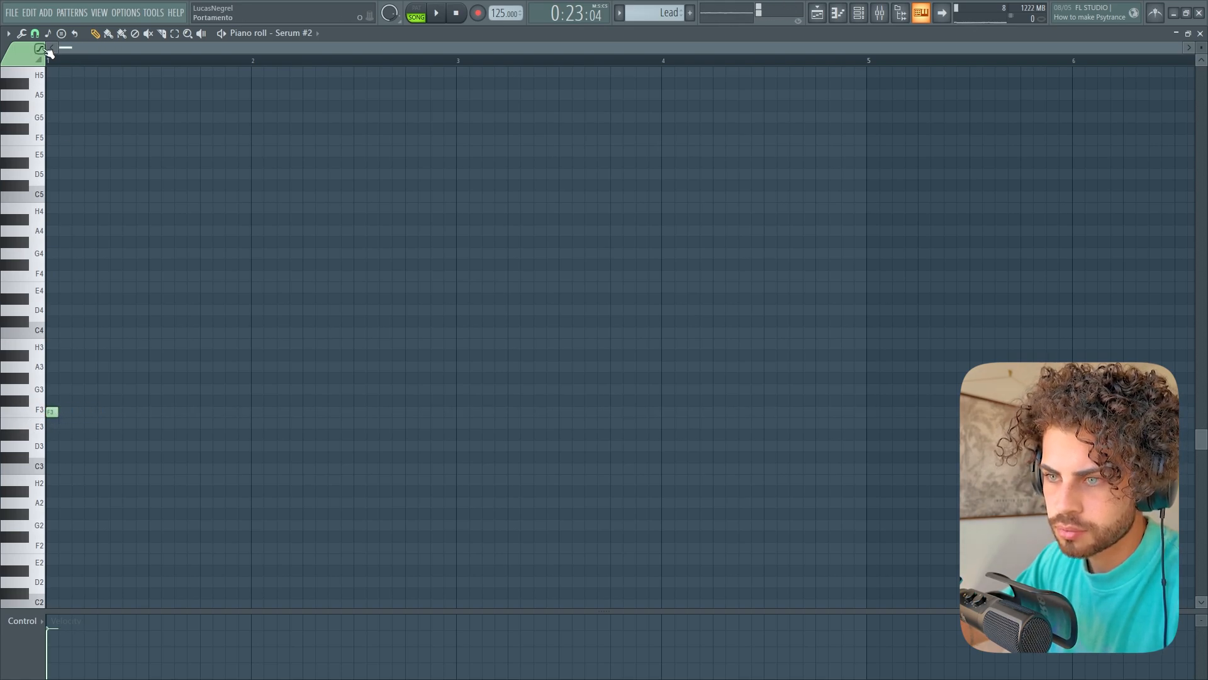
pyautogui.click(36, 34)
pyautogui.click(48, 94)
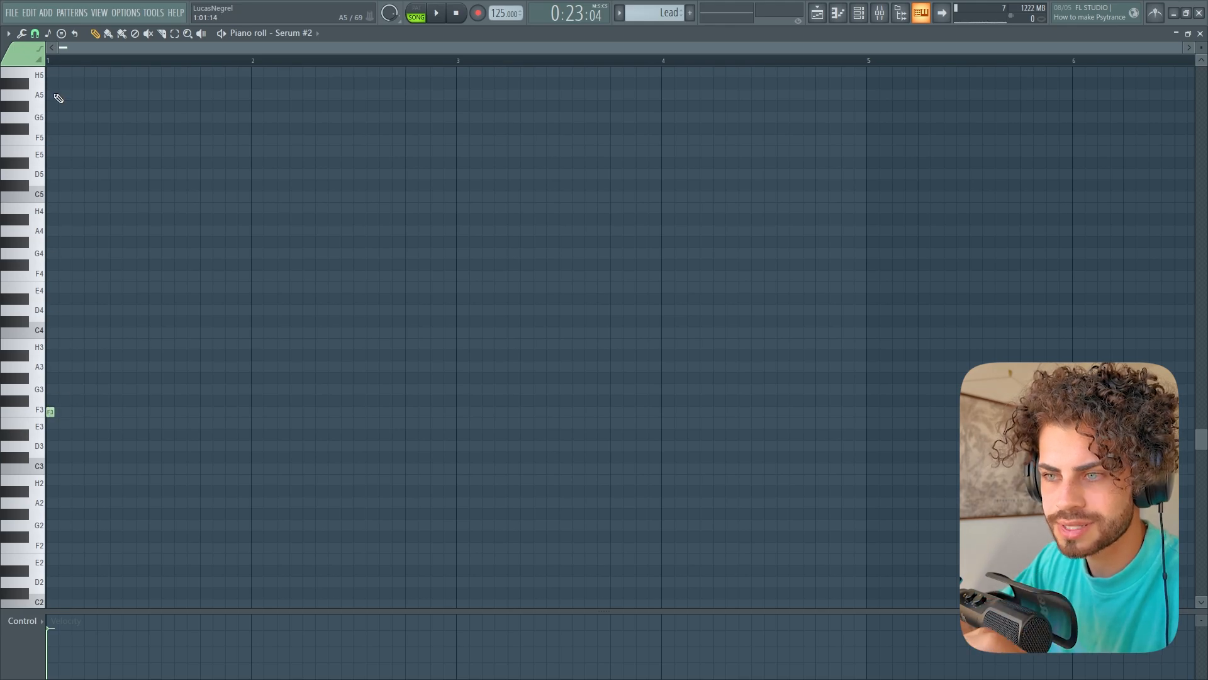
pyautogui.click(35, 33)
pyautogui.click(64, 177)
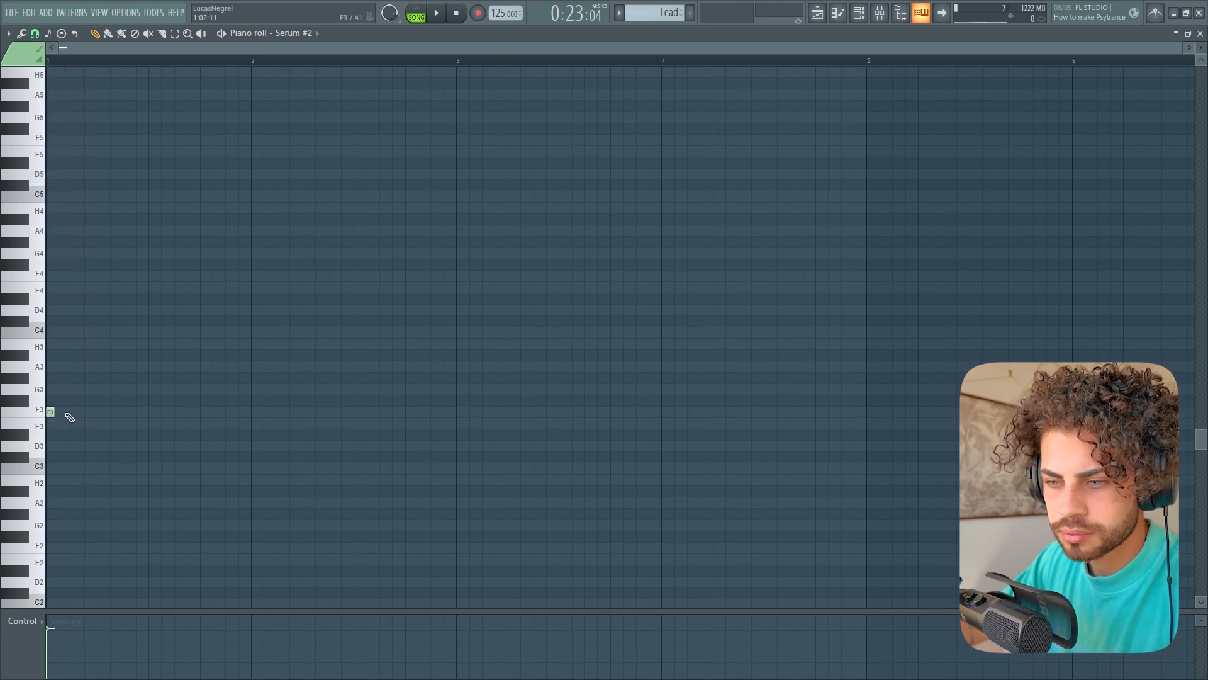
# Step: Add short F3 notes on steps 2, 4 and 11 of bar 1, checking the rhythm by playback
pyautogui.click(63, 411)
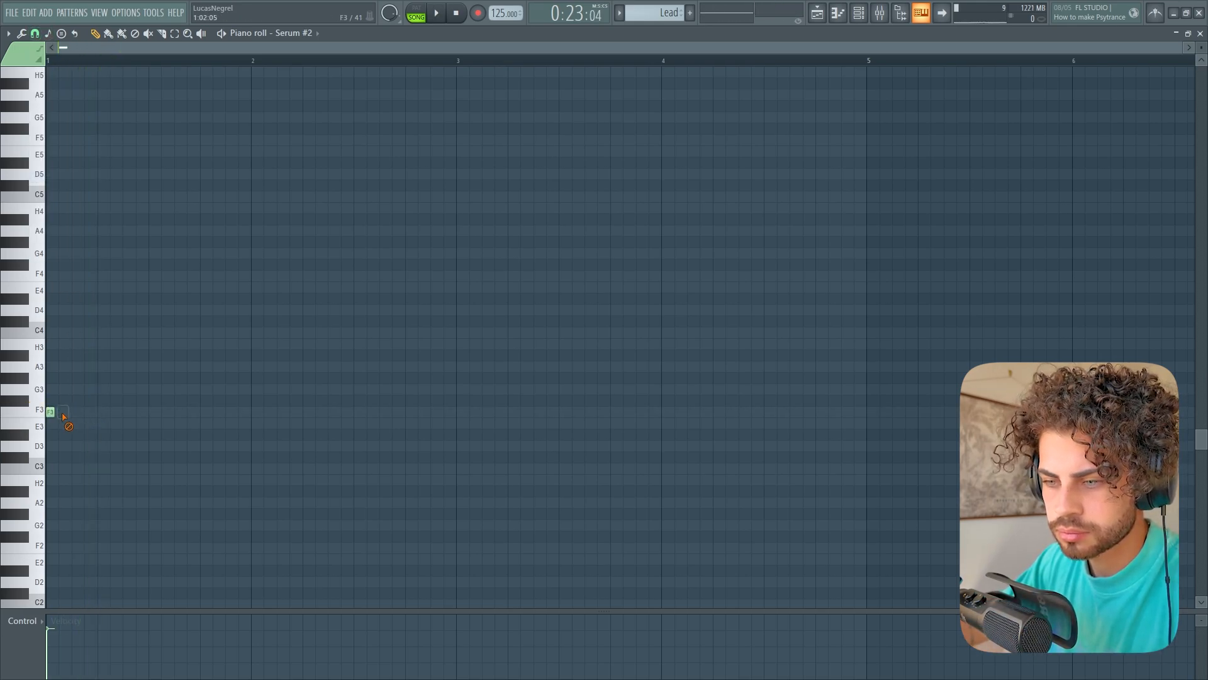
pyautogui.click(88, 412)
pyautogui.click(139, 411)
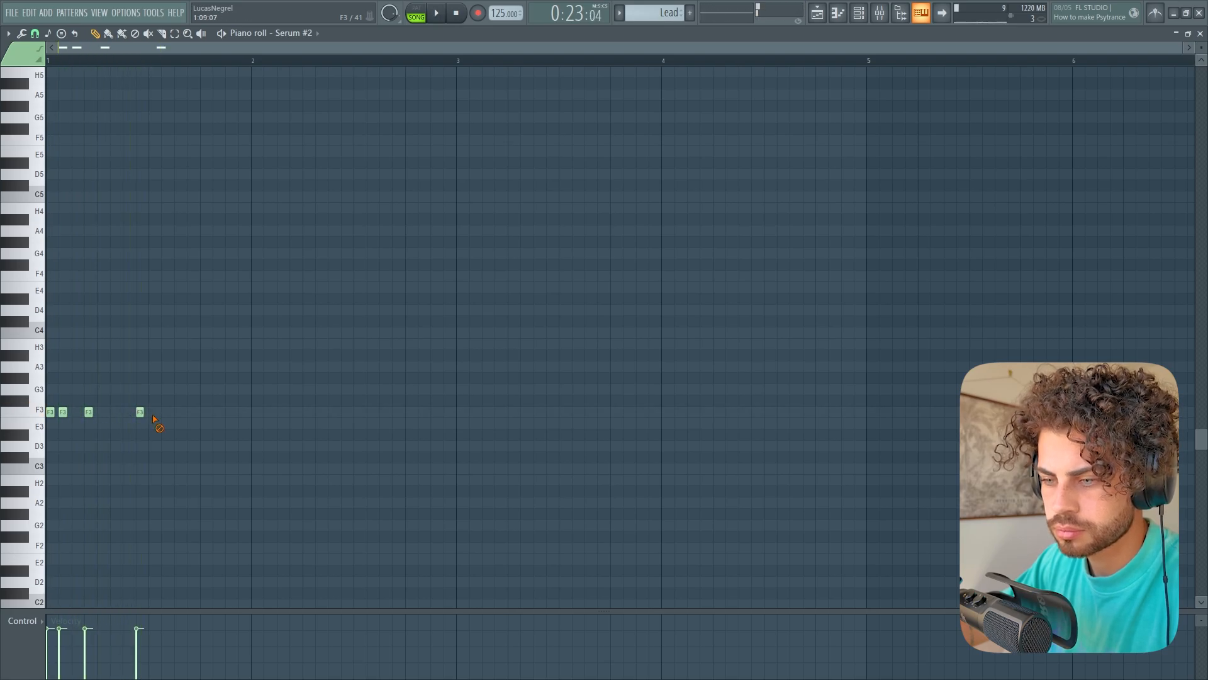
pyautogui.press('space')
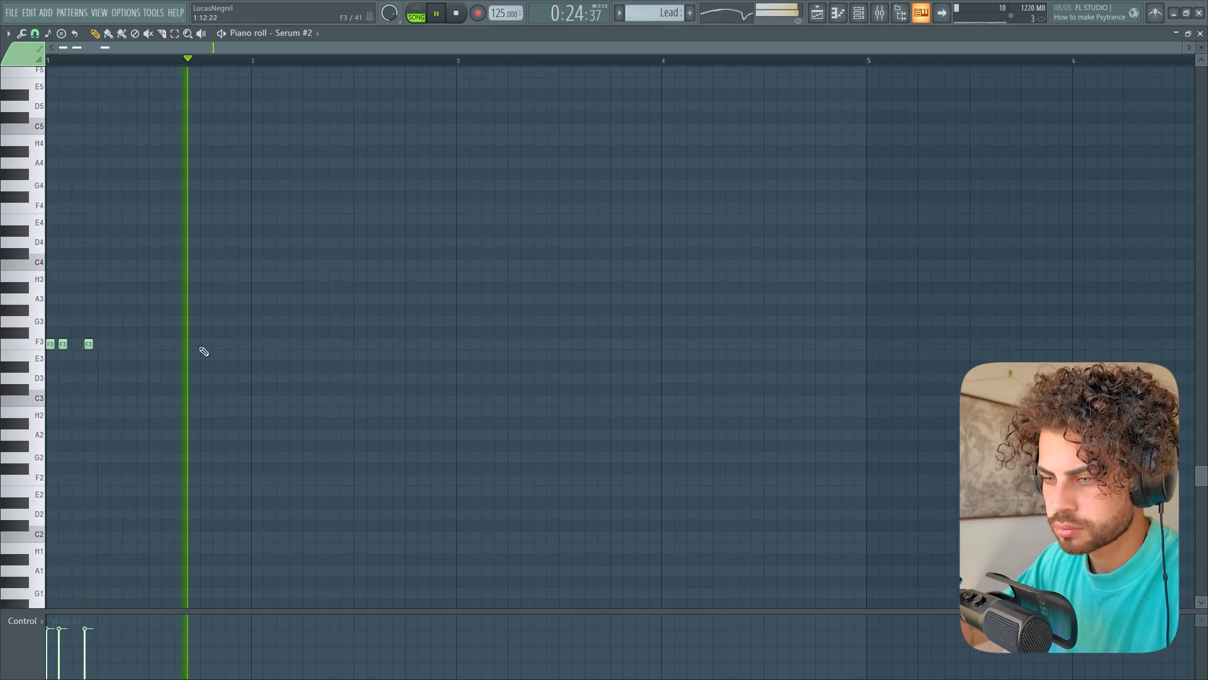
pyautogui.press('space')
pyautogui.scroll(-1, 181, 402)
pyautogui.press('space')
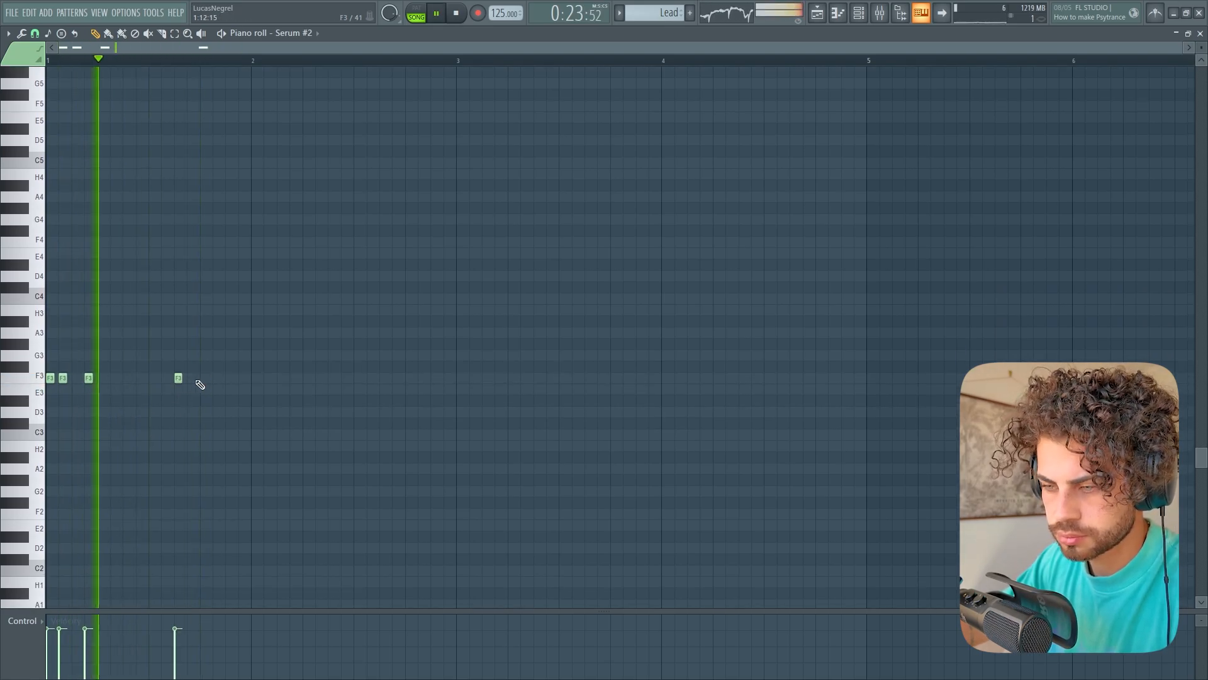
# Step: Add an F#3 note on step 15 of bar 1 and F3 notes on steps 1, 2 and 4 of bar 2 during playback
pyautogui.click(228, 366)
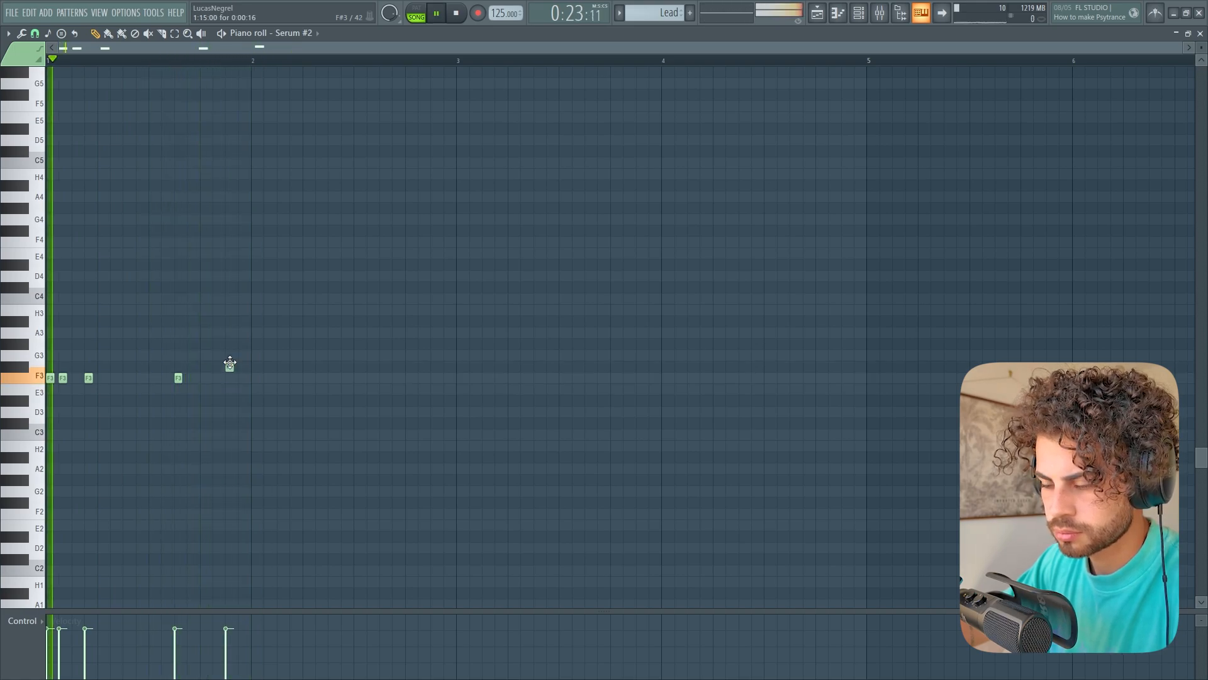
pyautogui.click(255, 377)
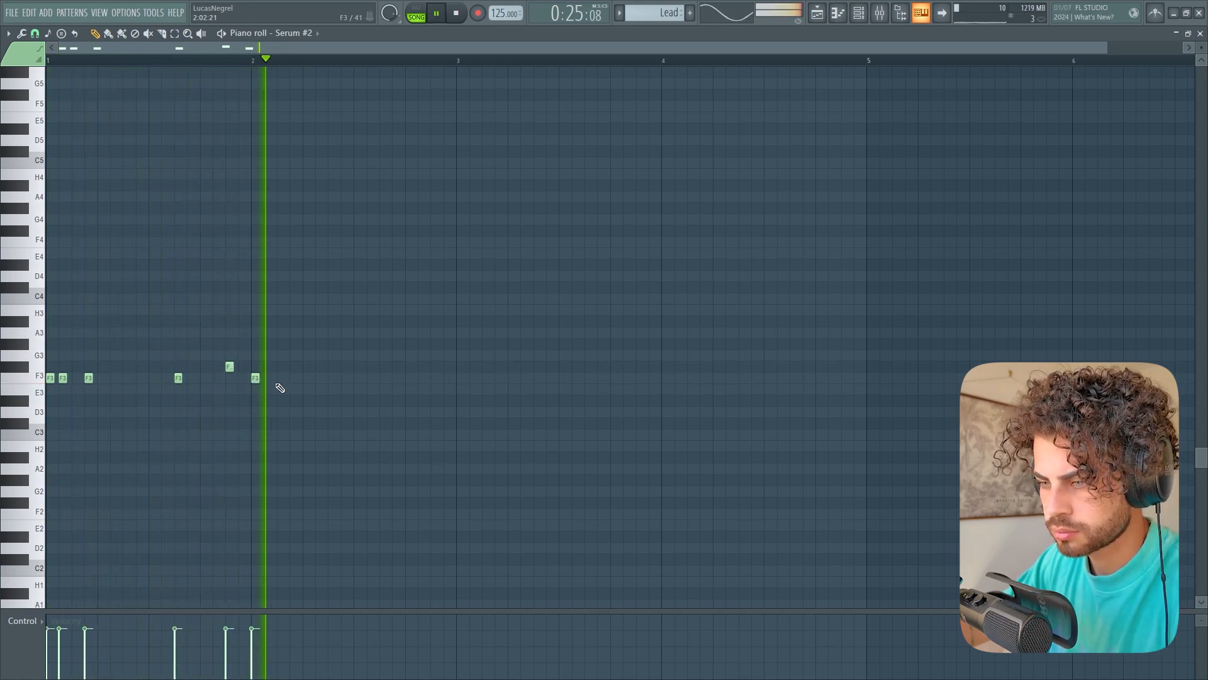
pyautogui.click(281, 378)
pyautogui.click(268, 377)
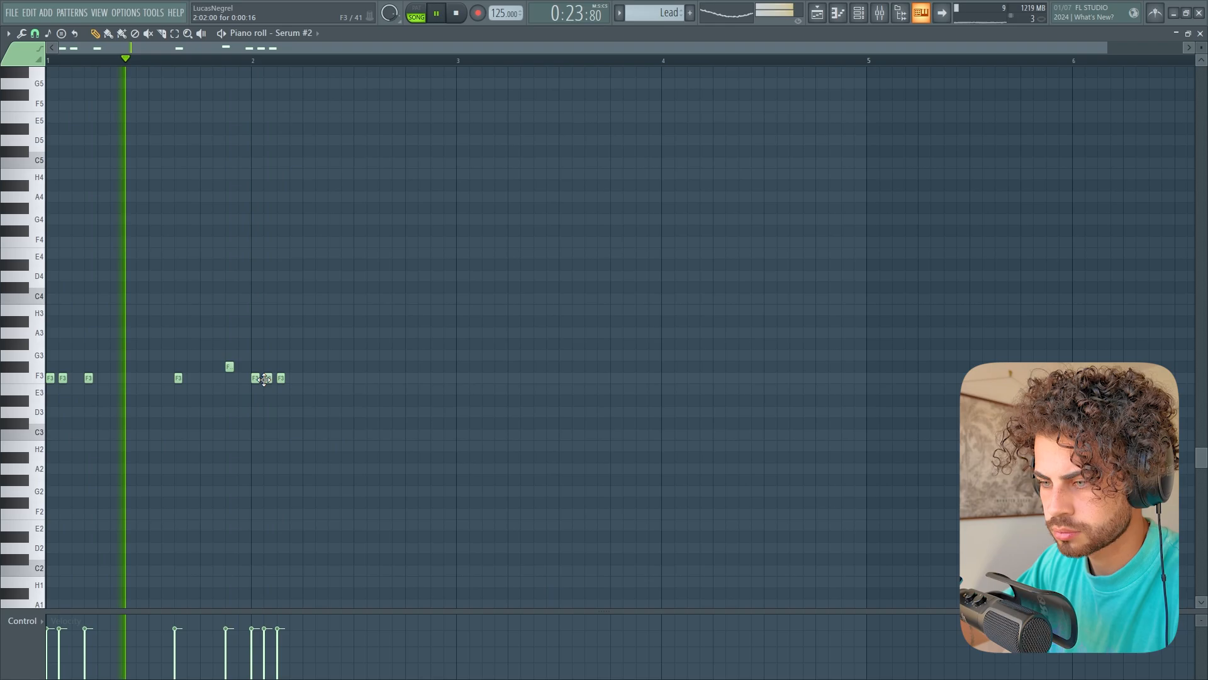
pyautogui.moveTo(281, 378); pyautogui.dragTo(293, 377)
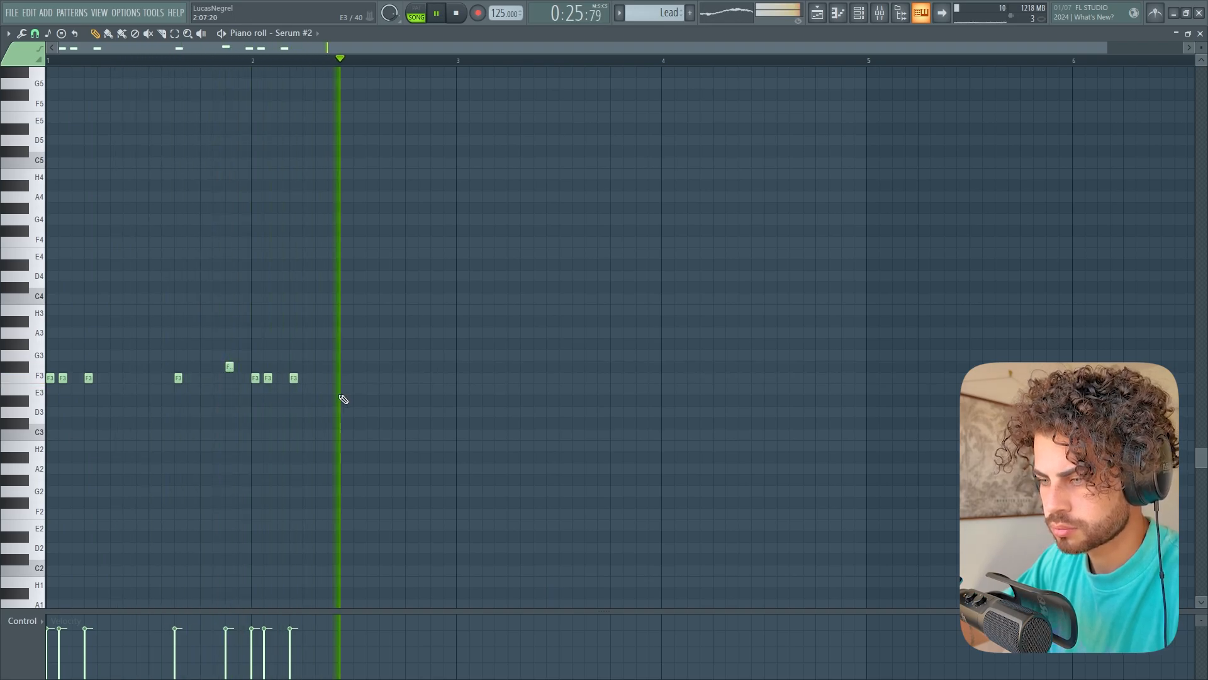
pyautogui.press('space')
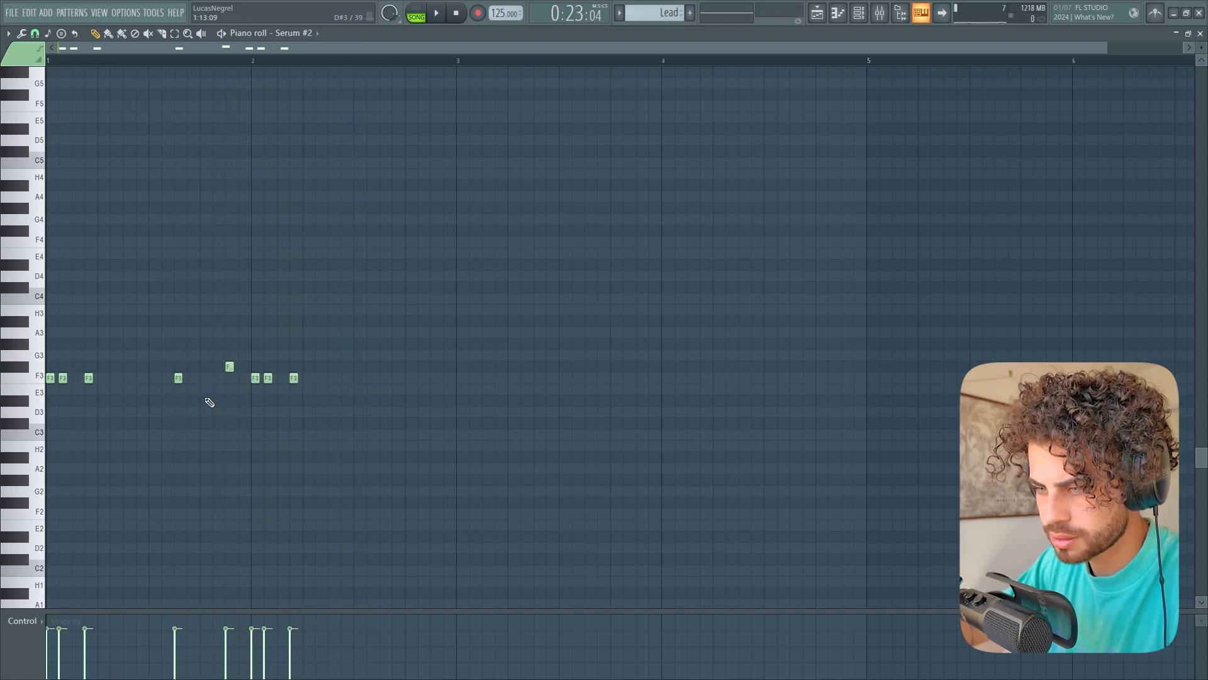
# Step: Finish bar 2 with an F#3 note on step 12 and an F3 note on step 16, and listen to the lead
pyautogui.click(390, 368)
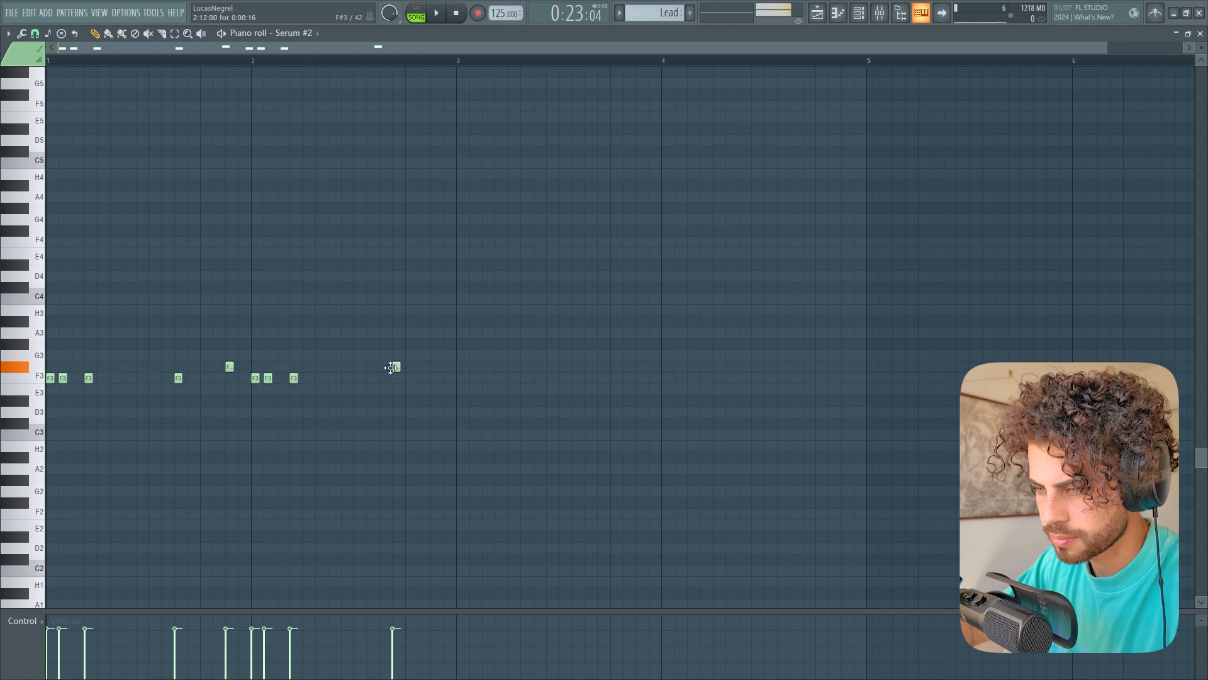
pyautogui.click(434, 378)
pyautogui.press('space')
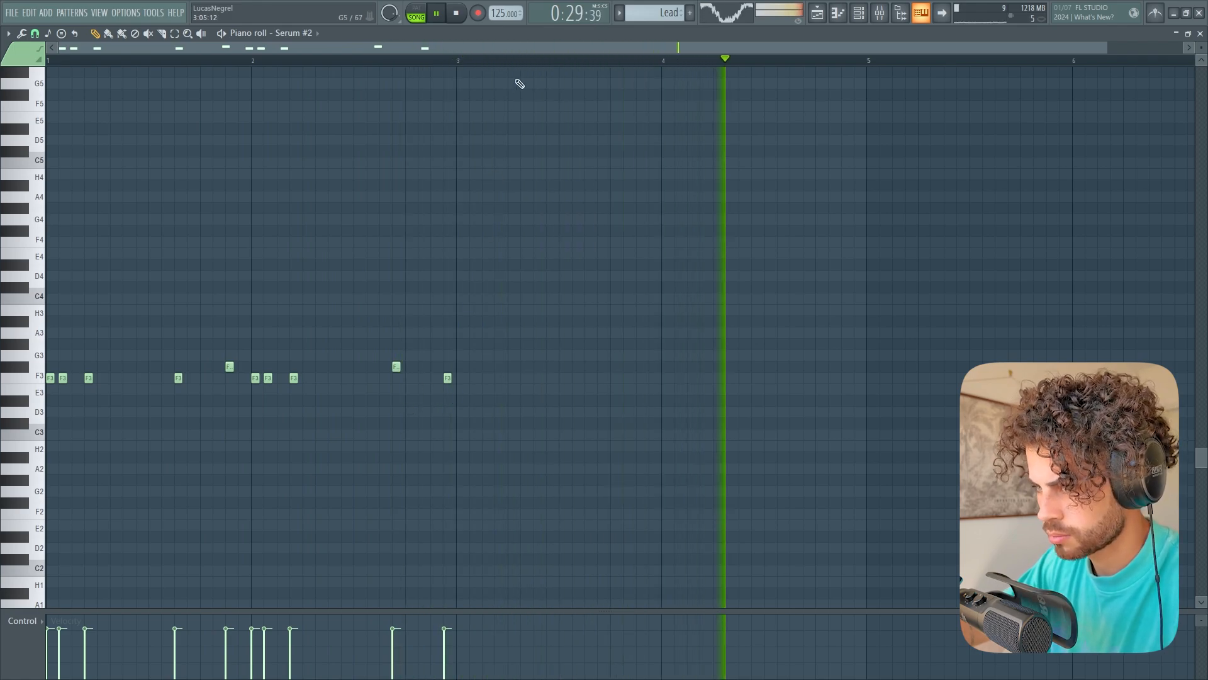
pyautogui.scroll(-1, 521, 68)
pyautogui.press('space')
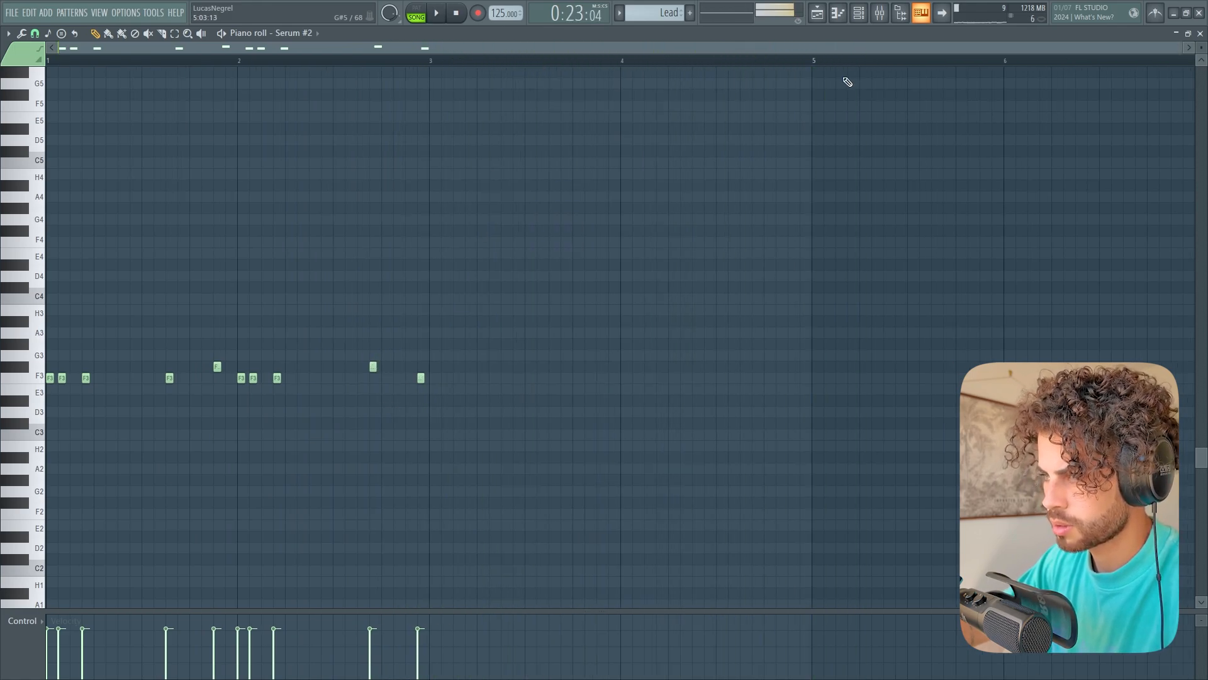
# Step: Place a second Lead clip on Track 2 of the playlist at bar 17
pyautogui.click(820, 13)
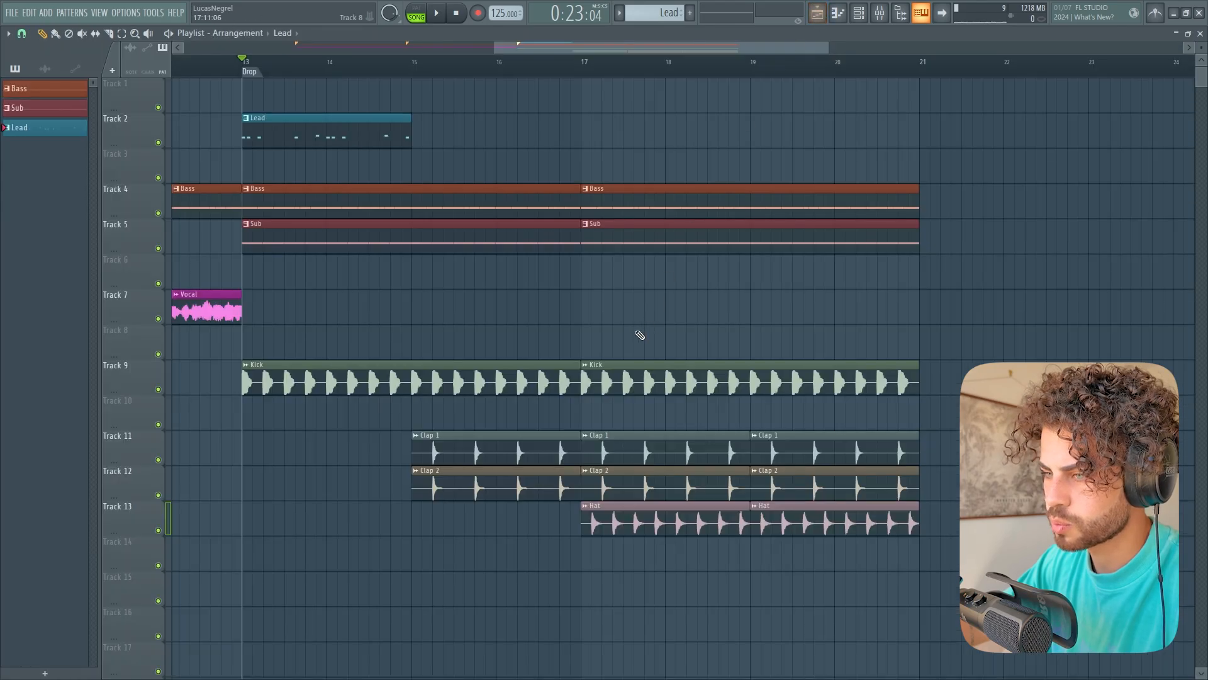
pyautogui.click(591, 130)
pyautogui.doubleClick(621, 124)
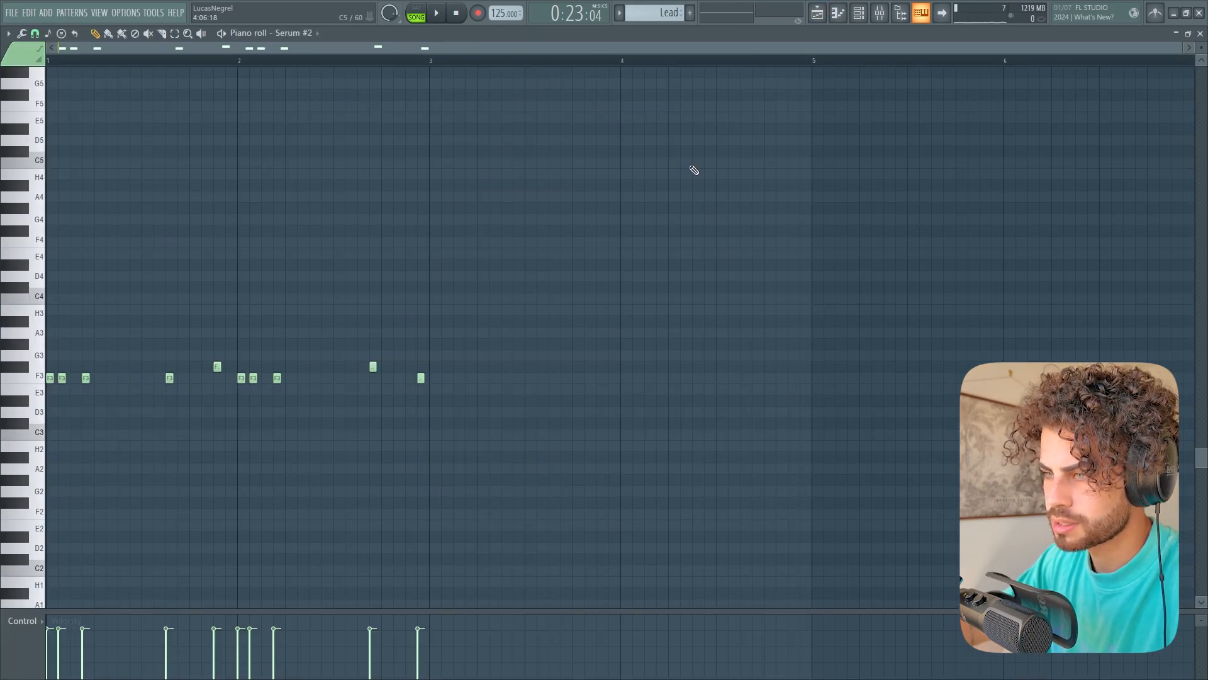
pyautogui.click(820, 14)
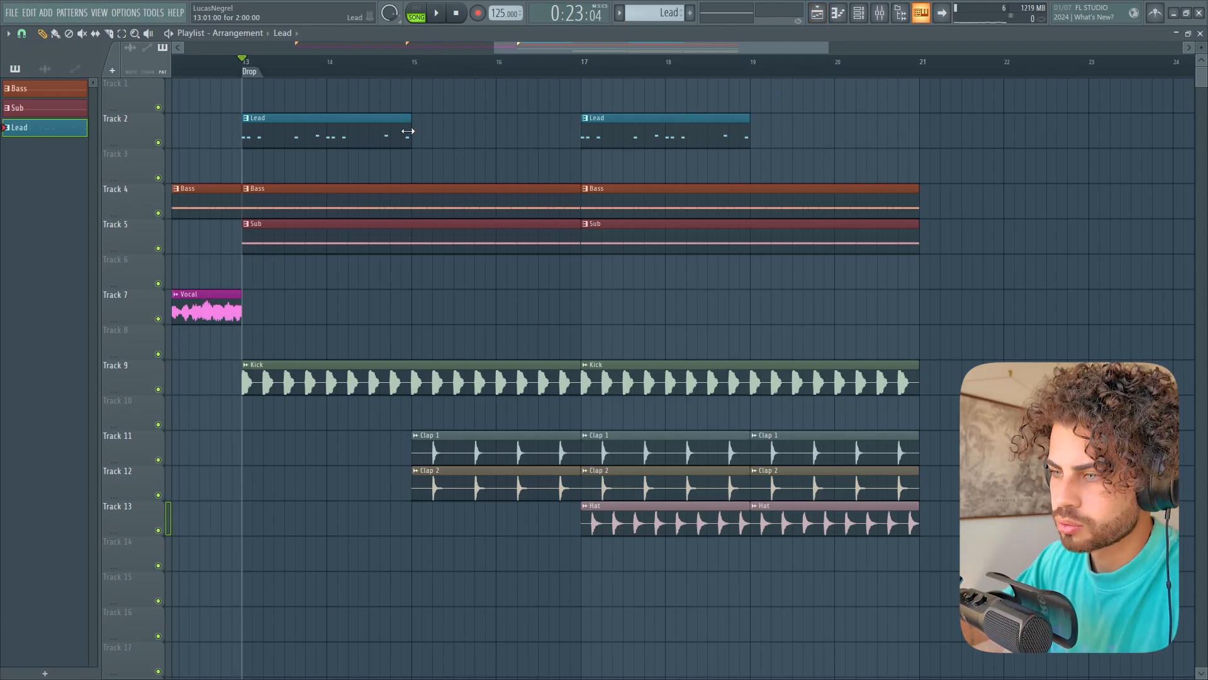
pyautogui.moveTo(410, 131)
pyautogui.mouseDown()
pyautogui.moveTo(557, 132)
pyautogui.moveTo(411, 132)
pyautogui.mouseUp()
pyautogui.scroll(-1, 412, 132)
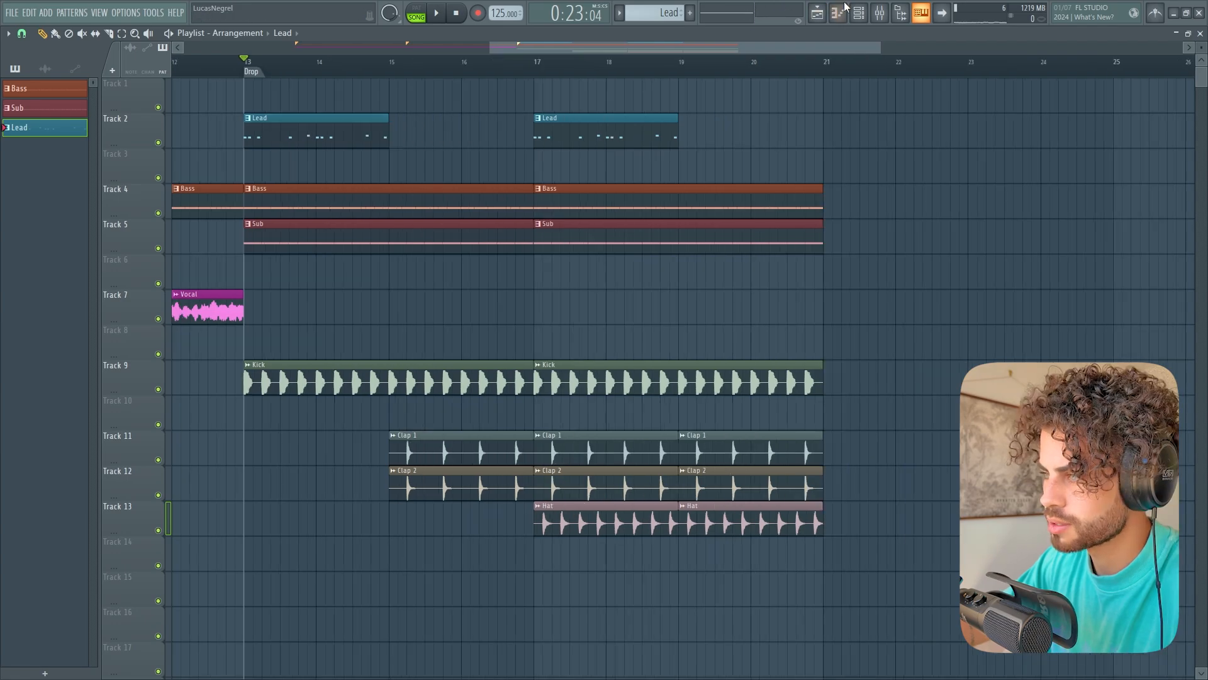
# Step: Clone the Serum #2 channel and open the piano roll of the clone, Serum #3
pyautogui.click(859, 12)
pyautogui.rightClick(464, 239)
pyautogui.click(502, 358)
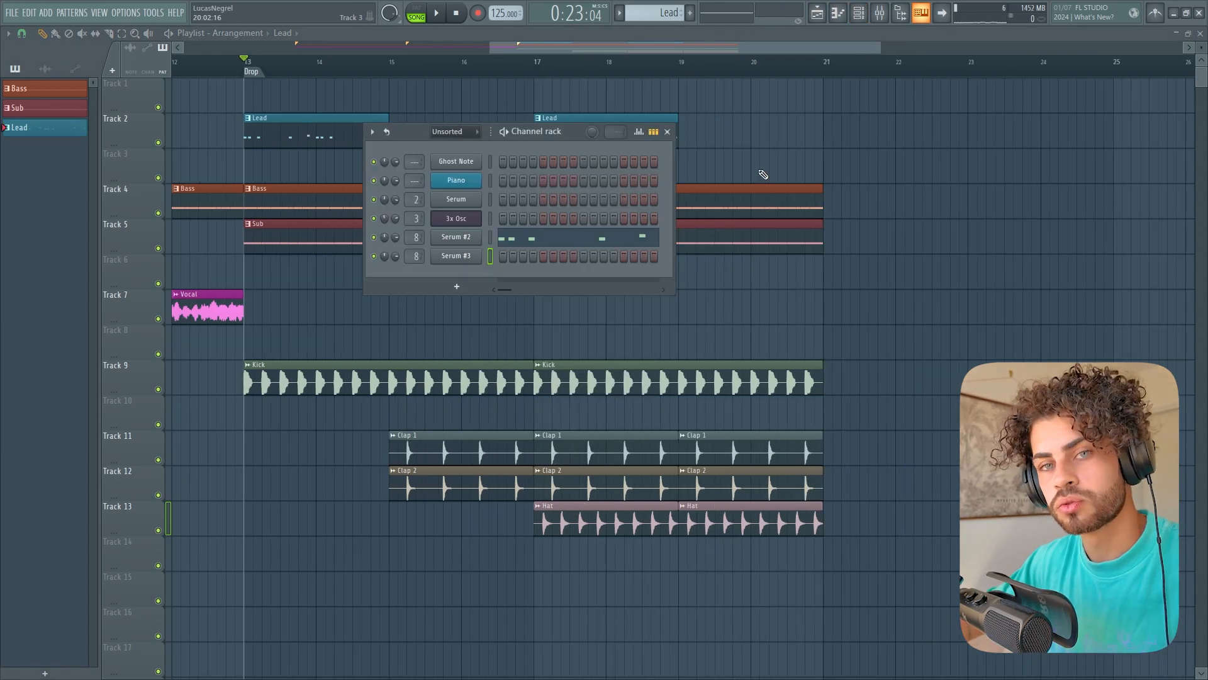
pyautogui.rightClick(464, 256)
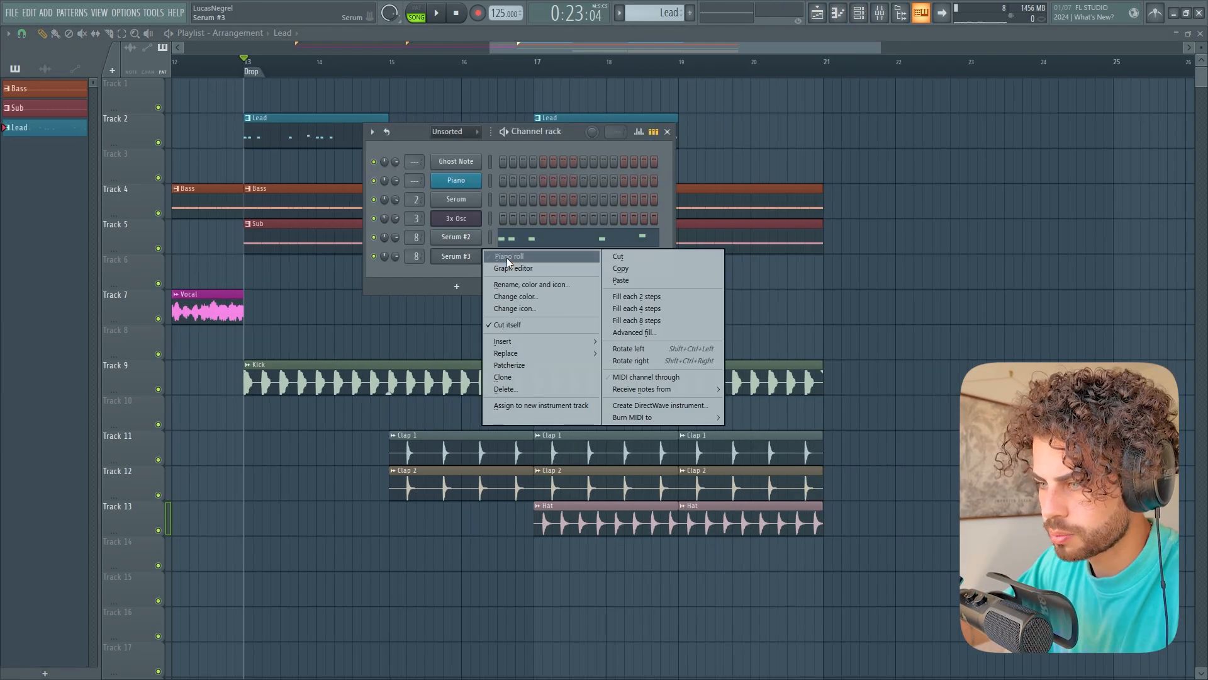
pyautogui.click(507, 258)
pyautogui.scroll(-1, 160, 331)
pyautogui.scroll(2, 165, 377)
pyautogui.scroll(-2, 252, 333)
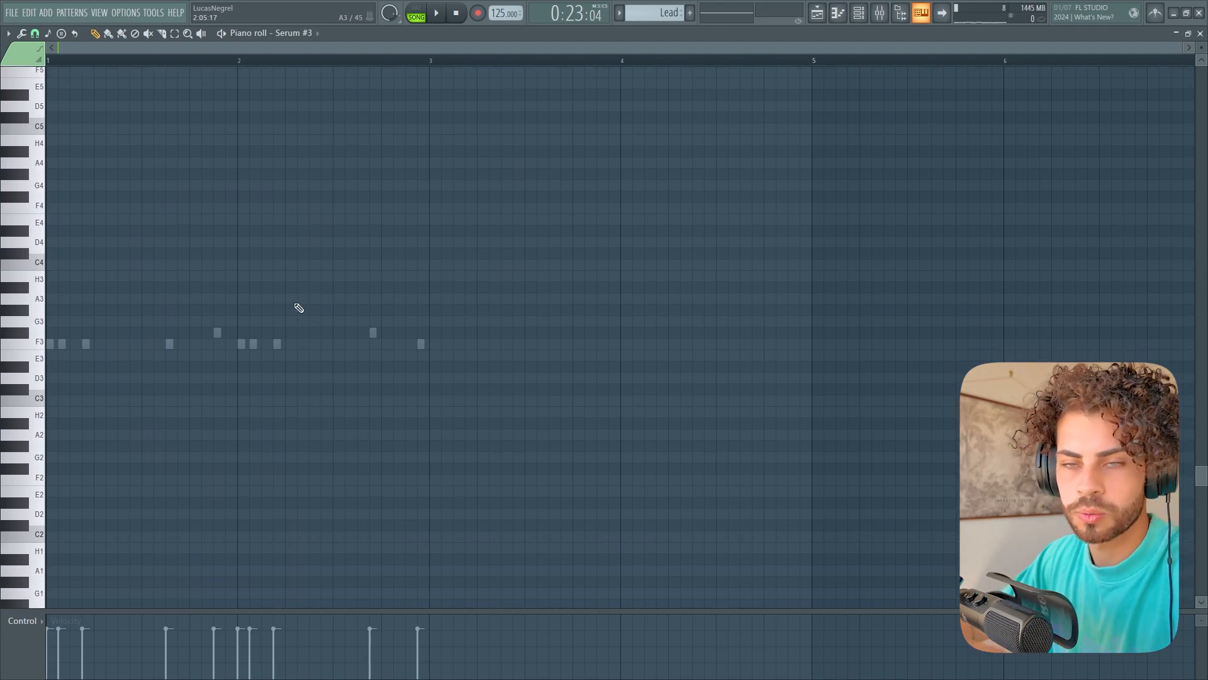
# Step: Examine how the Serum #2 notes appear as ghost notes in the Serum #3 piano roll and review the ghost channels view option
pyautogui.click(861, 13)
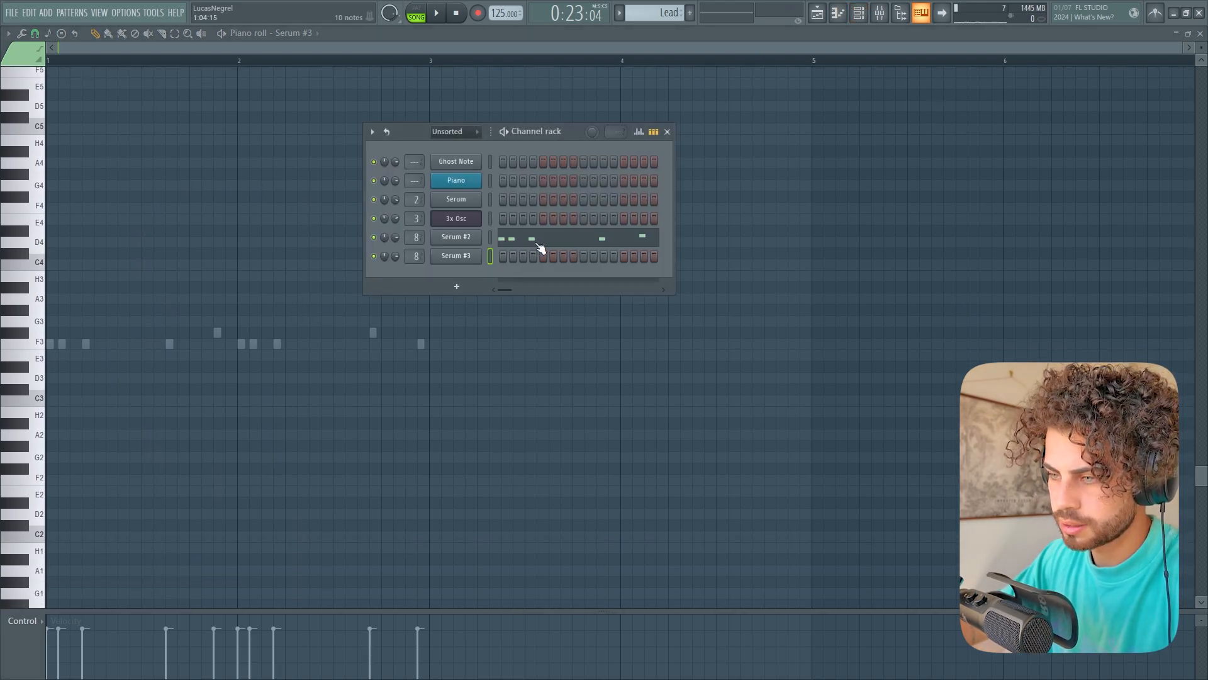
pyautogui.press('F6')
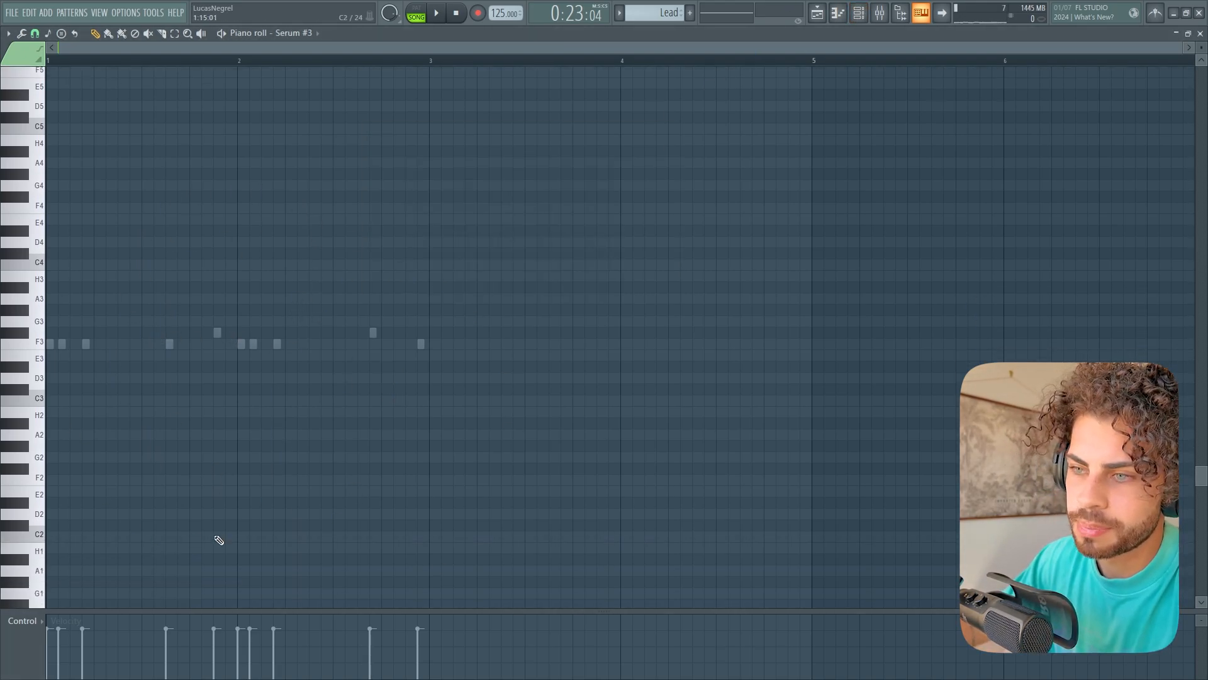
pyautogui.click(861, 19)
pyautogui.press('F6')
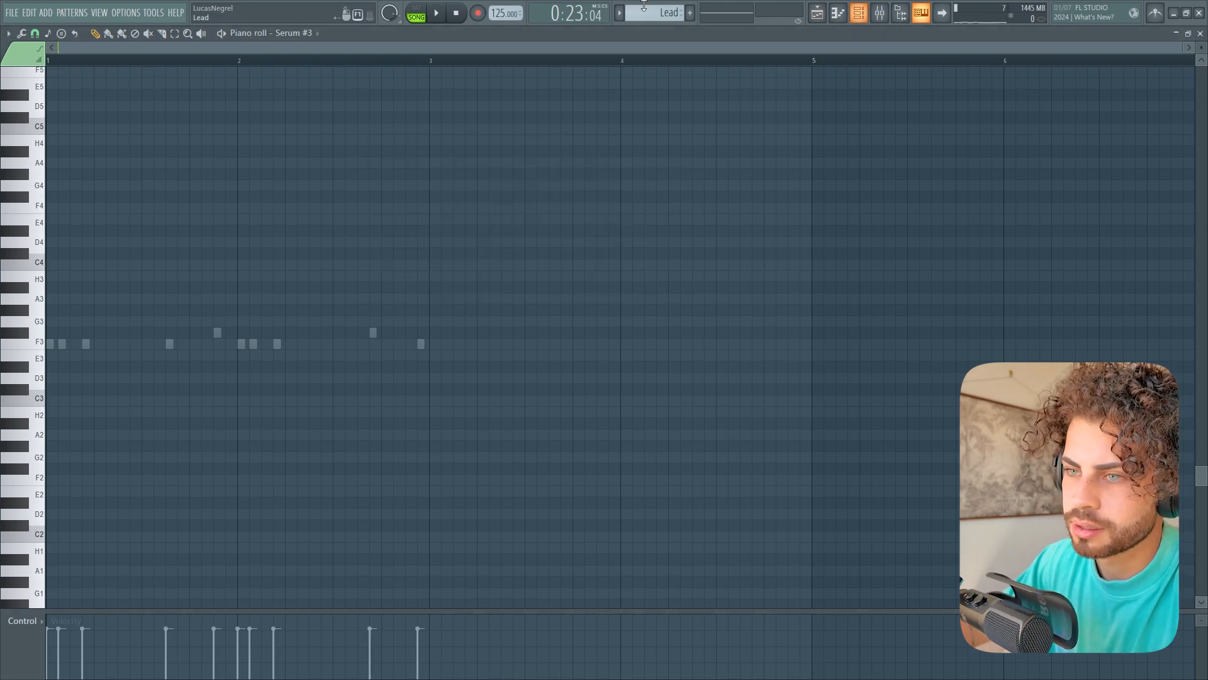
pyautogui.click(9, 34)
pyautogui.moveTo(35, 97)
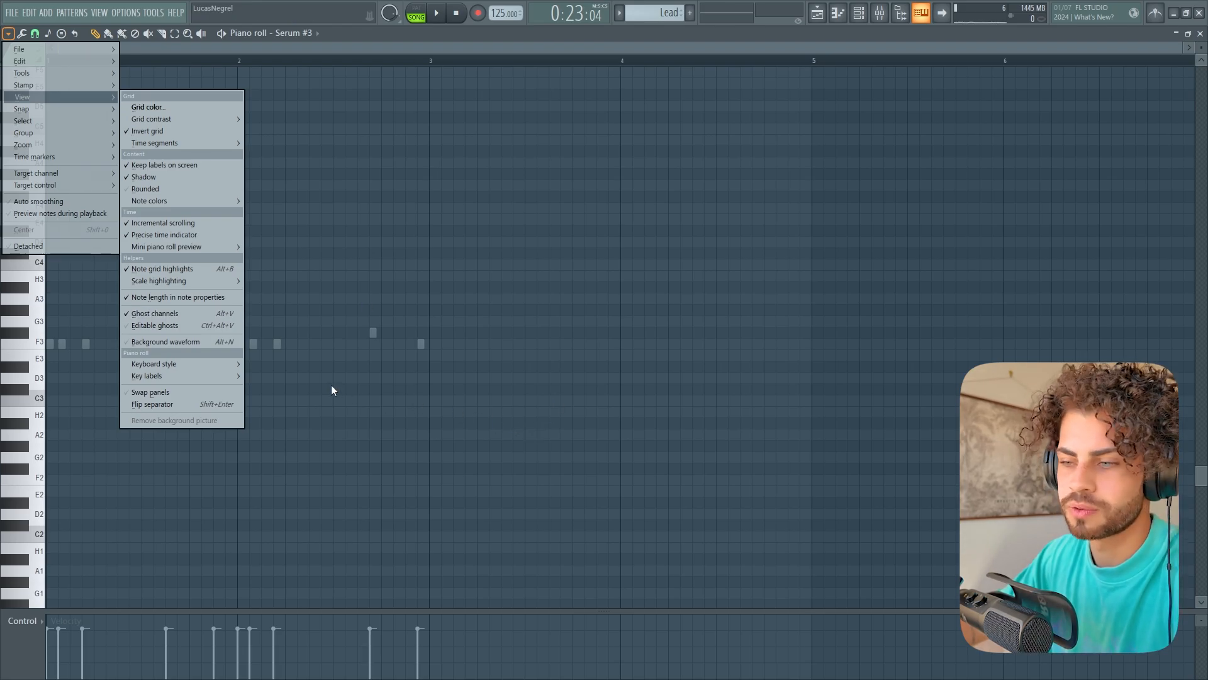
pyautogui.click(455, 419)
# Step: Add short F3 notes on steps 5 to 9 of bar 1, checking the rhythm by playback
pyautogui.scroll(1, 77, 52)
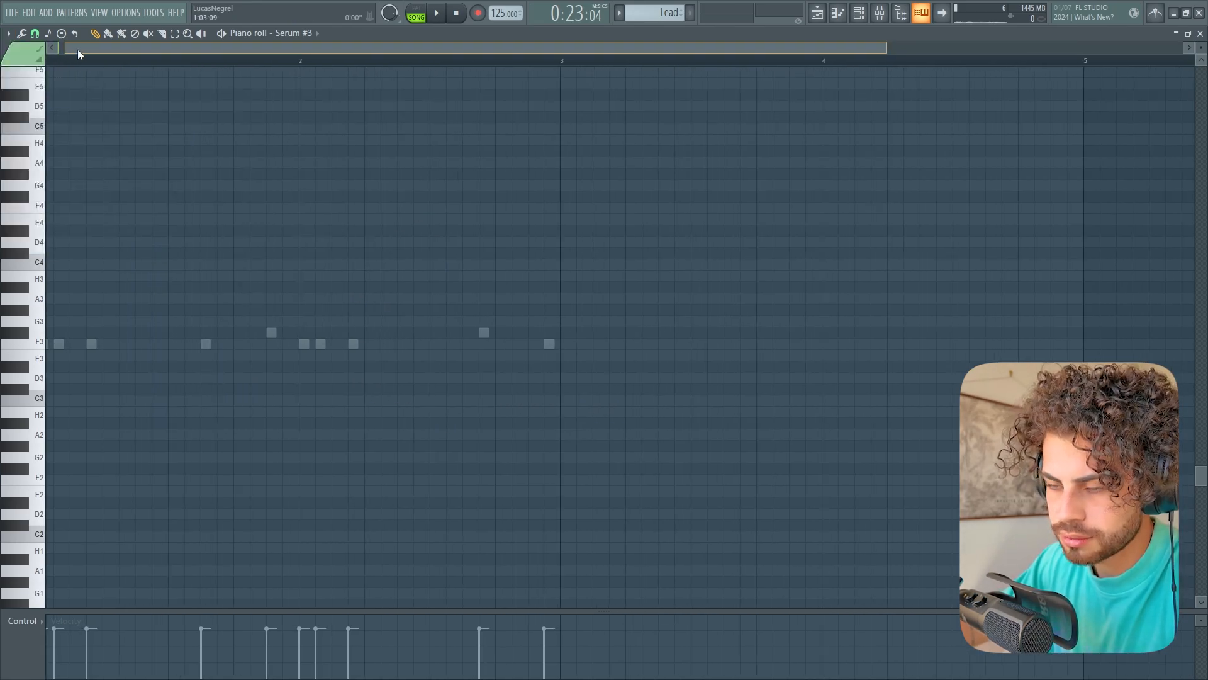
pyautogui.moveTo(78, 51); pyautogui.dragTo(0, 80)
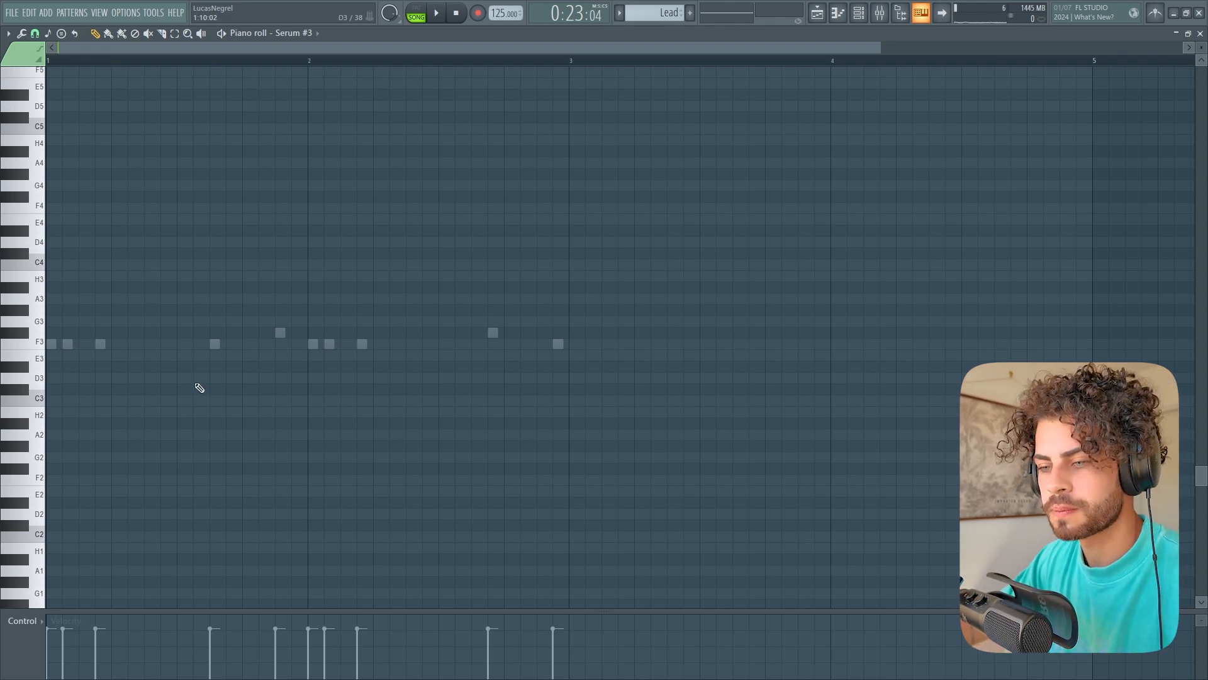
pyautogui.click(134, 345)
pyautogui.click(149, 345)
pyautogui.click(165, 345)
pyautogui.press('space')
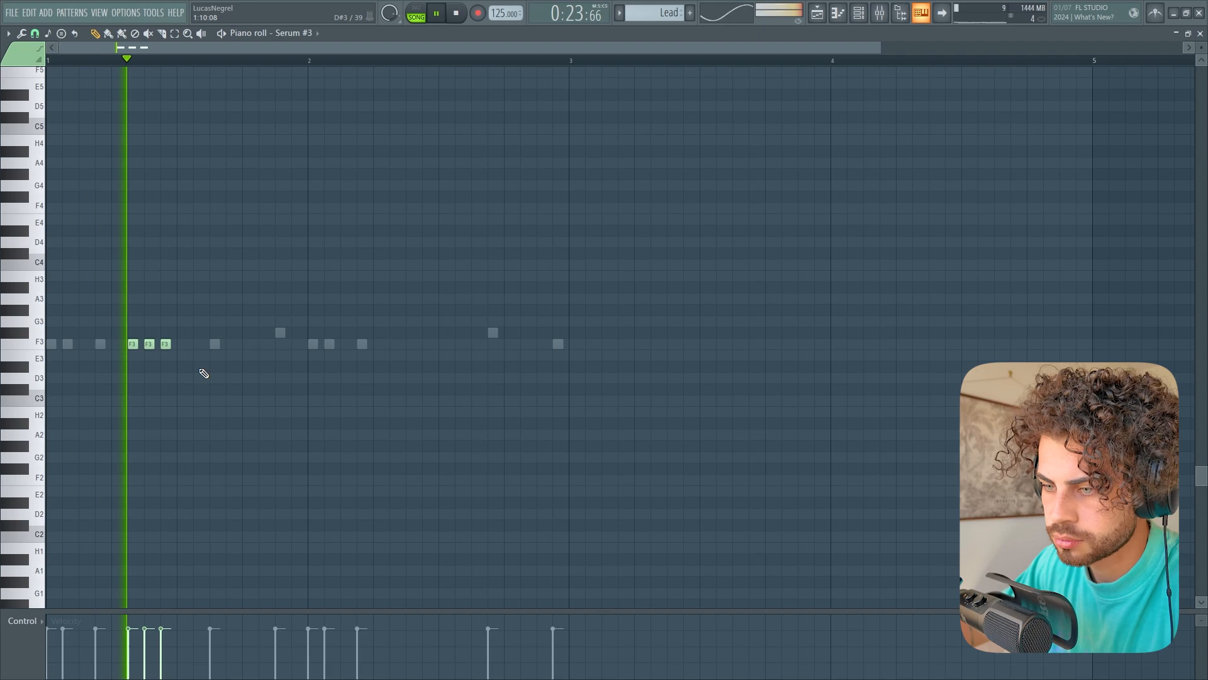
pyautogui.click(184, 345)
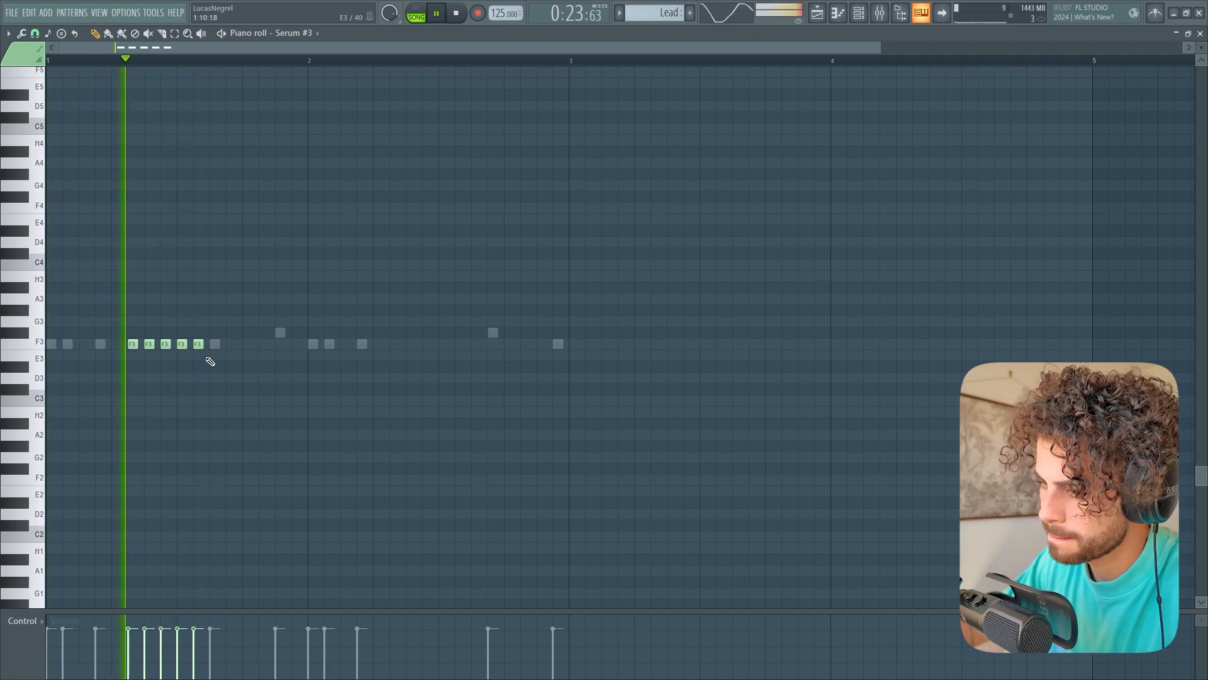
pyautogui.click(116, 345)
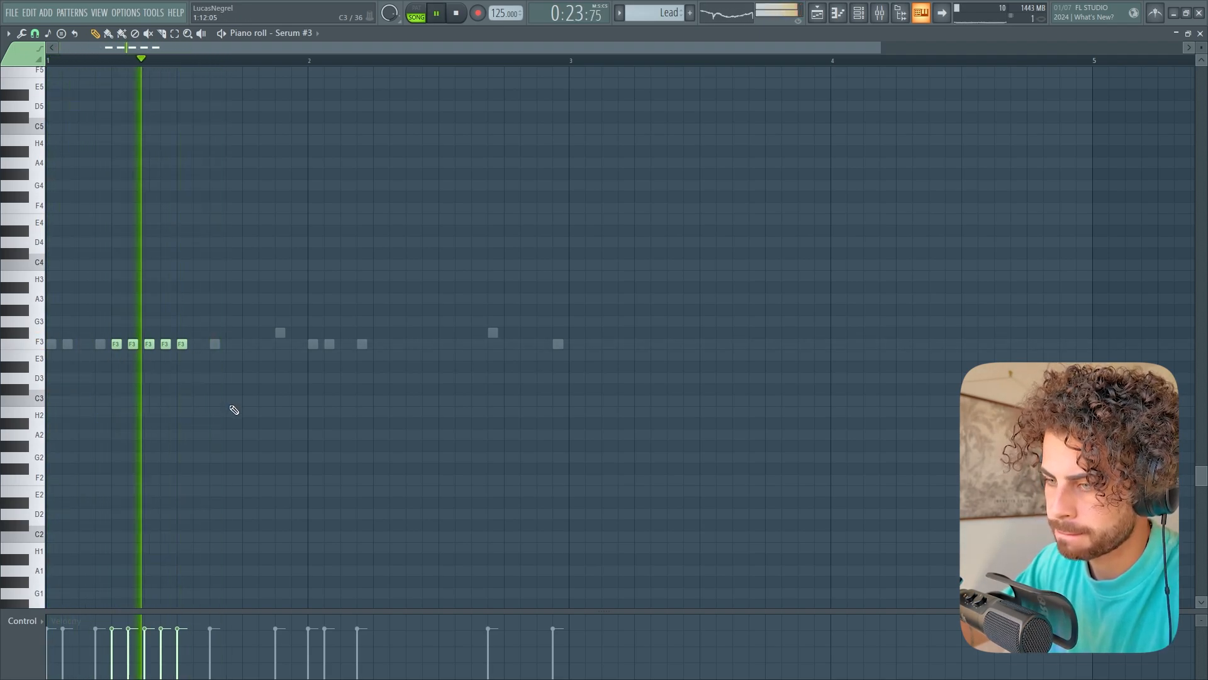
# Step: Add F3 notes on steps 5, 7, 8 and 10 of bar 2 and steps 11 to 14 of bar 1
pyautogui.click(378, 345)
pyautogui.click(411, 345)
pyautogui.click(427, 345)
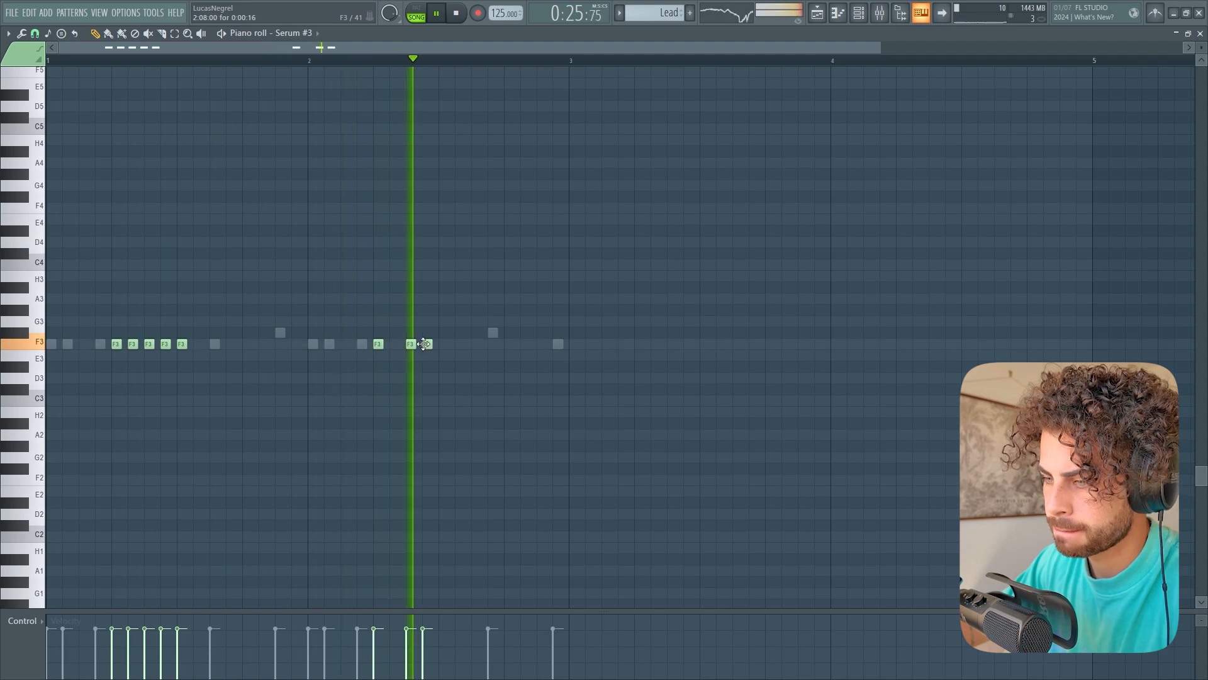
pyautogui.click(461, 345)
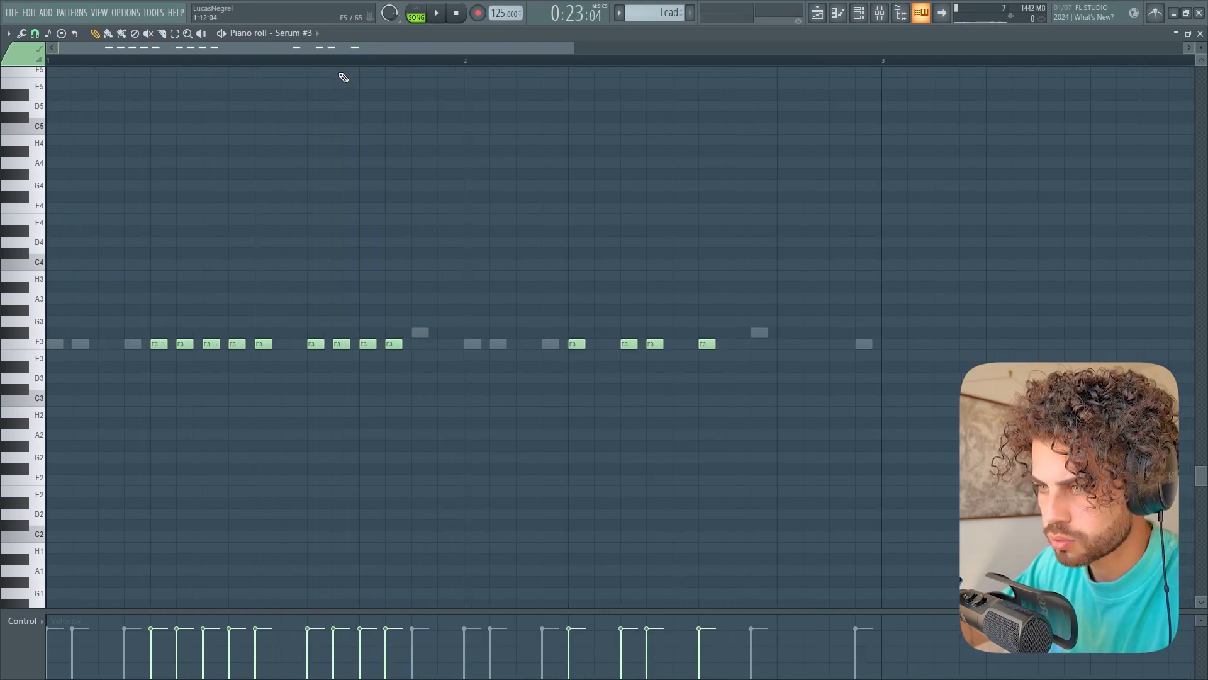
# Step: Reduce the run of F3 notes on steps 11 to 14 of bar 1 to a single note on step 12
pyautogui.scroll(3, 341, 74)
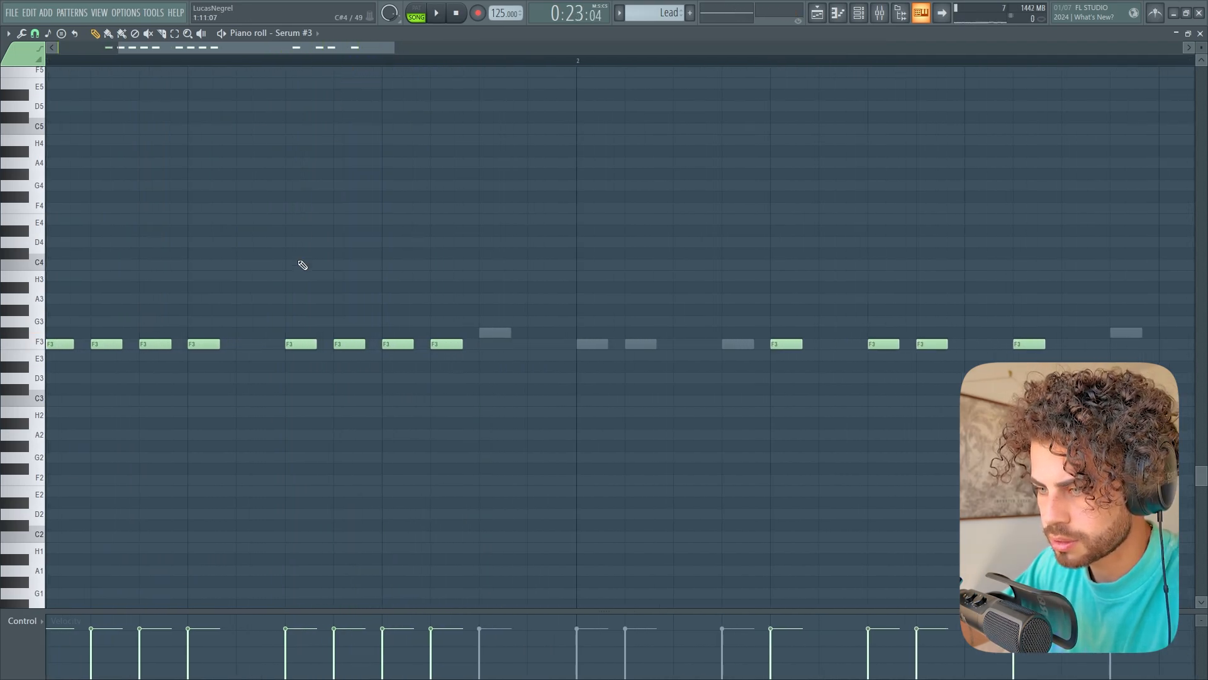
pyautogui.rightClick(300, 344)
pyautogui.rightClick(350, 343)
pyautogui.rightClick(399, 344)
pyautogui.rightClick(448, 344)
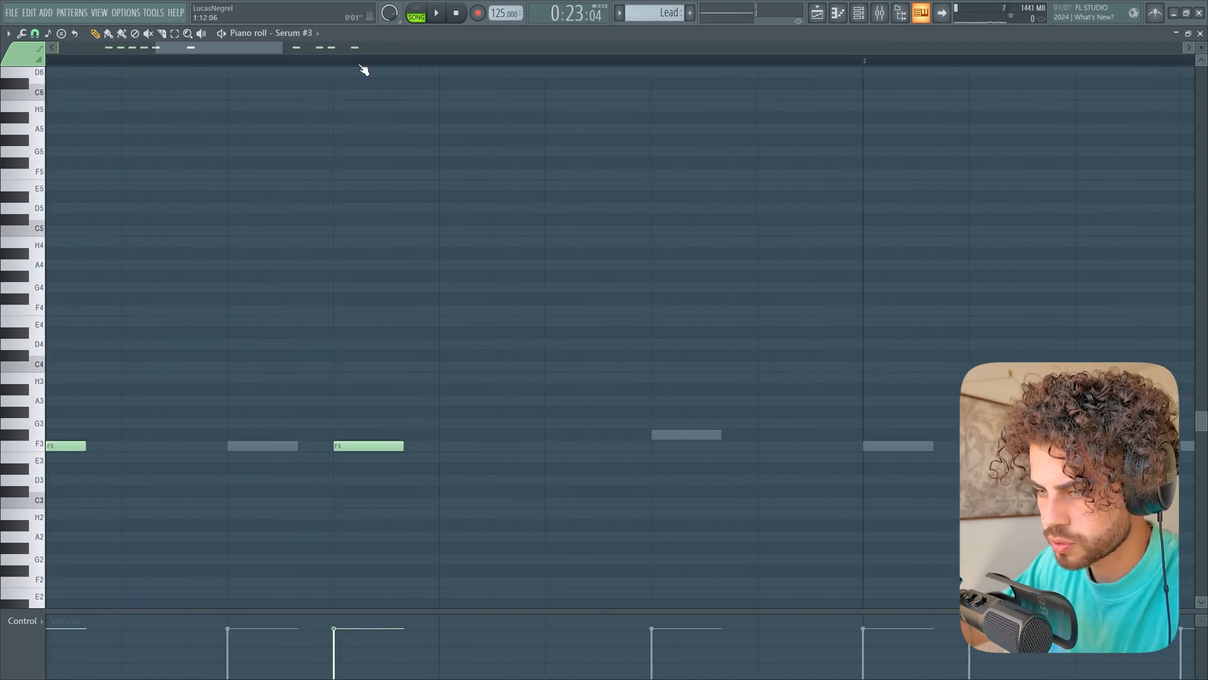
# Step: Set the piano roll snapping to none and shorten the F3 note on step 12 of bar 1 to half a step
pyautogui.scroll(-2, 348, 197)
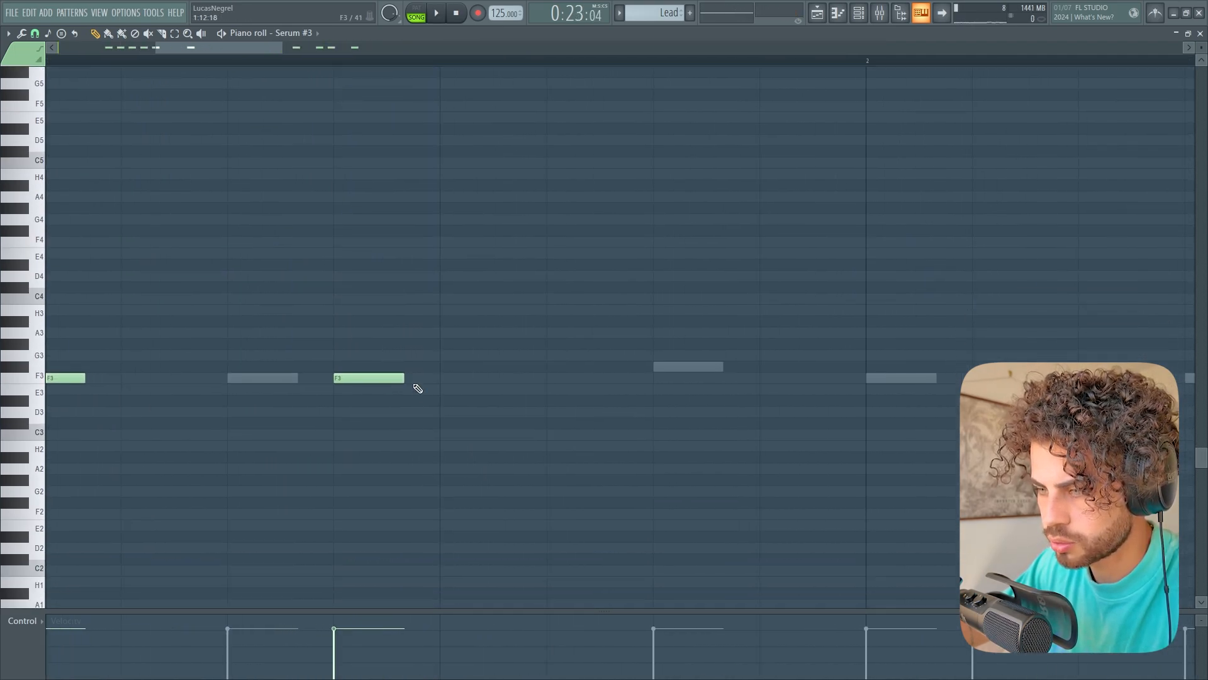
pyautogui.scroll(-2, 405, 82)
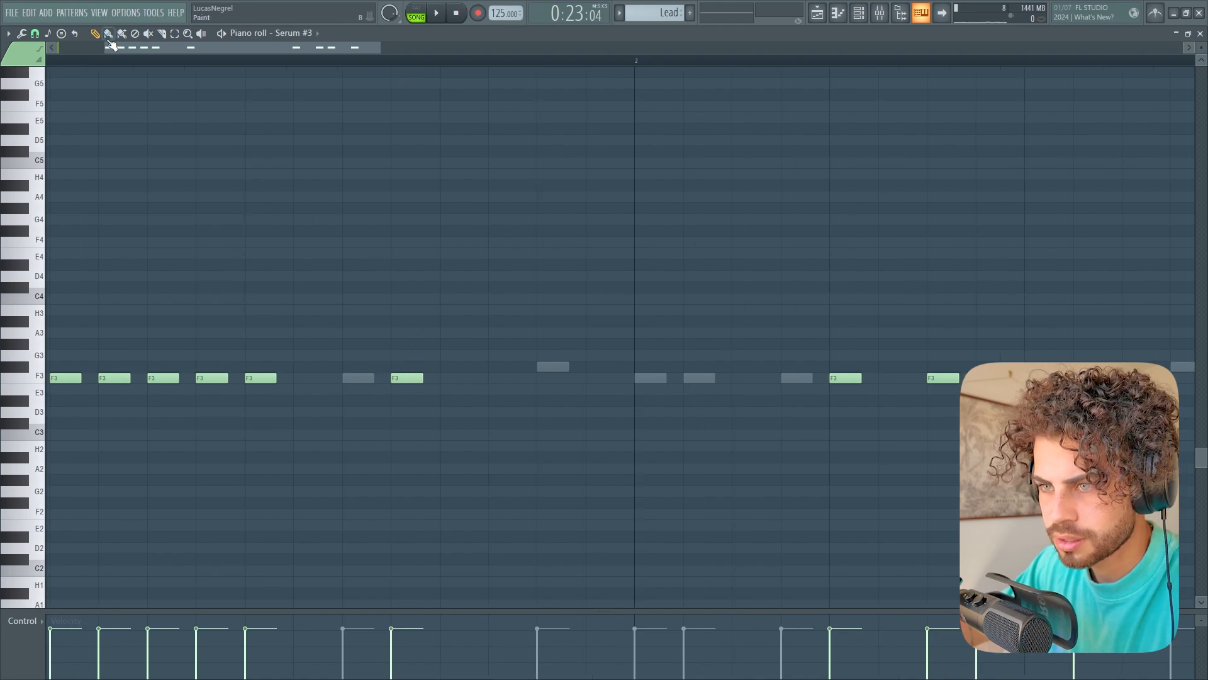
pyautogui.click(35, 32)
pyautogui.click(51, 93)
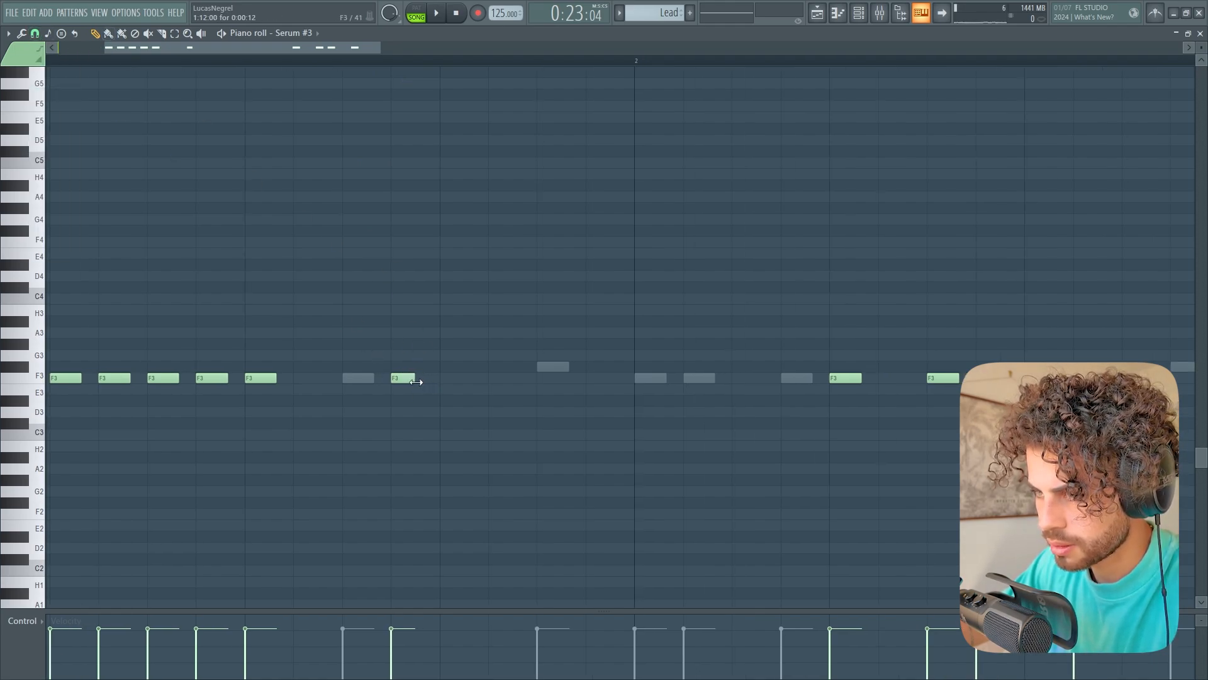
# Step: Add a second half-step F3 note directly after the shortened one on step 12 and listen to the rhythm
pyautogui.scroll(2, 418, 68)
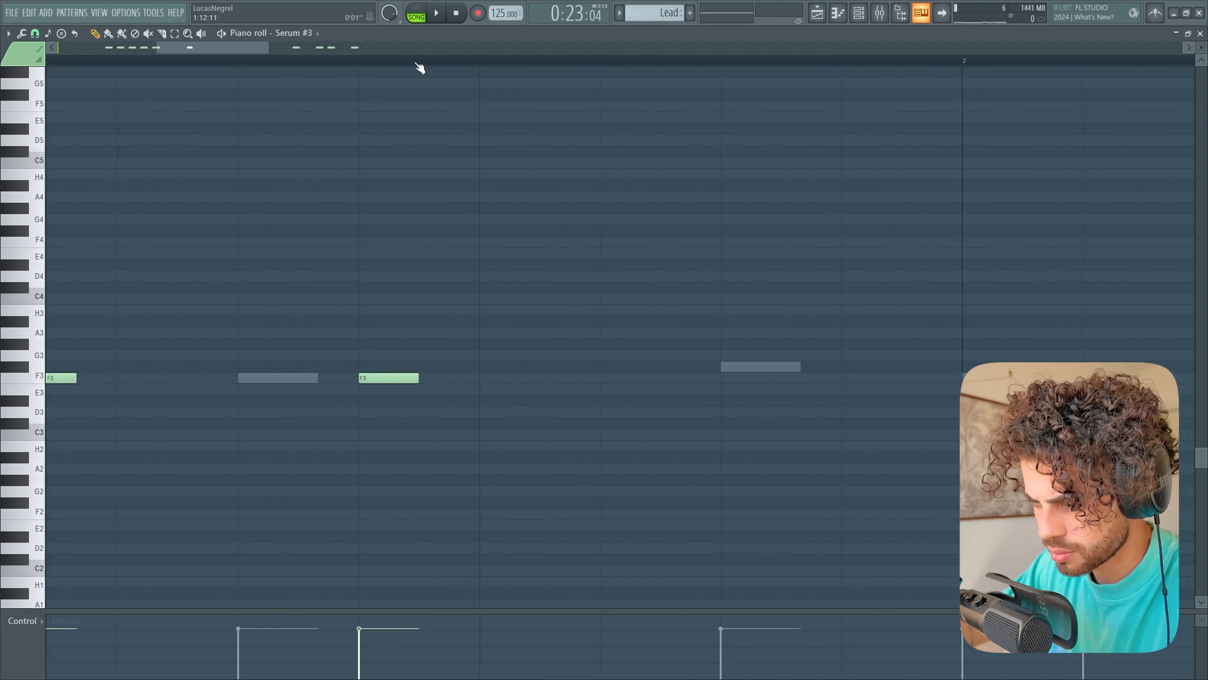
pyautogui.click(429, 378)
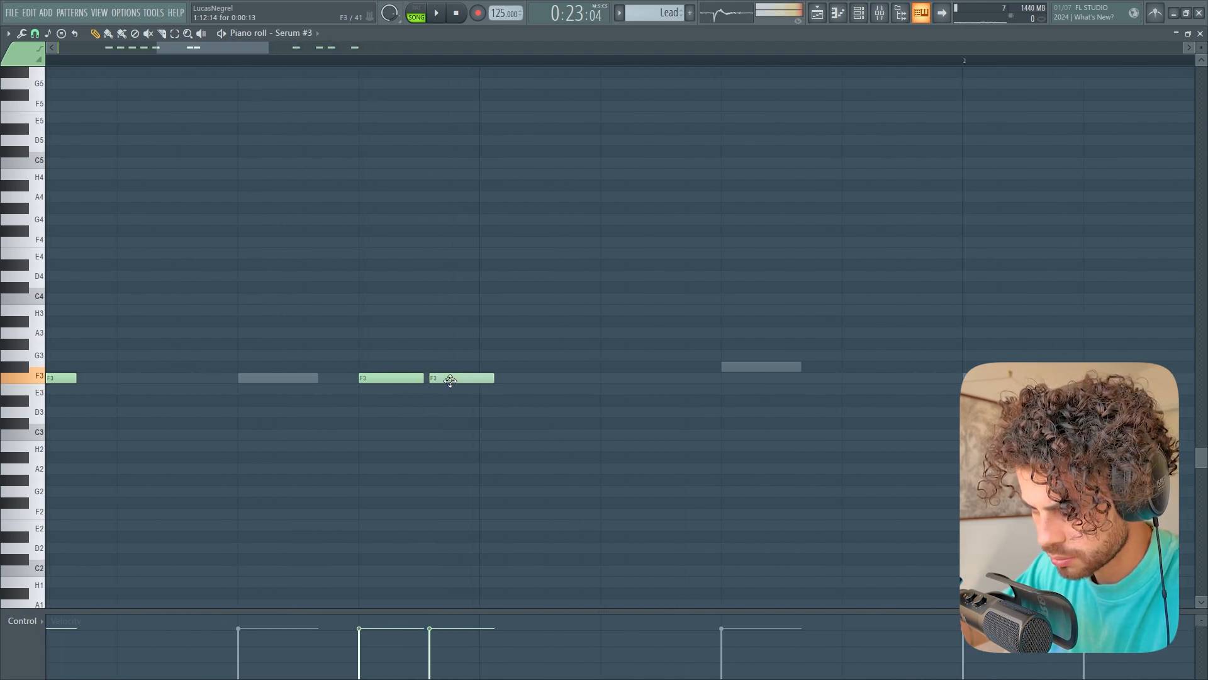
pyautogui.rightClick(446, 380)
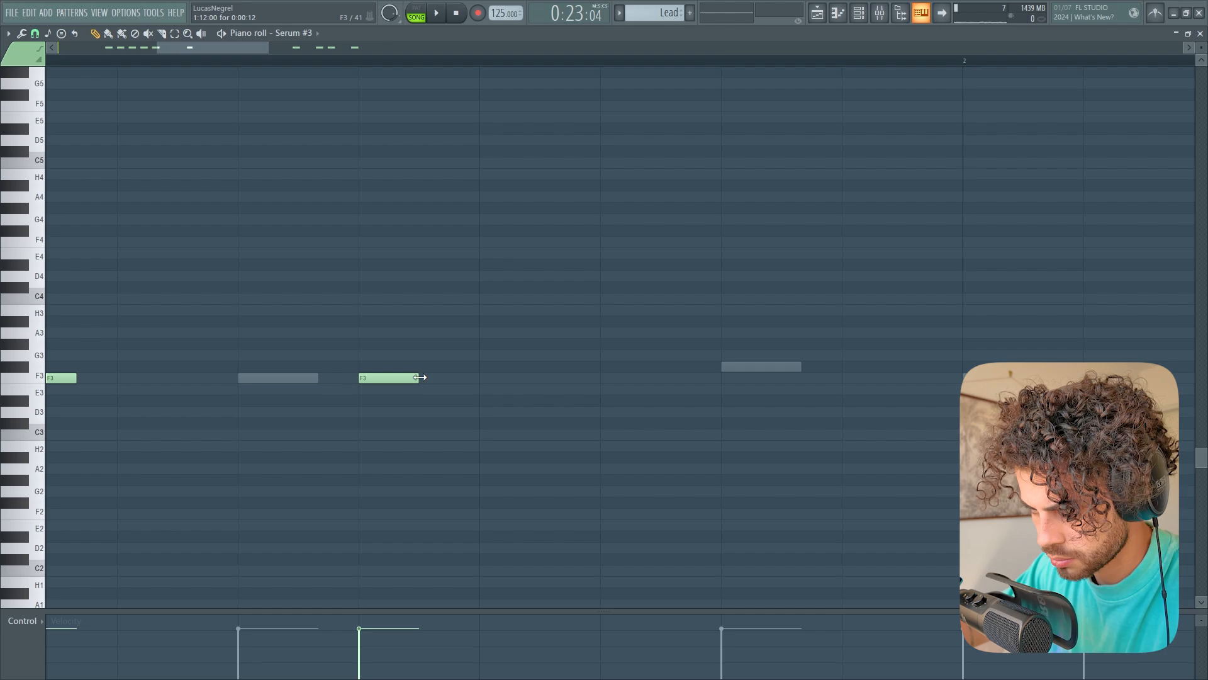
pyautogui.click(424, 377)
pyautogui.press('space')
pyautogui.scroll(-3, 423, 60)
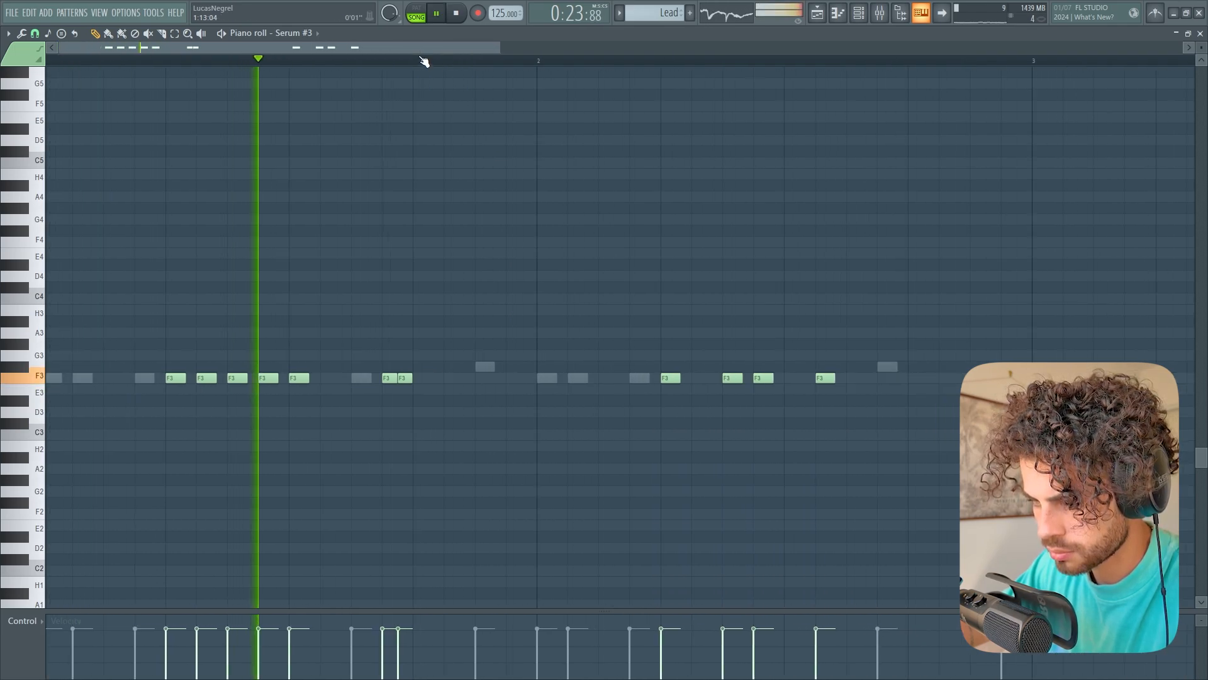
pyautogui.scroll(-2, 423, 59)
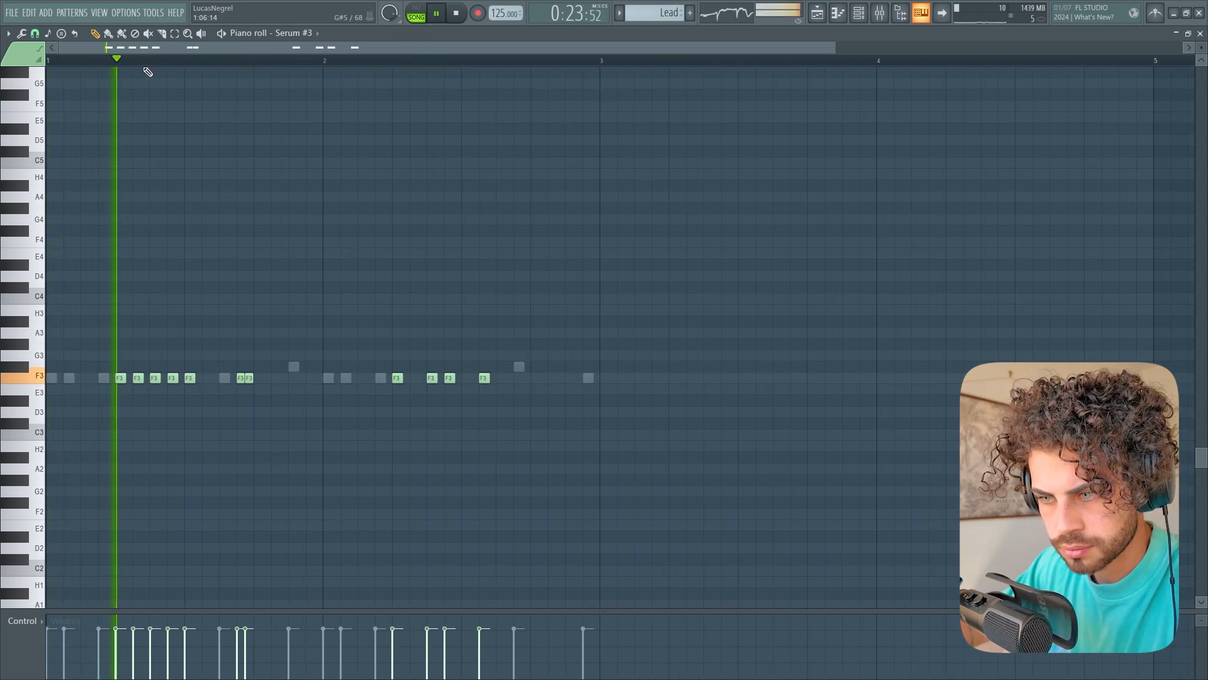
pyautogui.press('space')
pyautogui.scroll(1, 145, 60)
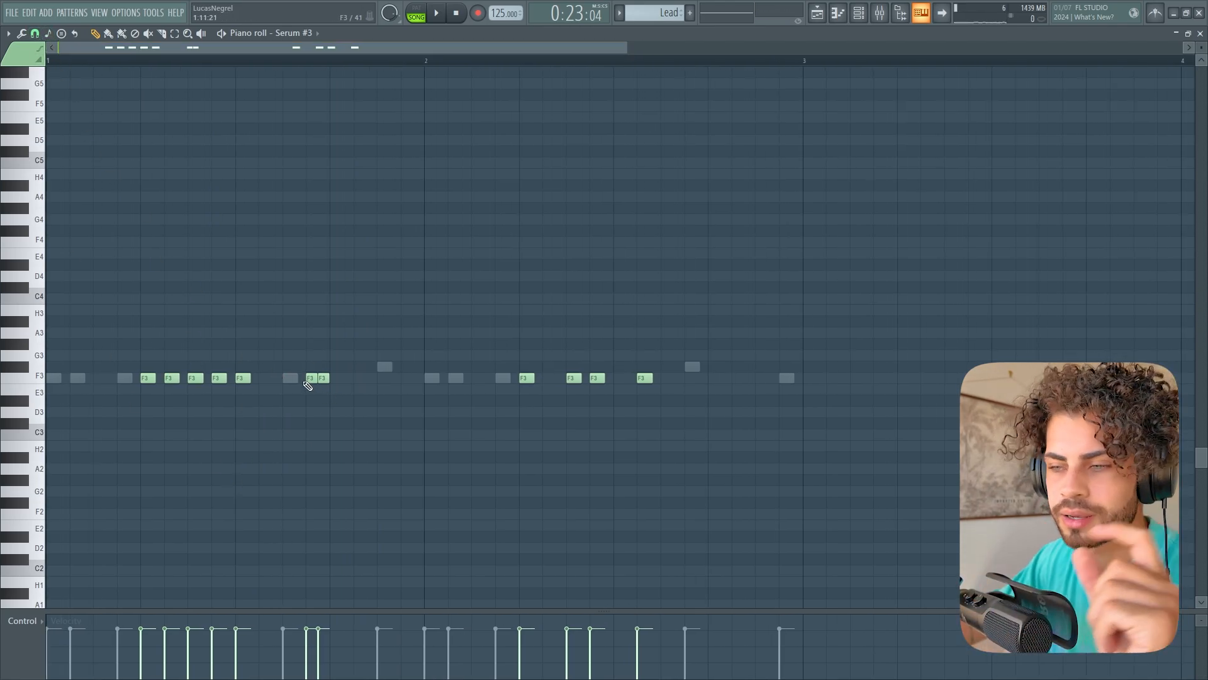
# Step: Set the piano roll snapping to 1/4 beat
pyautogui.click(34, 33)
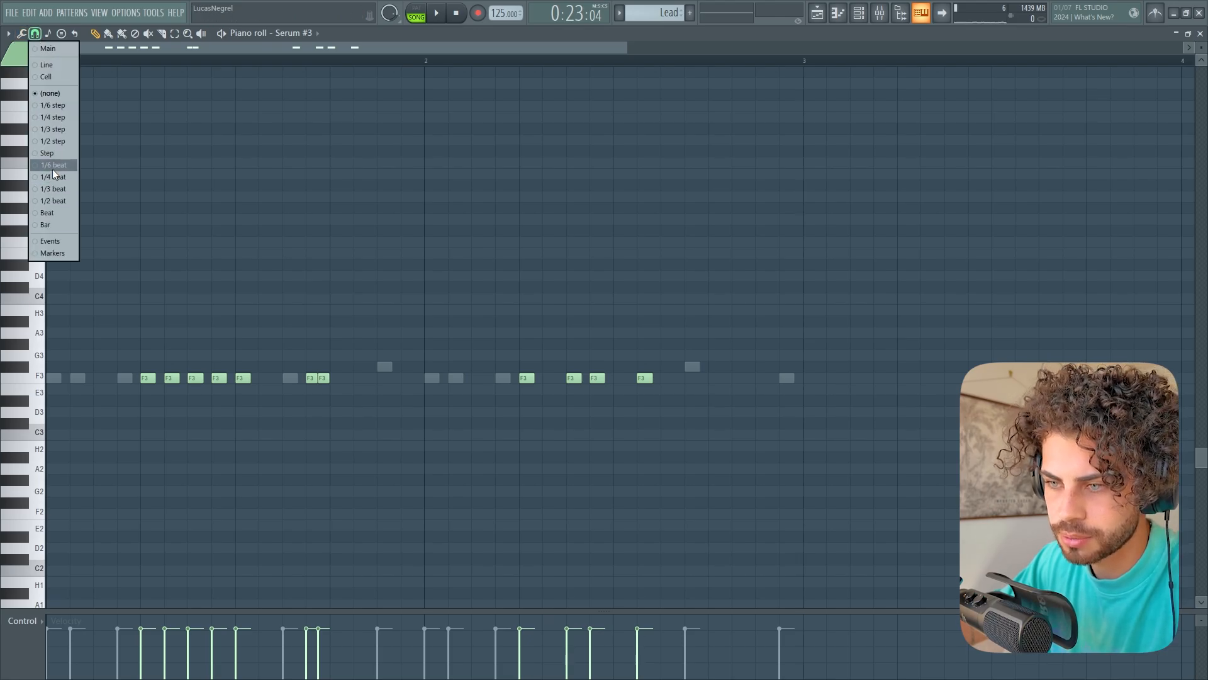
pyautogui.click(50, 187)
pyautogui.click(36, 34)
pyautogui.click(51, 177)
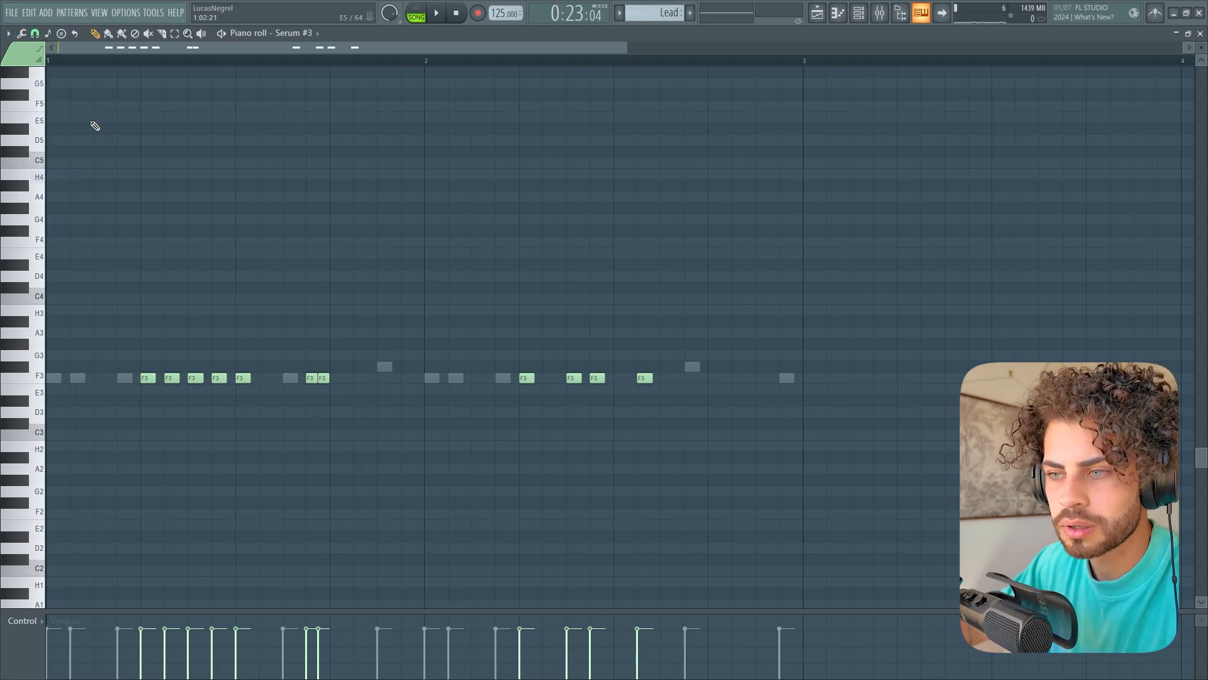
# Step: Add half-step F3 notes on steps 13 and 14 of bar 1 and listen to the result
pyautogui.scroll(2, 106, 57)
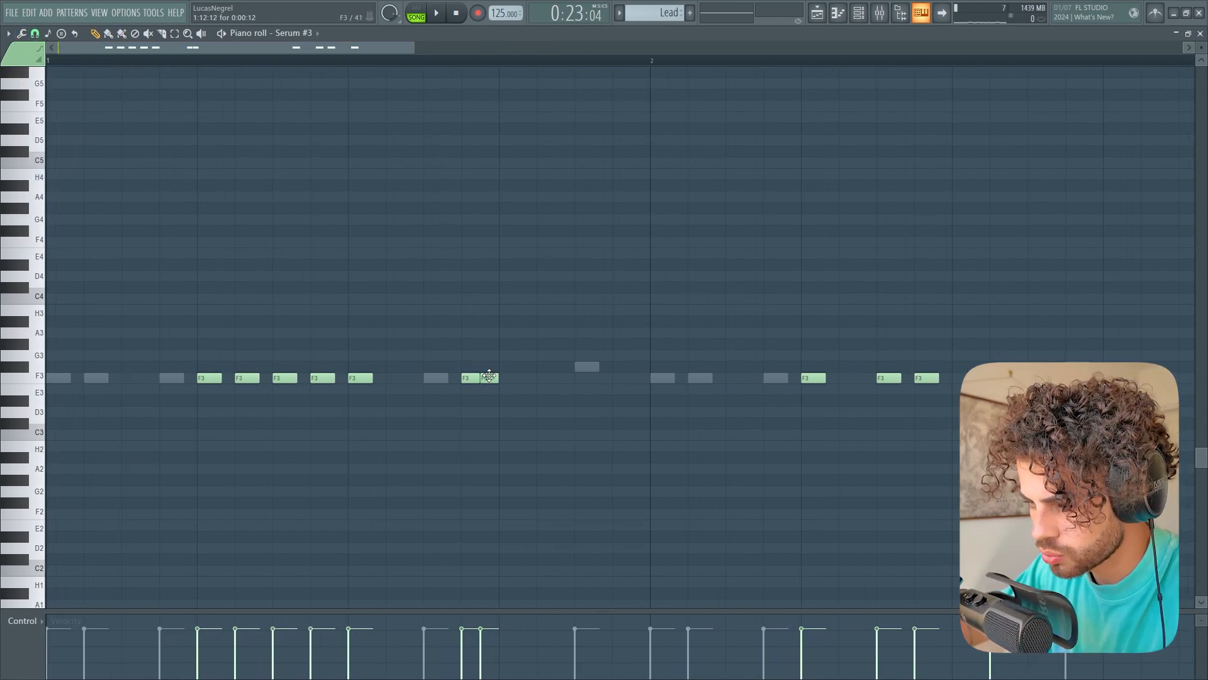
pyautogui.click(506, 377)
pyautogui.click(541, 377)
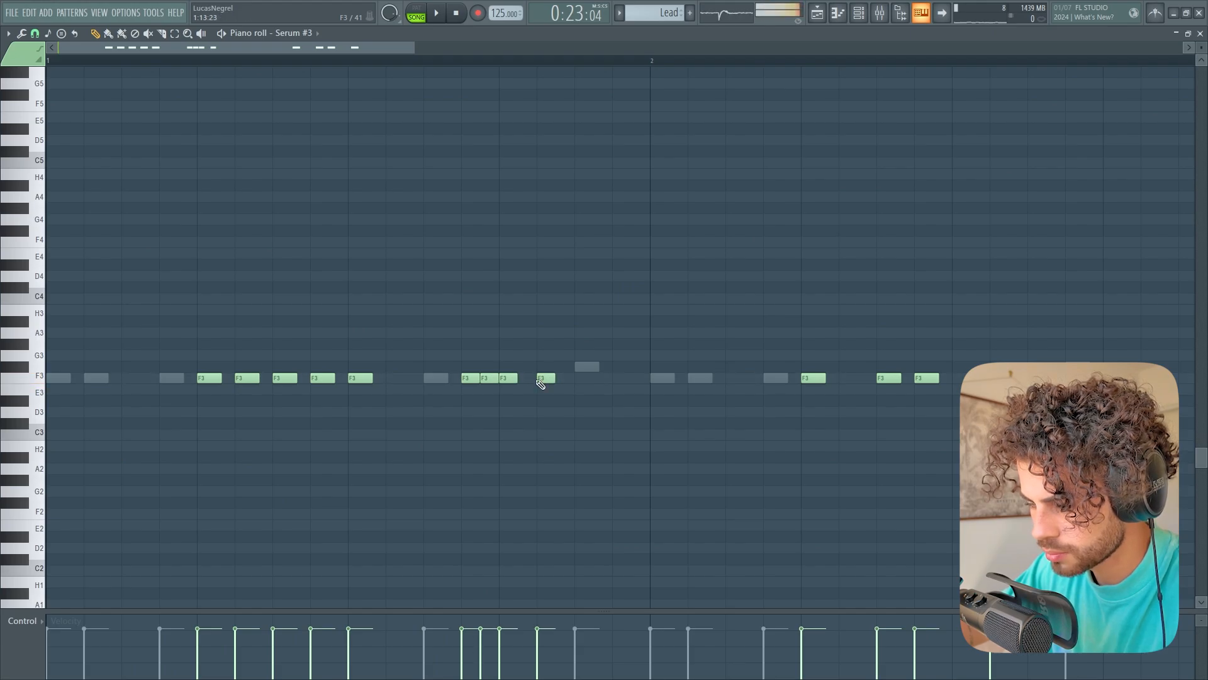
pyautogui.press('space')
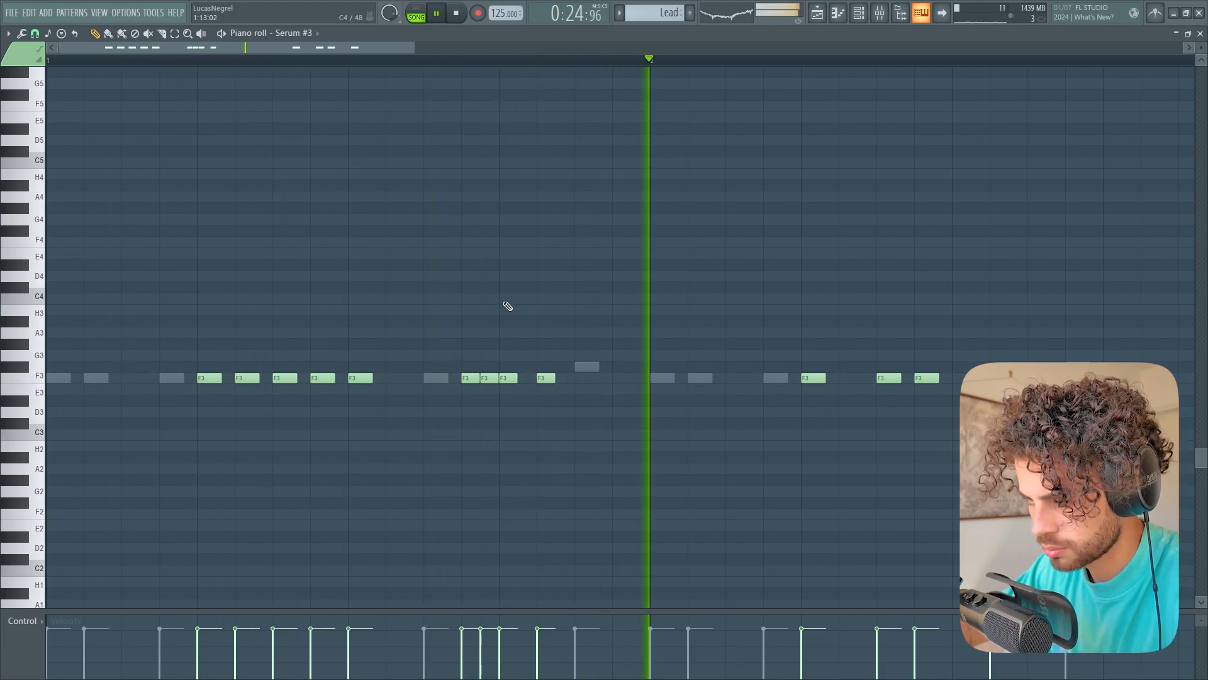
pyautogui.scroll(-2, 484, 60)
pyautogui.press('space')
pyautogui.scroll(-1, 483, 63)
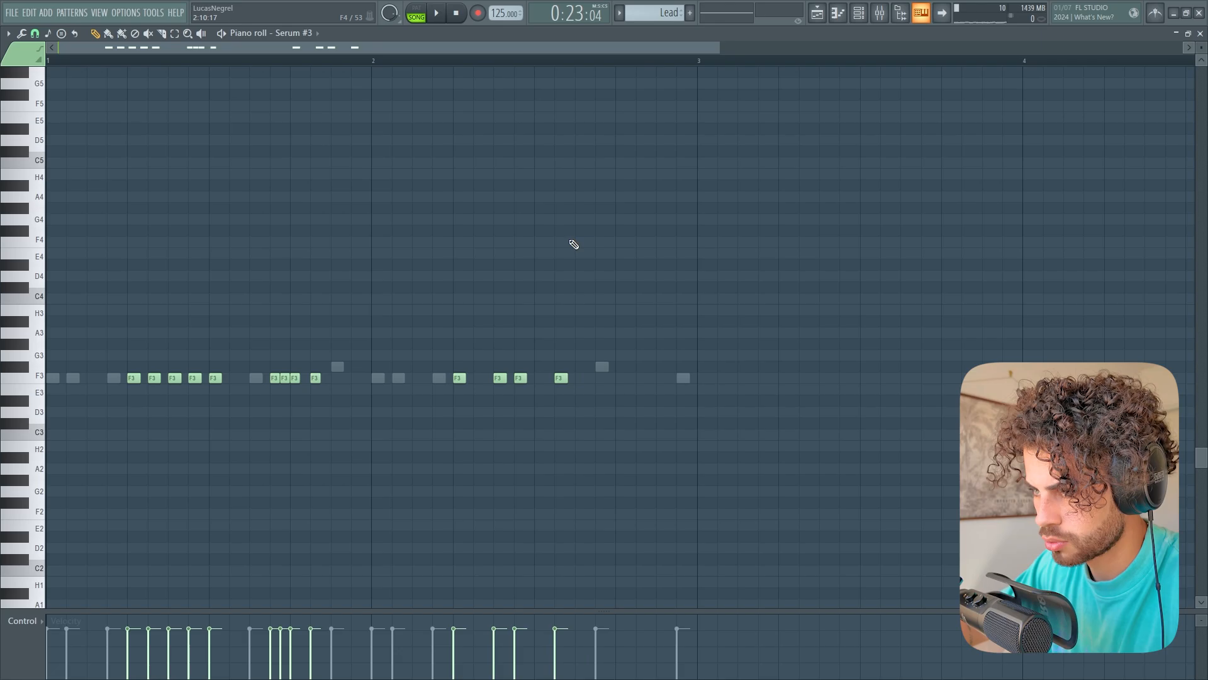
# Step: Delete the four Serum #3 F3 notes in bar 2
pyautogui.scroll(3, 585, 56)
pyautogui.rightClick(550, 378)
pyautogui.rightClick(355, 378)
pyautogui.rightClick(435, 377)
pyautogui.rightClick(473, 378)
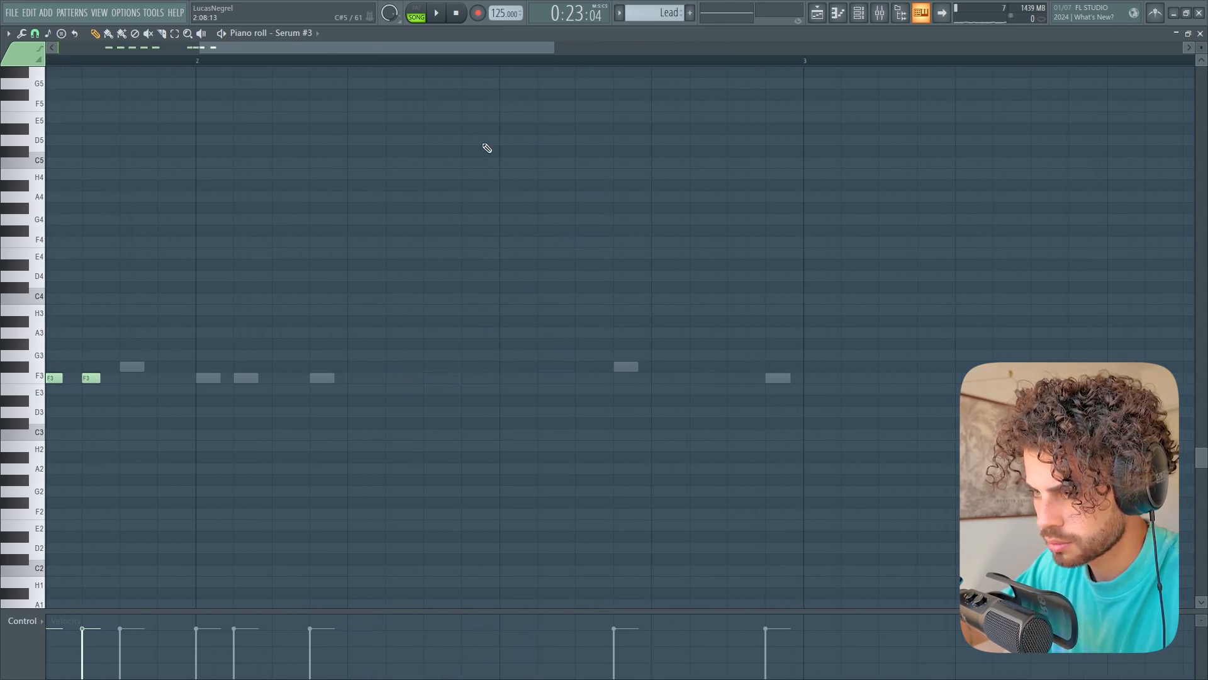
# Step: Listen to the rhythm and place short F3 notes on steps 4 and 7 of bar 3
pyautogui.scroll(-4, 477, 62)
pyautogui.scroll(-1, 479, 65)
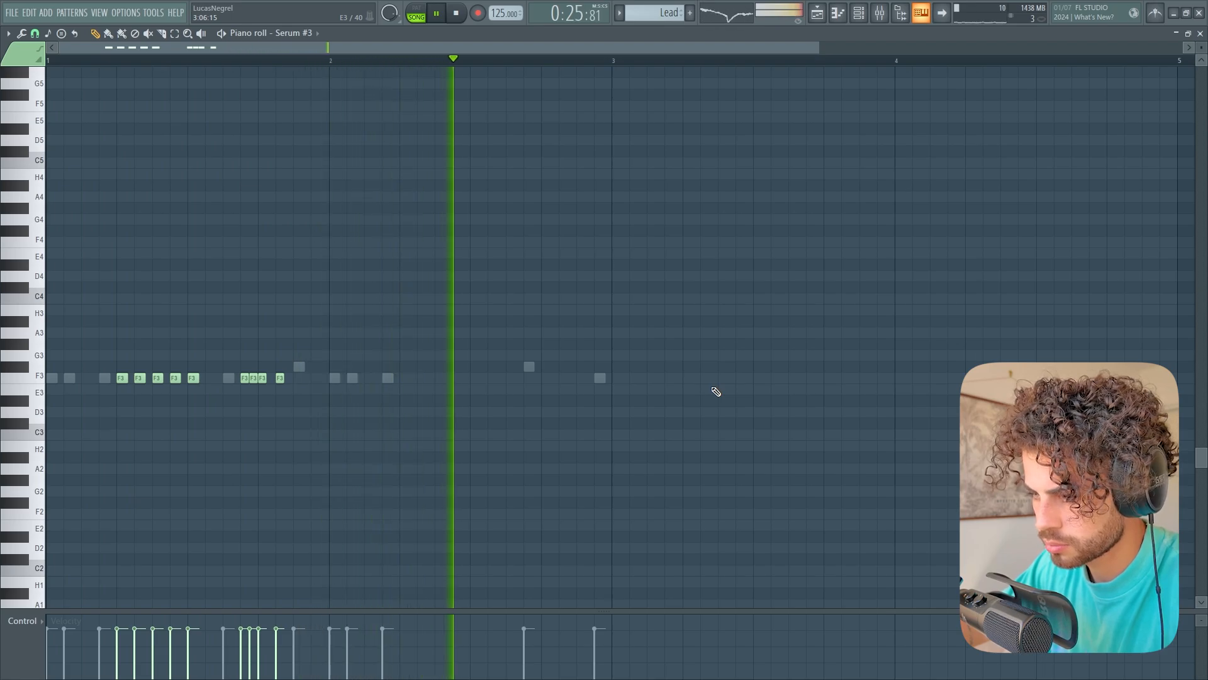
pyautogui.press('space')
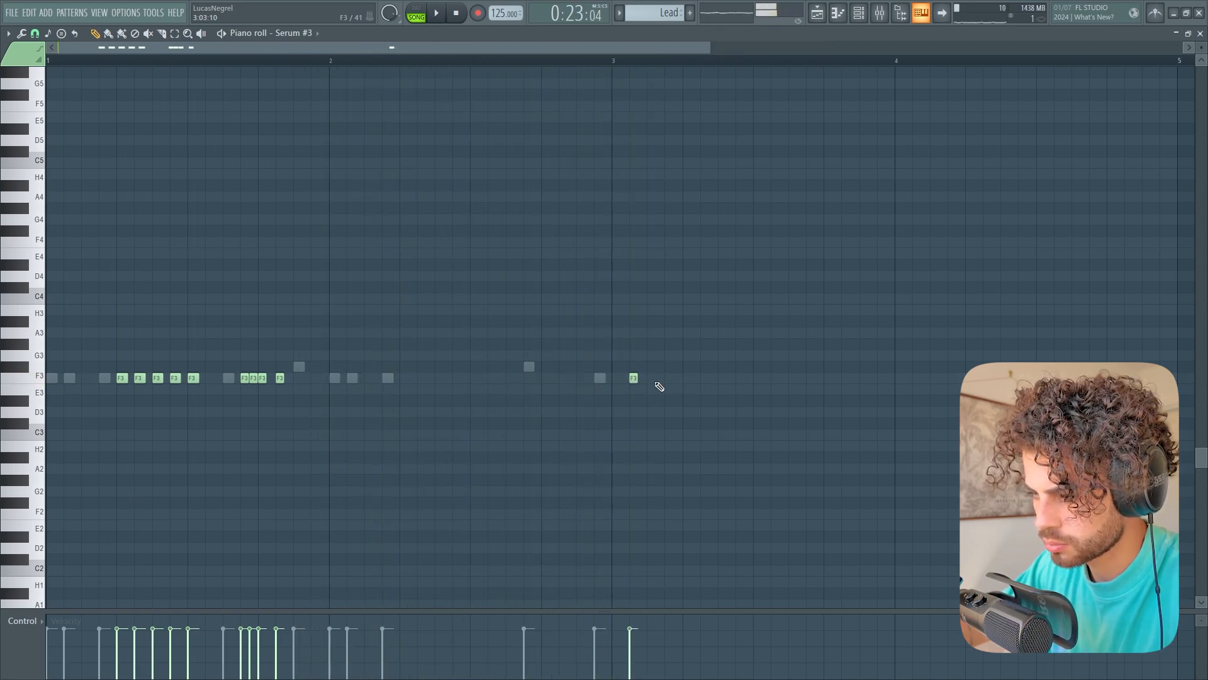
pyautogui.rightClick(634, 377)
pyautogui.press('space')
pyautogui.click(703, 377)
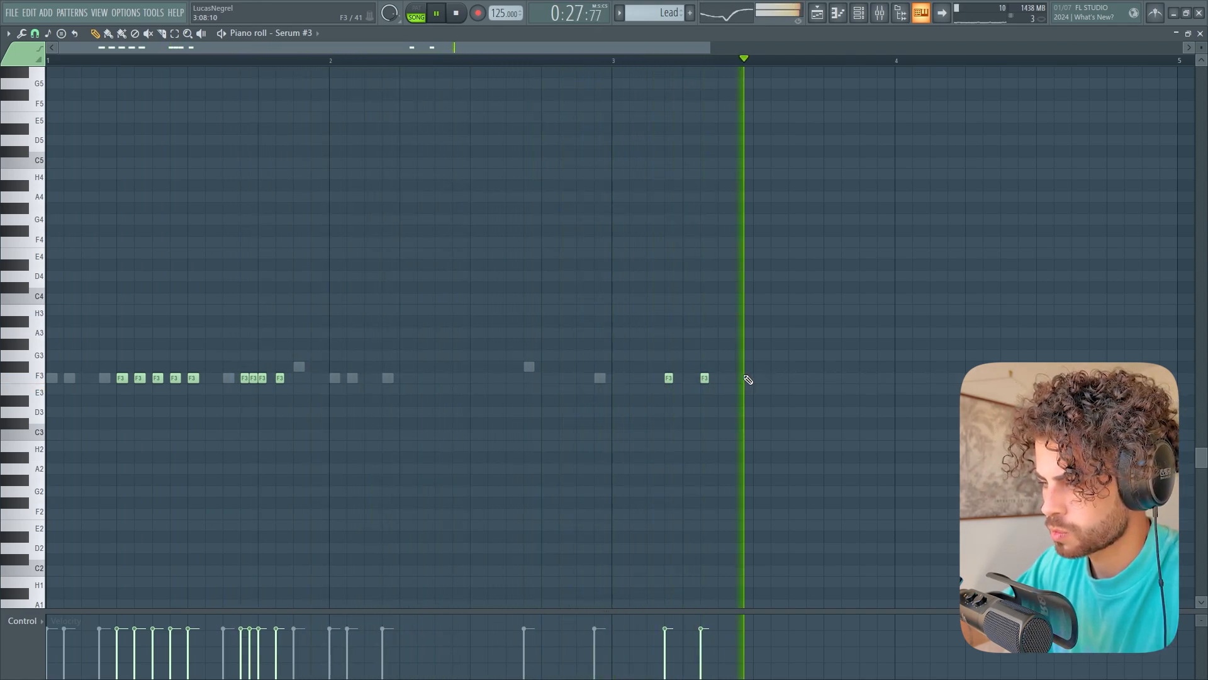
pyautogui.moveTo(705, 378); pyautogui.dragTo(718, 377)
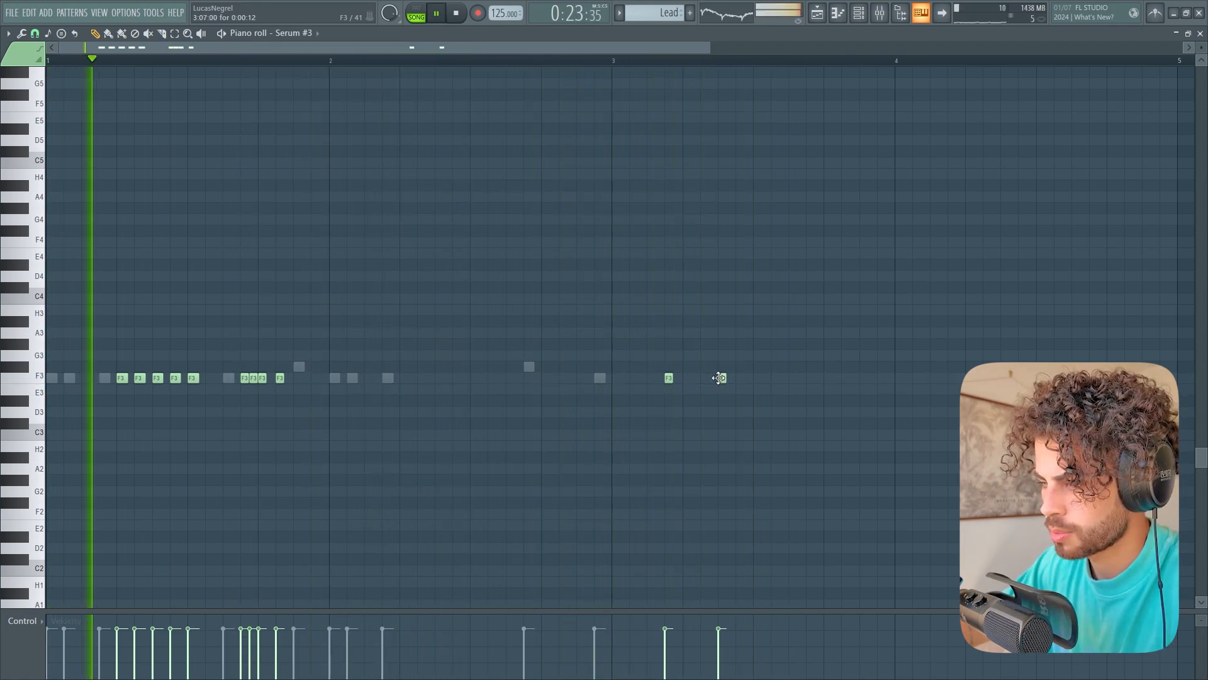
# Step: Add short F3 notes on steps 11, 12 and 15 of bar 3, repeat the bar's rhythm in bar 4 and listen
pyautogui.click(791, 377)
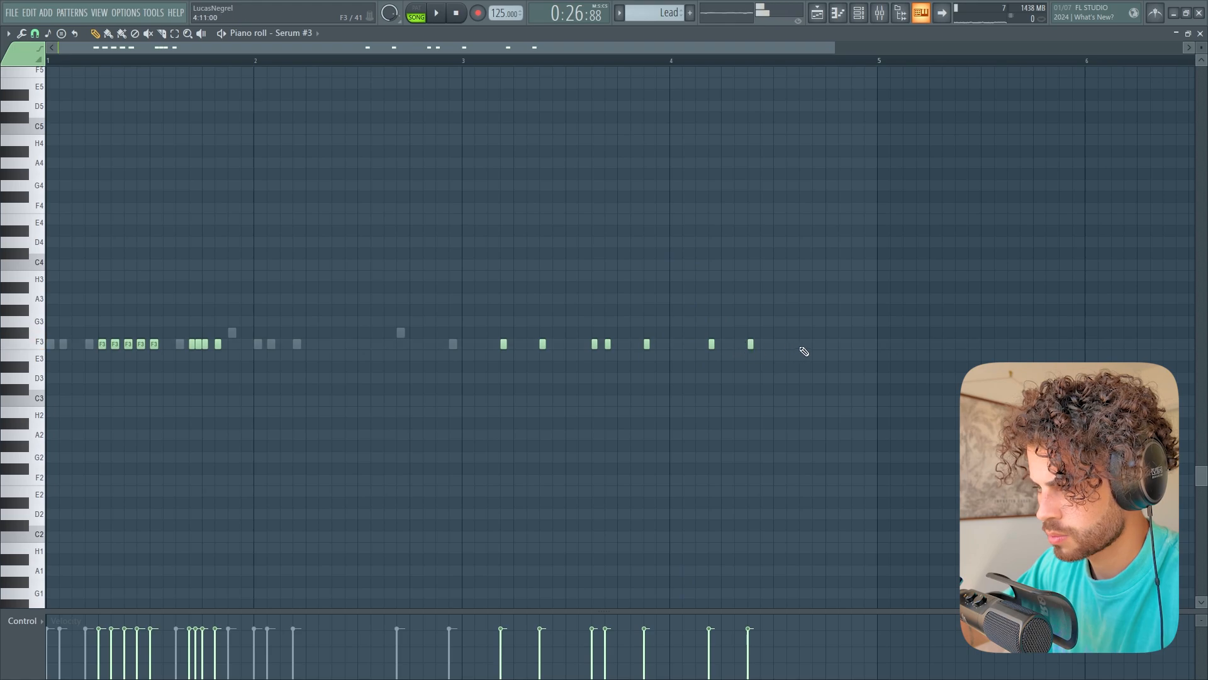
pyautogui.click(851, 347)
pyautogui.press('space')
pyautogui.scroll(2, 790, 394)
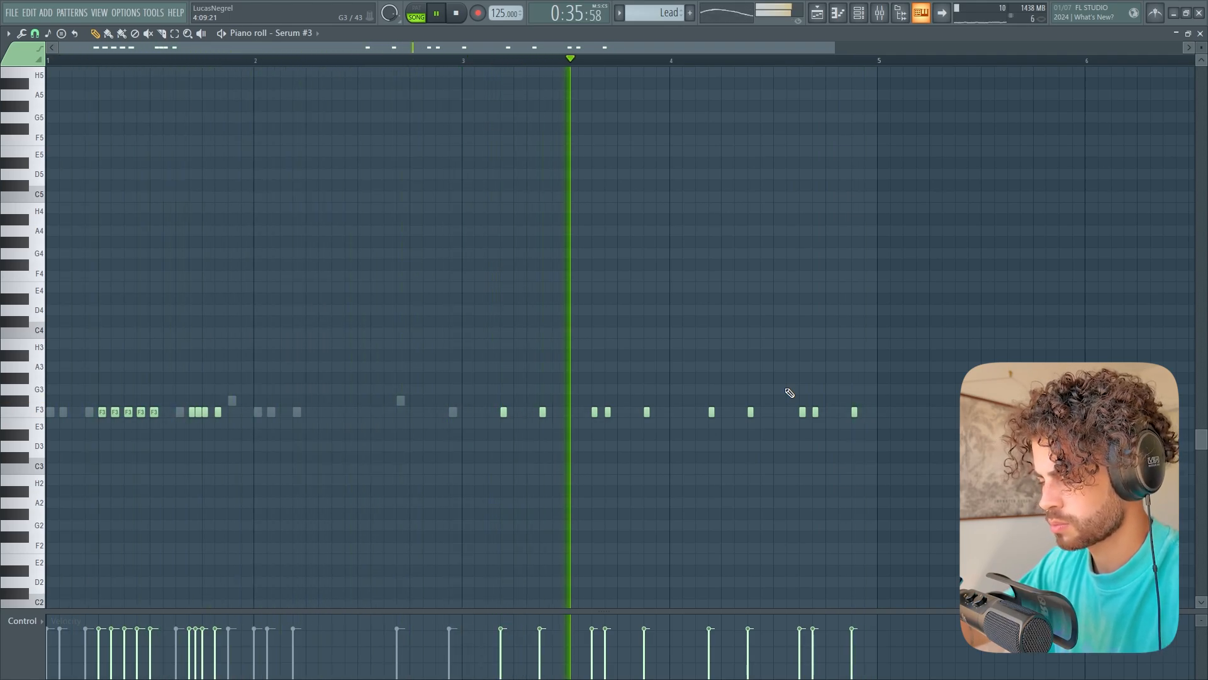
pyautogui.press('space')
# Step: Clone the Serum #3 channel together with its notes
pyautogui.scroll(-3, 524, 586)
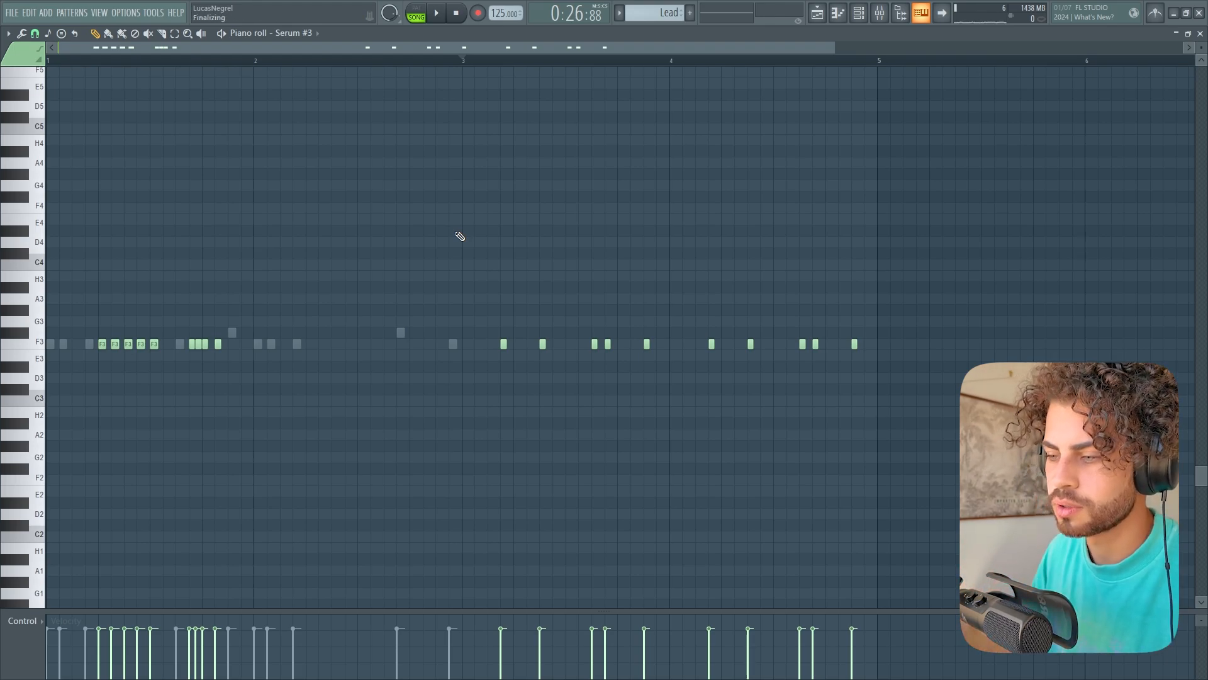
pyautogui.scroll(2, 298, 80)
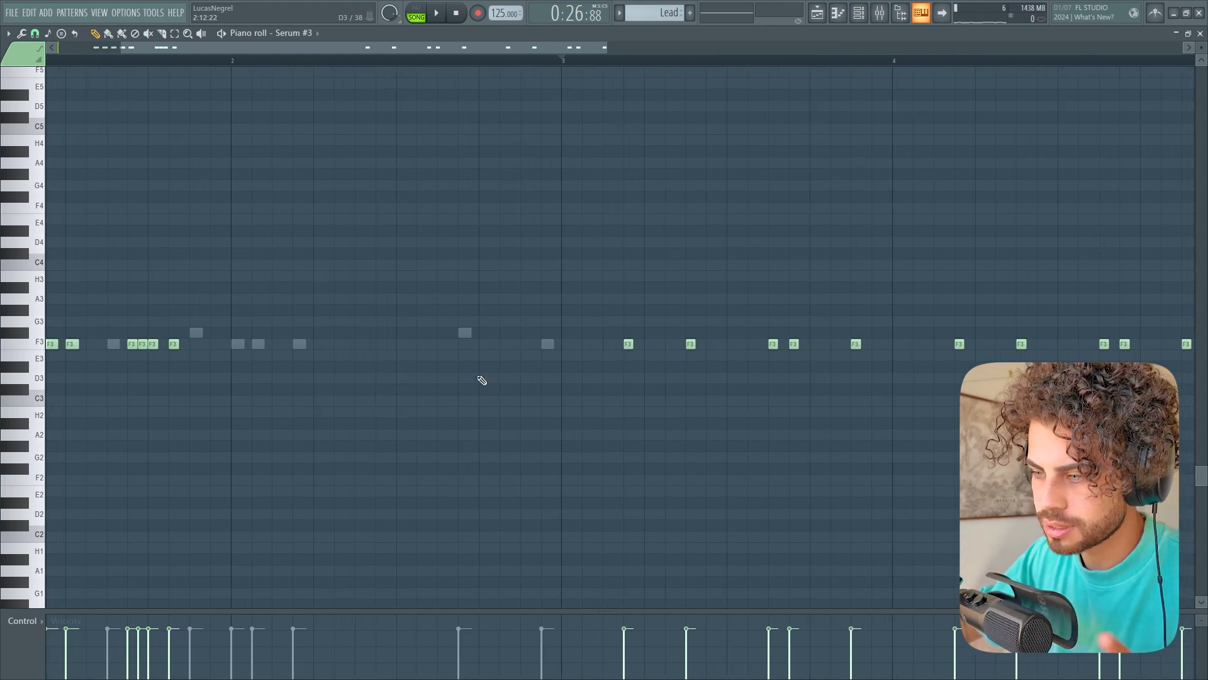
pyautogui.scroll(-3, 281, 73)
pyautogui.scroll(-2, 281, 68)
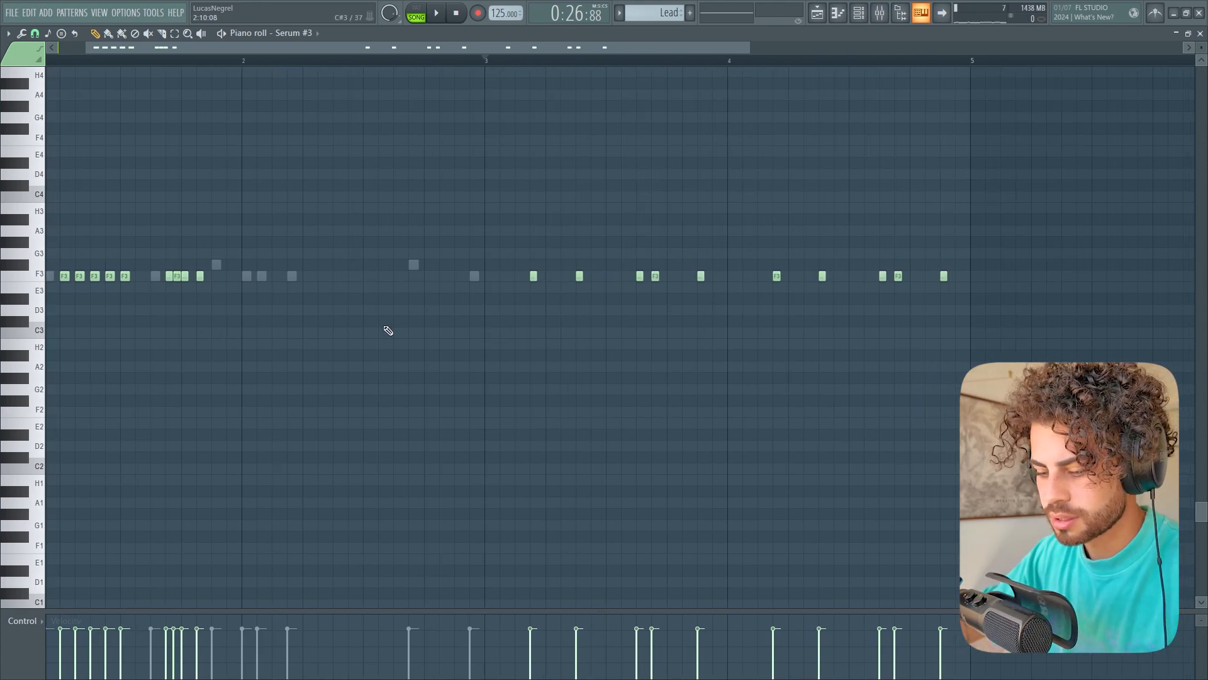
pyautogui.click(859, 19)
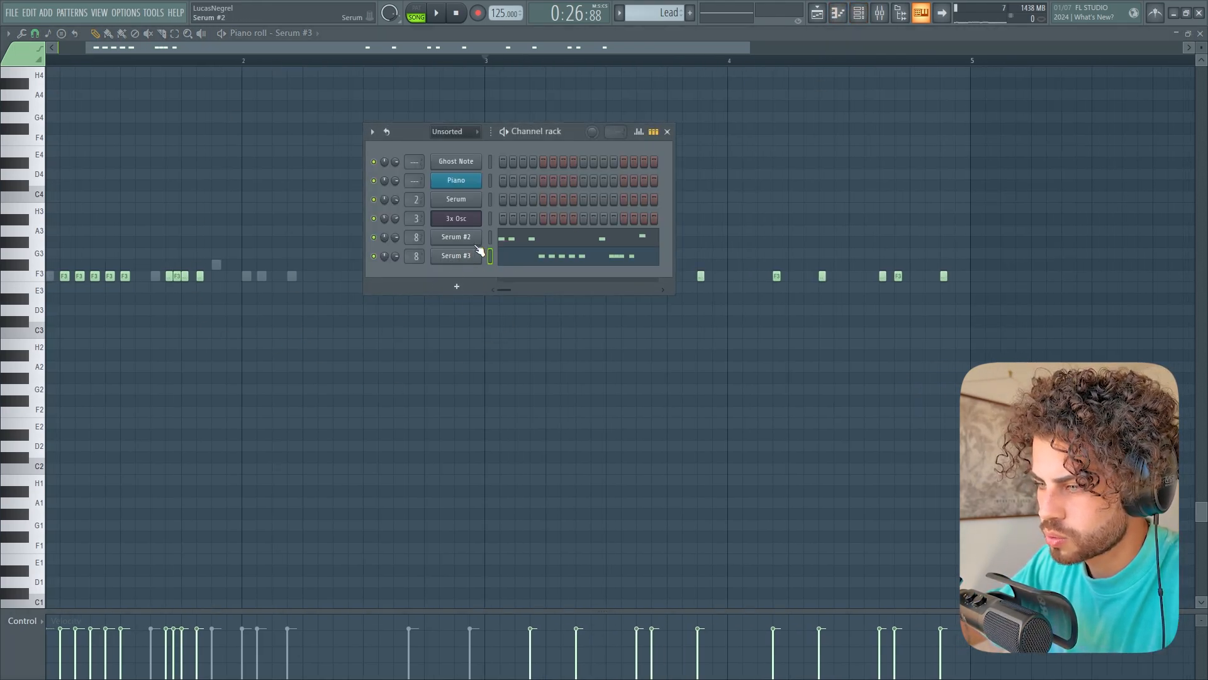
pyautogui.rightClick(470, 256)
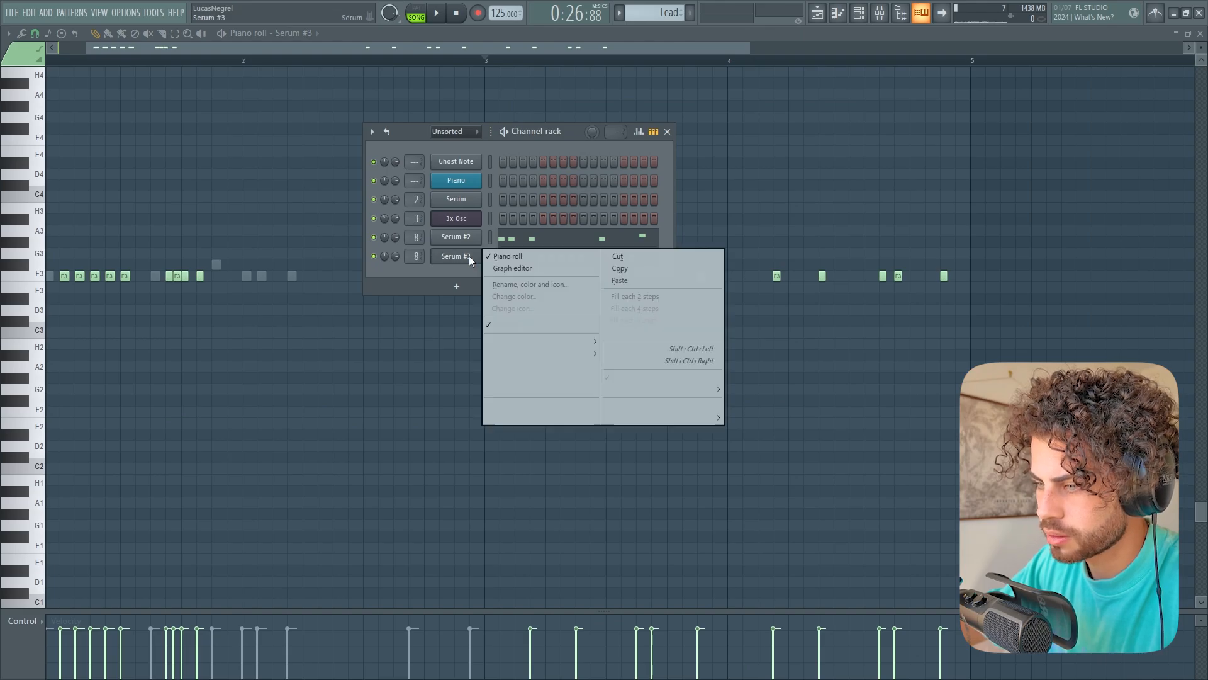
pyautogui.click(543, 373)
# Step: Transpose the cloned Serum's notes up one octave to F4 and set its channel volume to 56%
pyautogui.scroll(-1, 290, 64)
pyautogui.scroll(3, 229, 162)
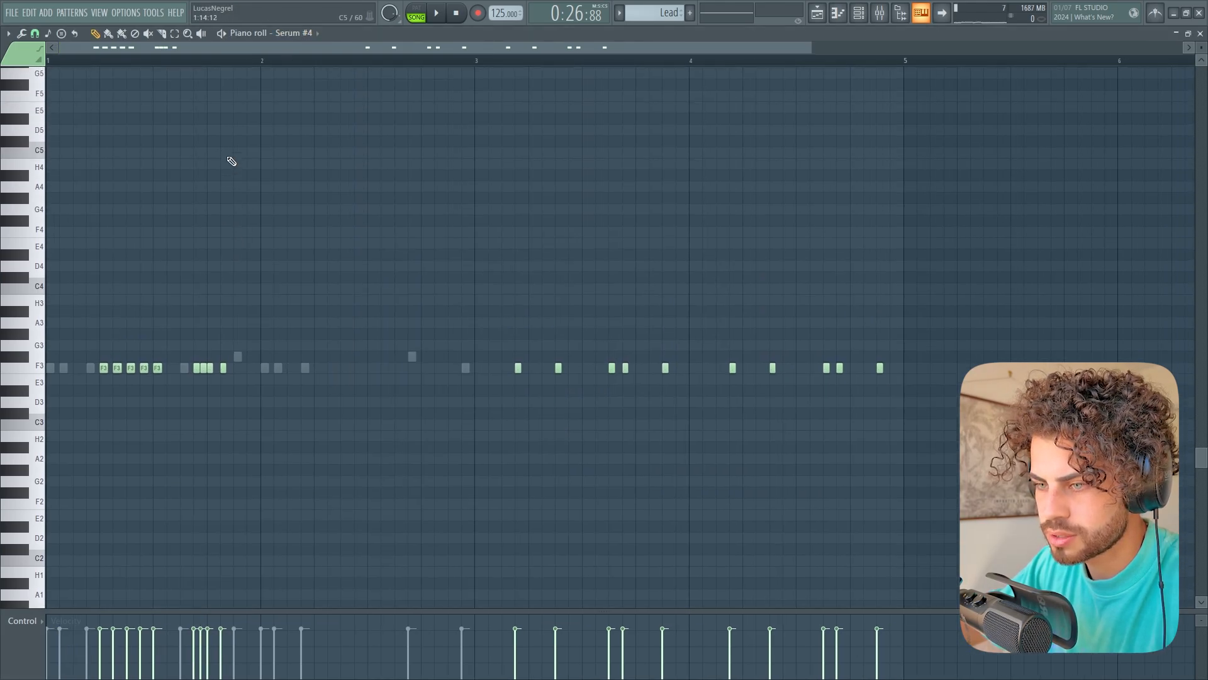
pyautogui.scroll(-2, 275, 296)
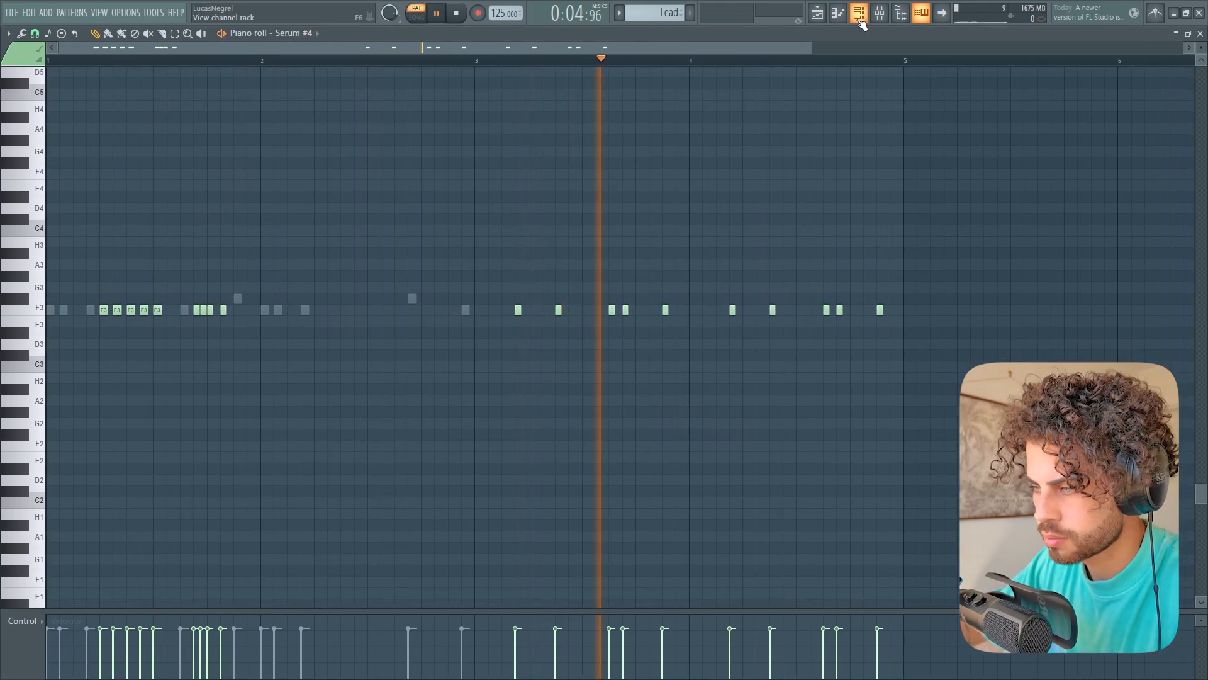
pyautogui.click(859, 18)
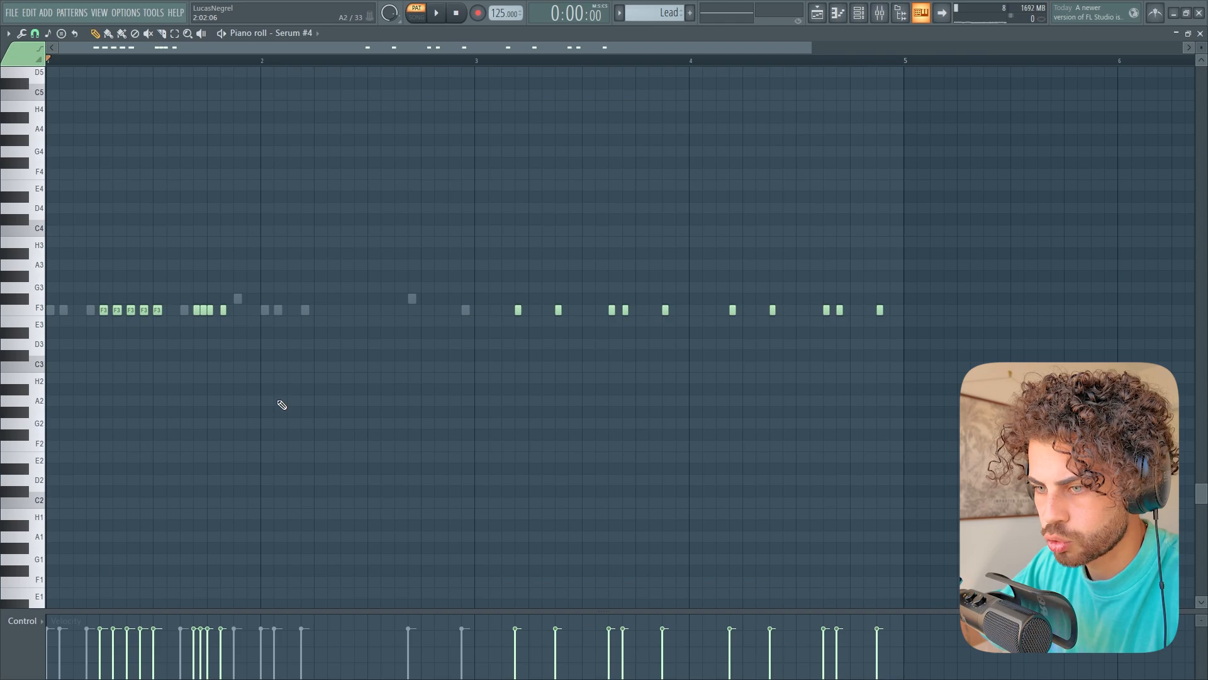
pyautogui.scroll(2, 280, 415)
pyautogui.hotkey('ctrl', 'Up')
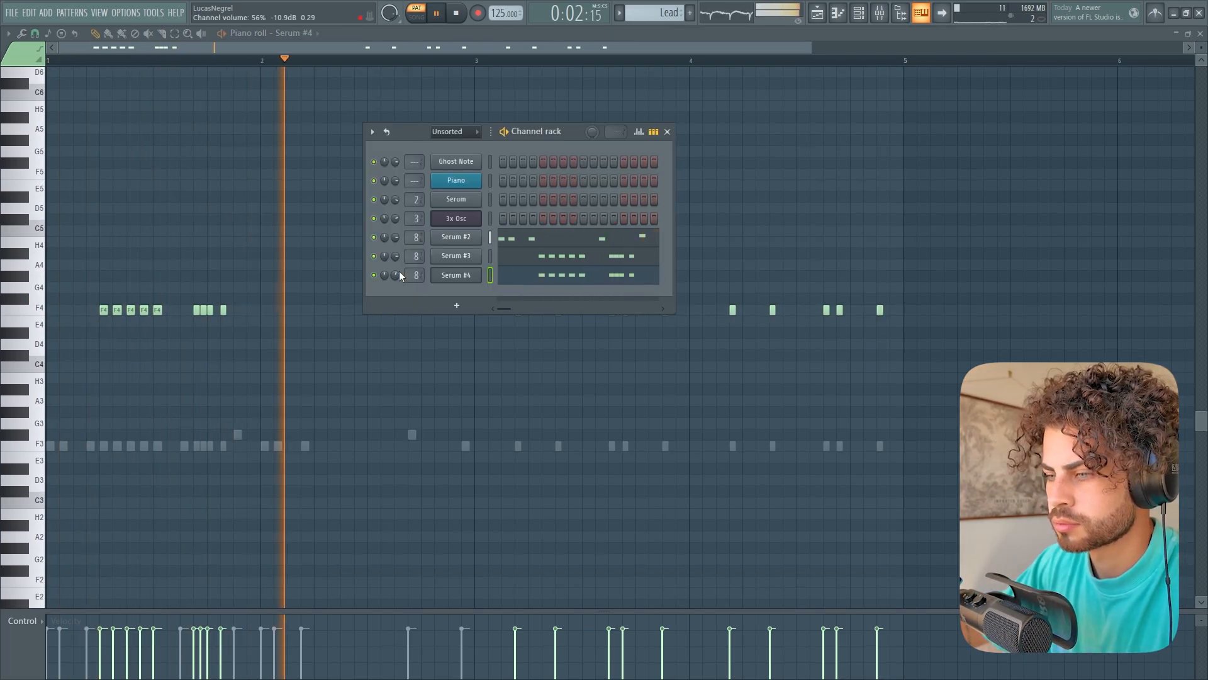
pyautogui.press('F6')
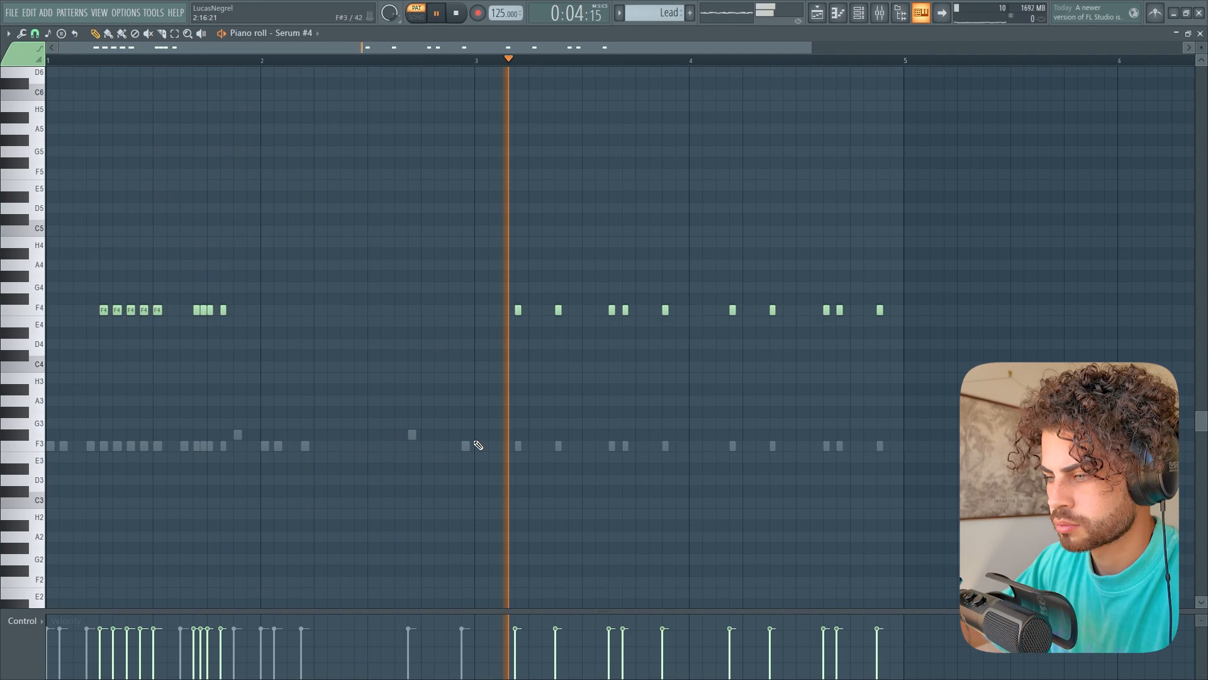
# Step: Stop playback and add another Serum channel with a long F4 note starting on step 11 of bar 2
pyautogui.press('space')
pyautogui.press('super')
pyautogui.moveTo(484, 674)
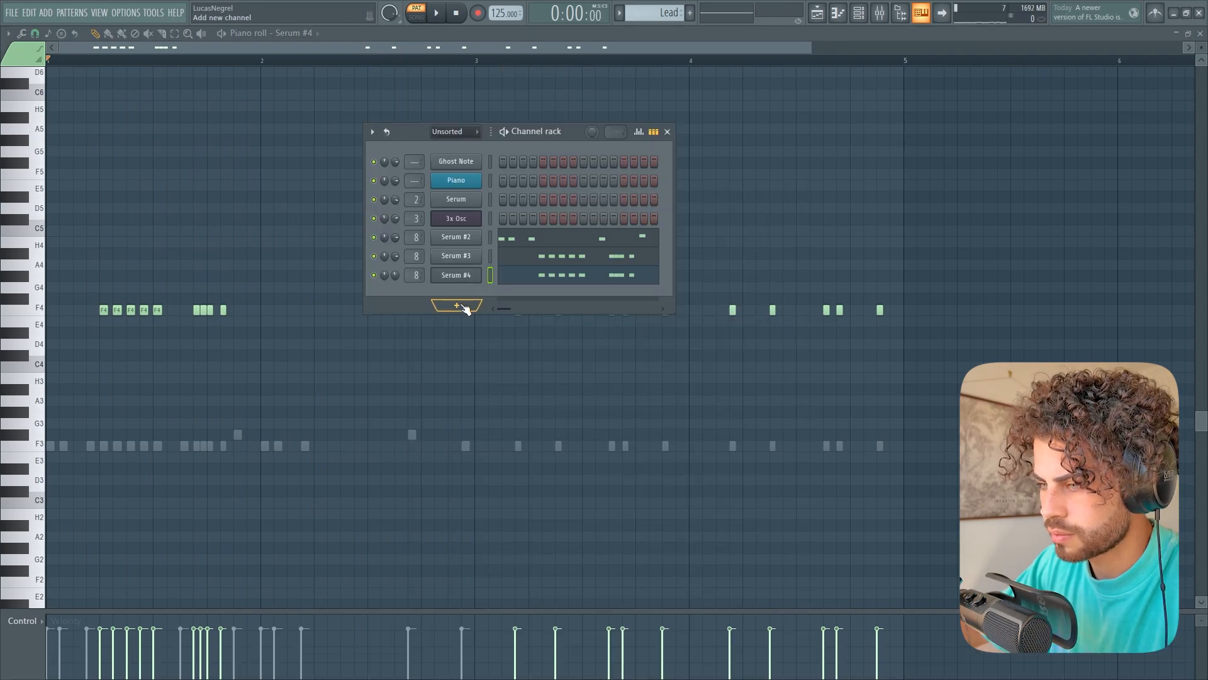
pyautogui.click(459, 305)
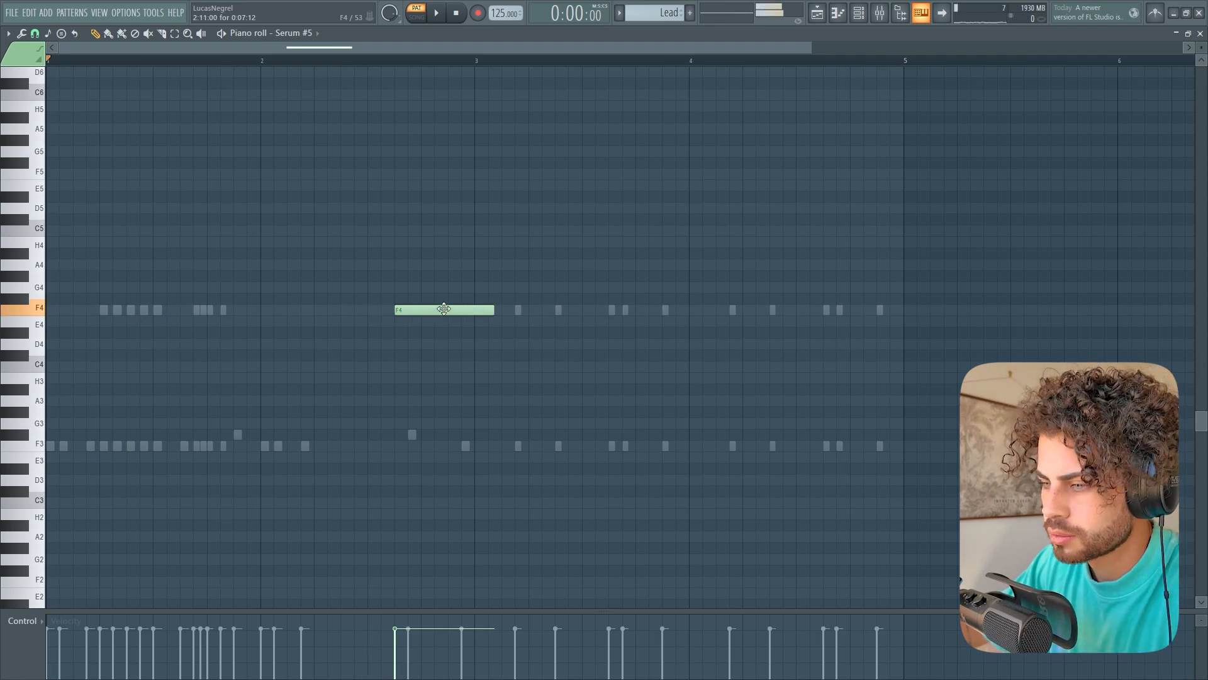
# Step: Shorten the F4 note so it runs from step 14 of bar 2 to just after bar 3 begins, and listen
pyautogui.press('space')
pyautogui.moveTo(506, 310); pyautogui.dragTo(480, 310)
pyautogui.press('space')
pyautogui.press('space')
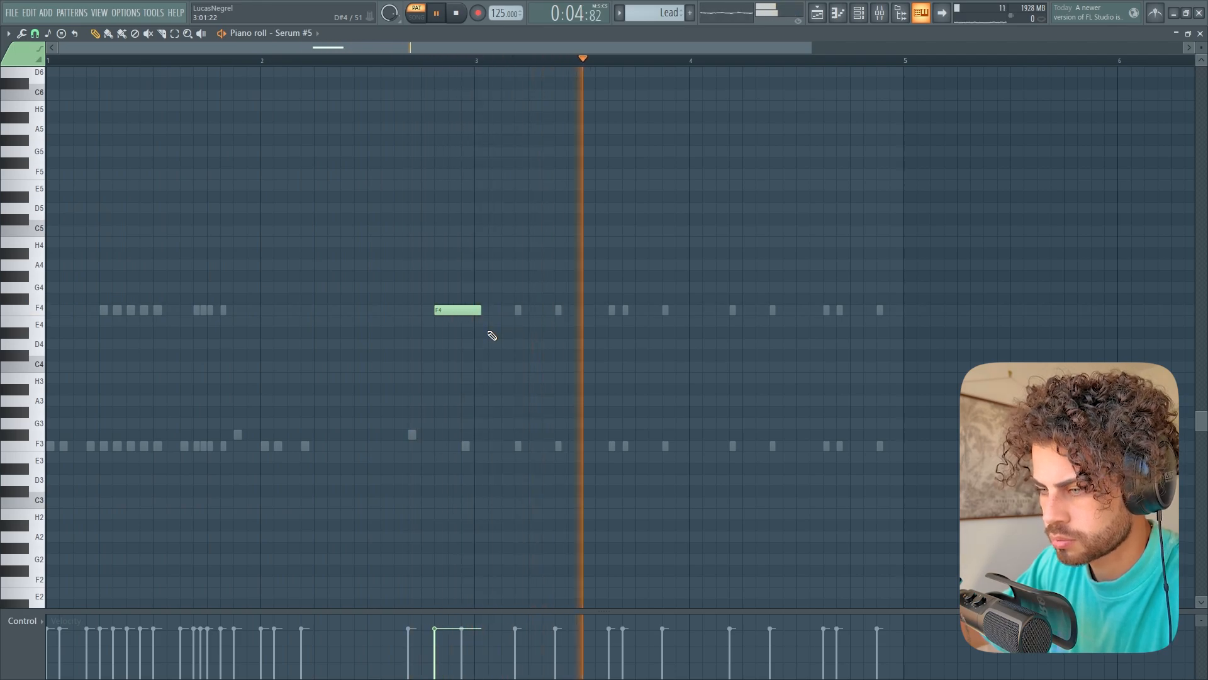
pyautogui.scroll(-1, 492, 336)
pyautogui.scroll(-1, 492, 335)
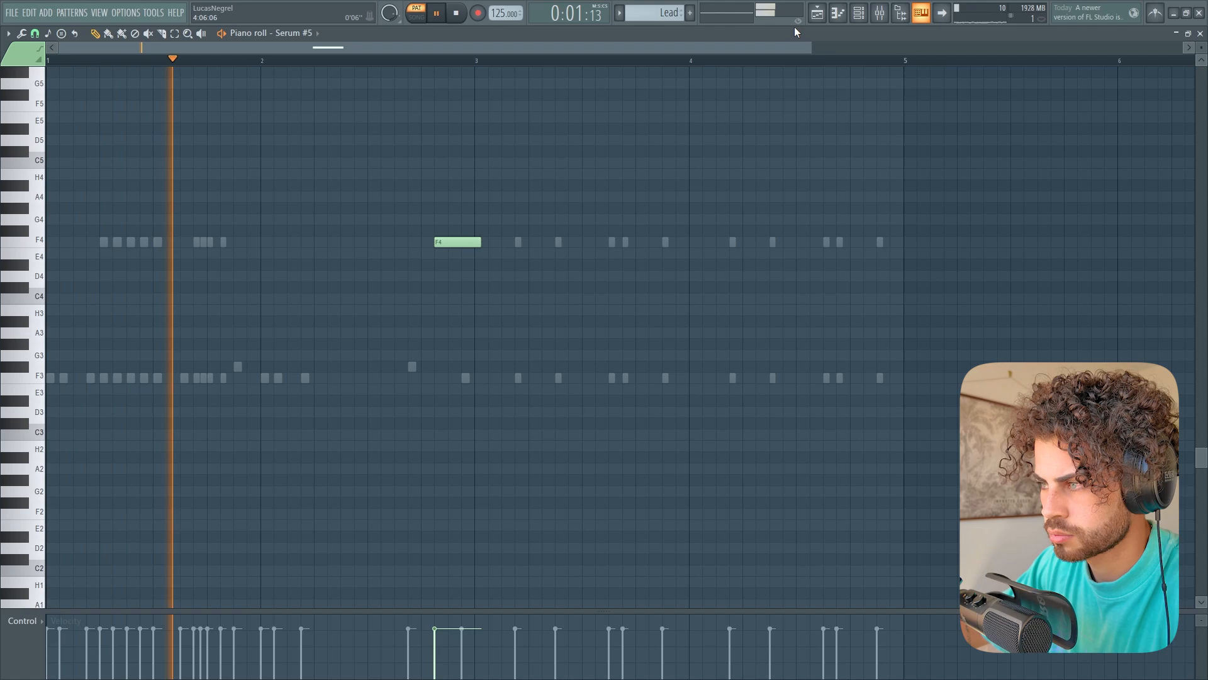
# Step: Set the Serum #4 channel volume to 34% and listen to the pattern
pyautogui.click(859, 13)
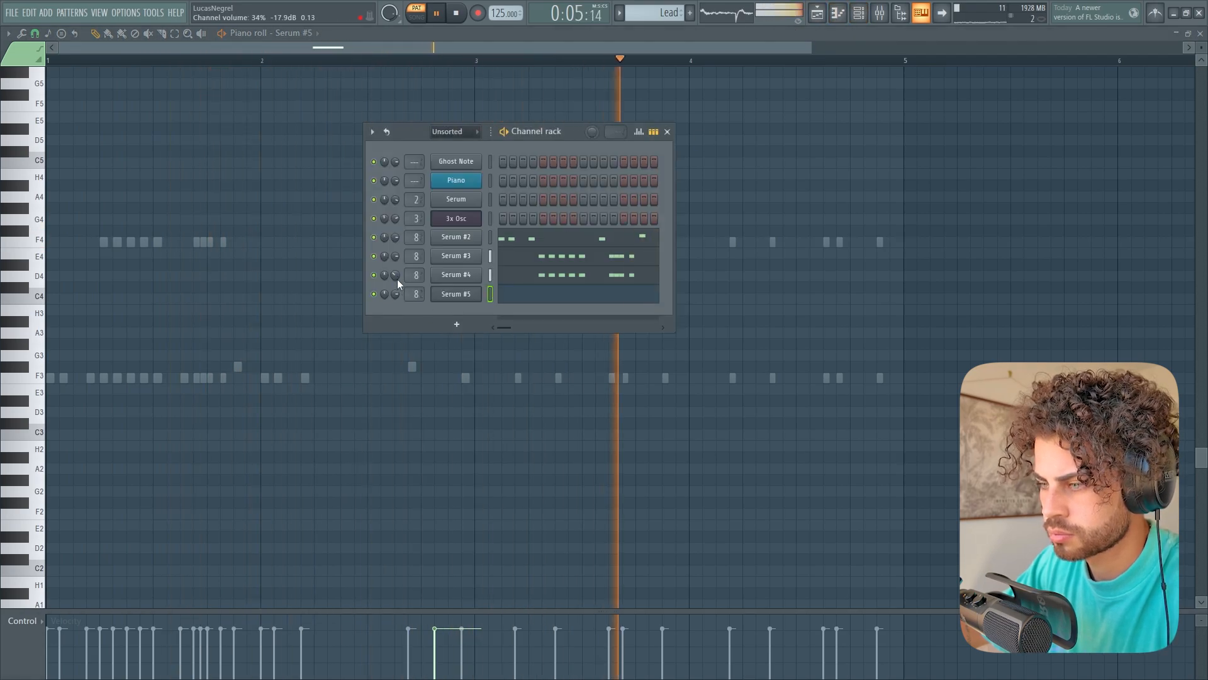
pyautogui.rightClick(368, 406)
pyautogui.scroll(2, 368, 406)
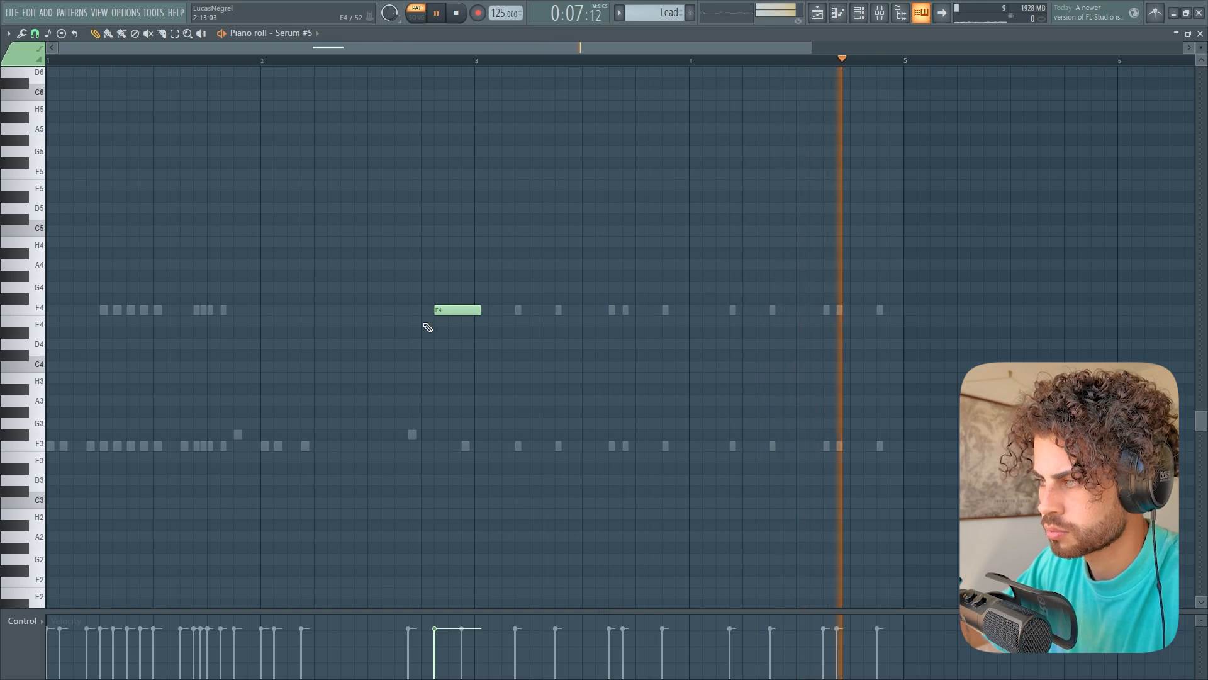
pyautogui.press('space')
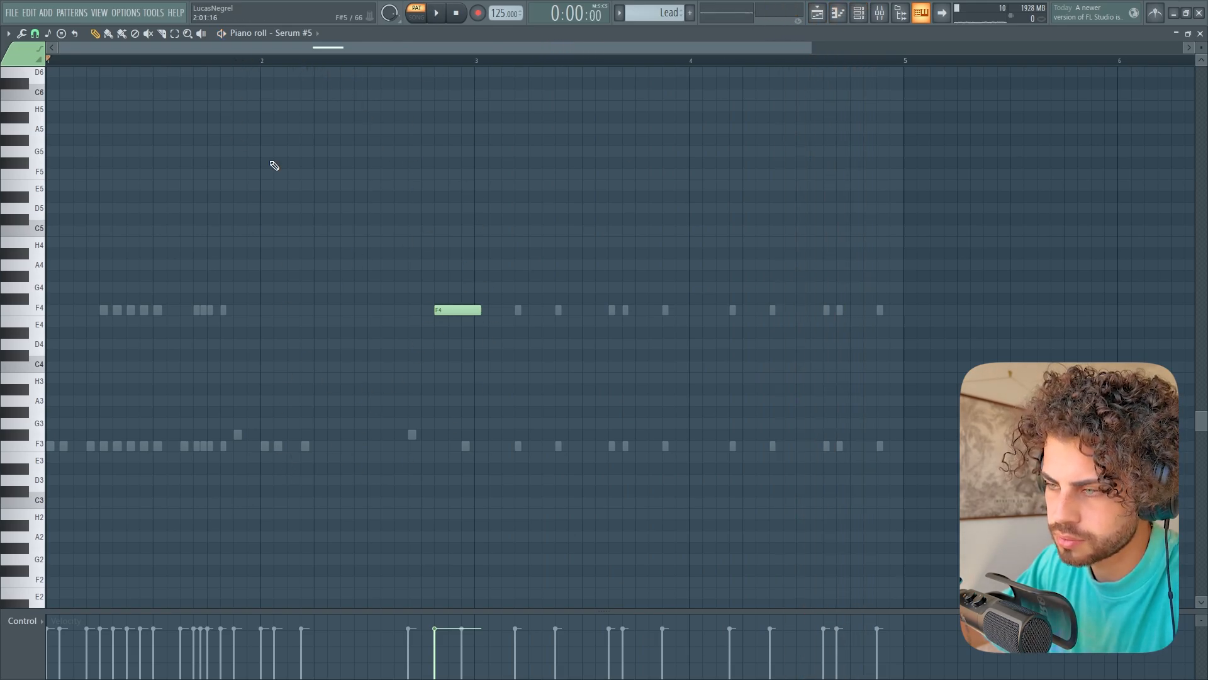
# Step: In the playlist, extend the bass, sub, kick, clap and hat clips through bar 28, copy the vocal to bar 21, and clear the kick from bar 20
pyautogui.press('F6')
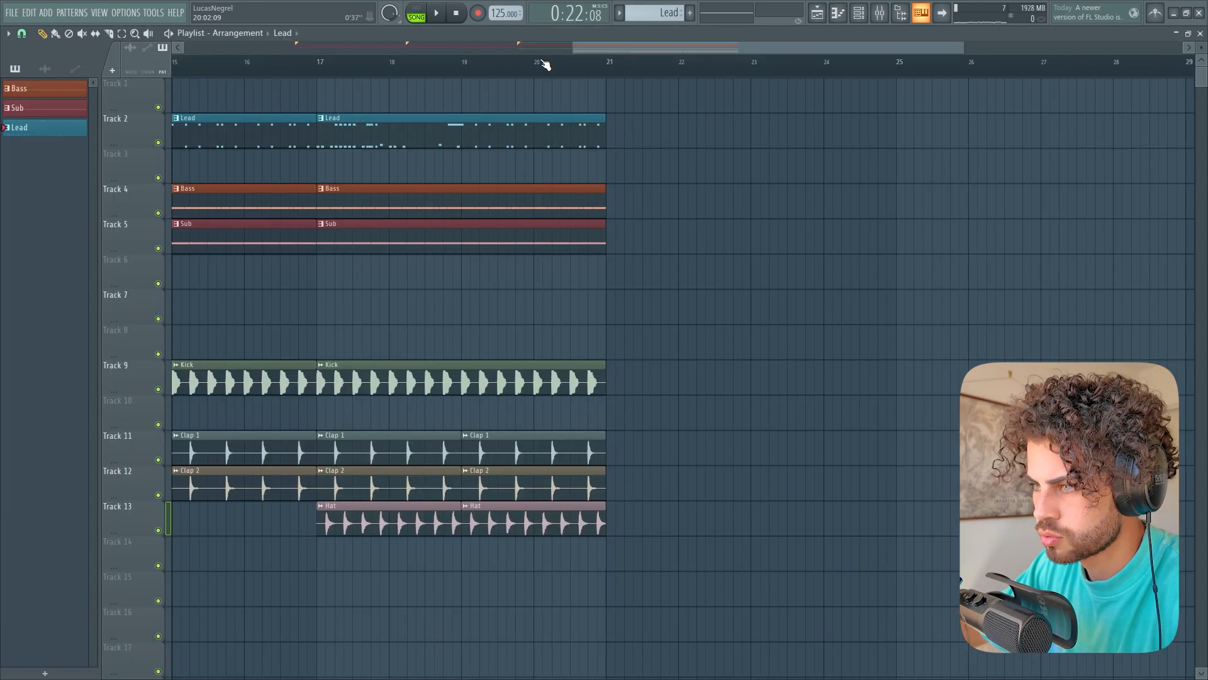
pyautogui.moveTo(599, 40); pyautogui.dragTo(641, 54)
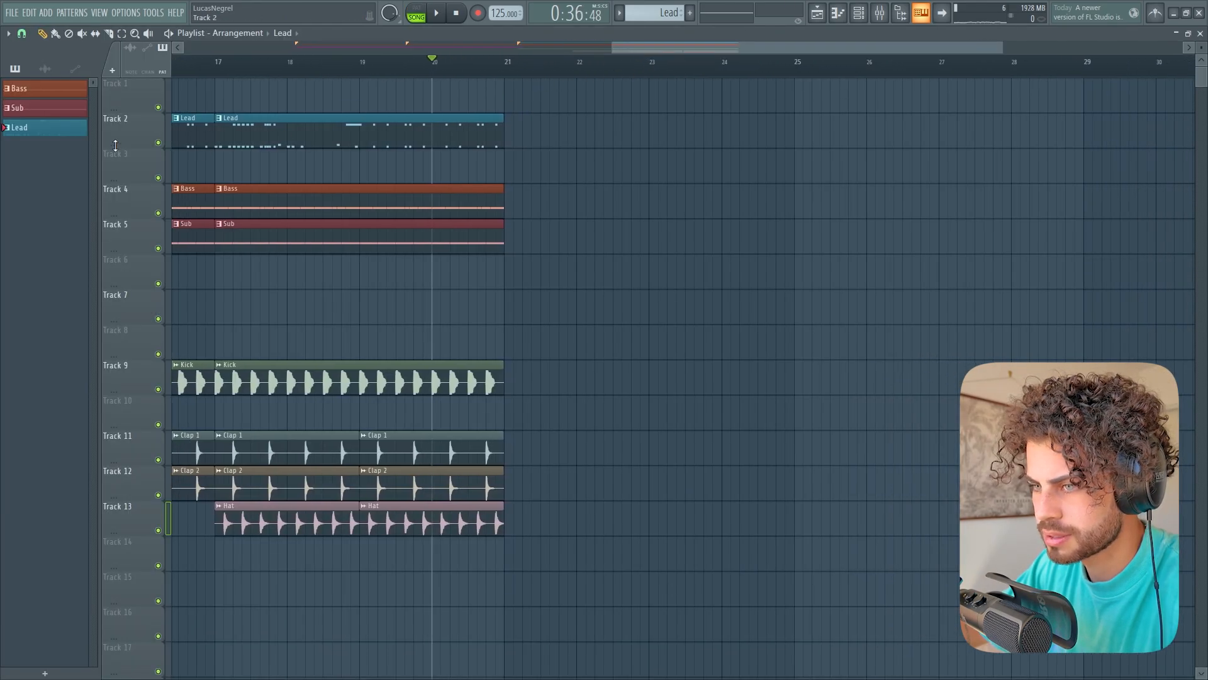
pyautogui.click(158, 143)
pyautogui.scroll(-5, 438, 65)
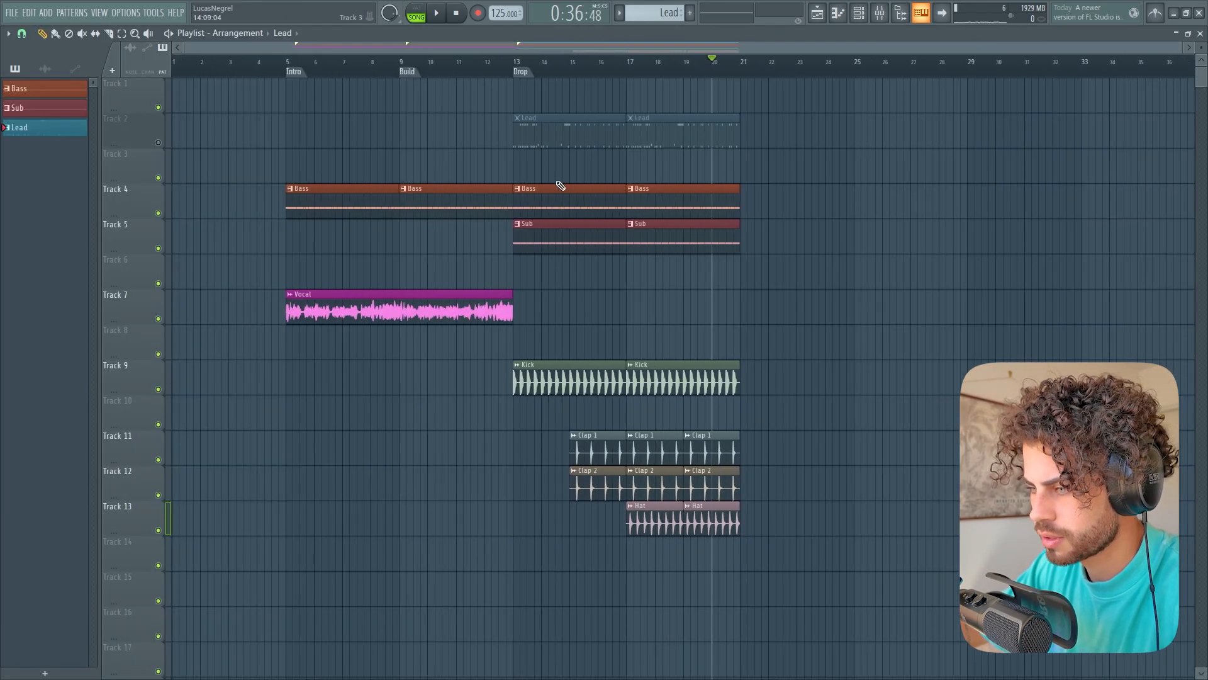
pyautogui.moveTo(548, 167); pyautogui.dragTo(654, 276)
pyautogui.moveTo(777, 586); pyautogui.dragTo(649, 149)
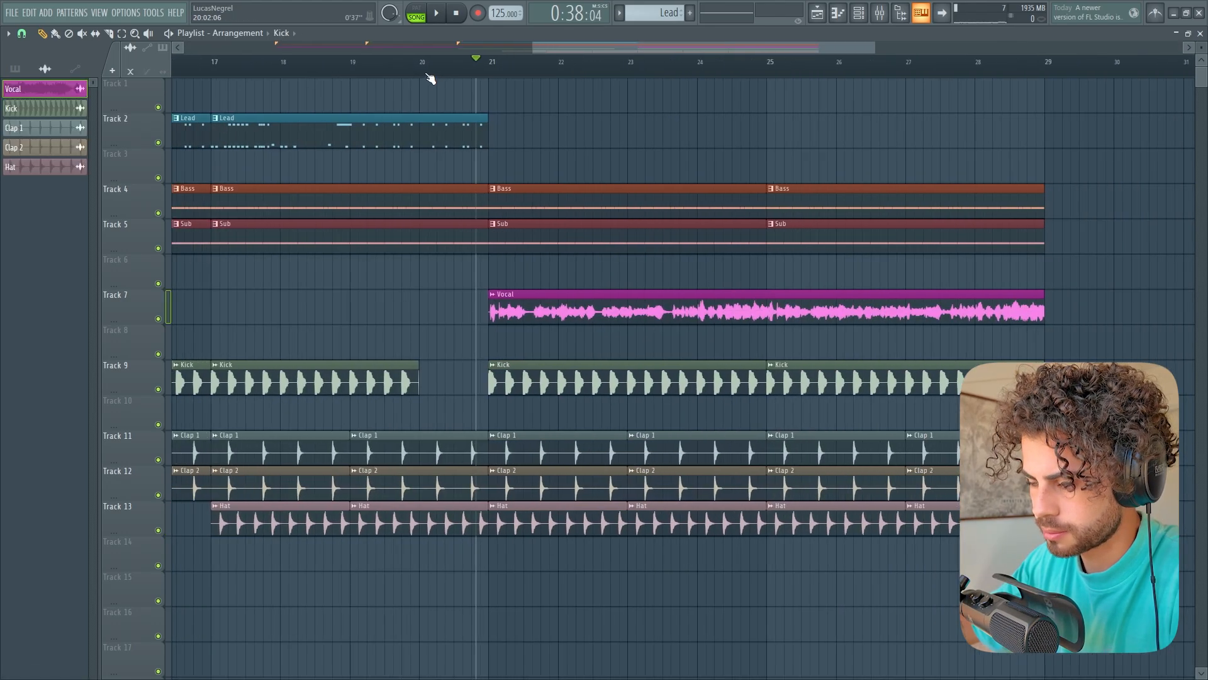
# Step: Place the Crash FX 01 sample on Track 15 from bar 20 and listen to it with the bass and drums
pyautogui.click(423, 62)
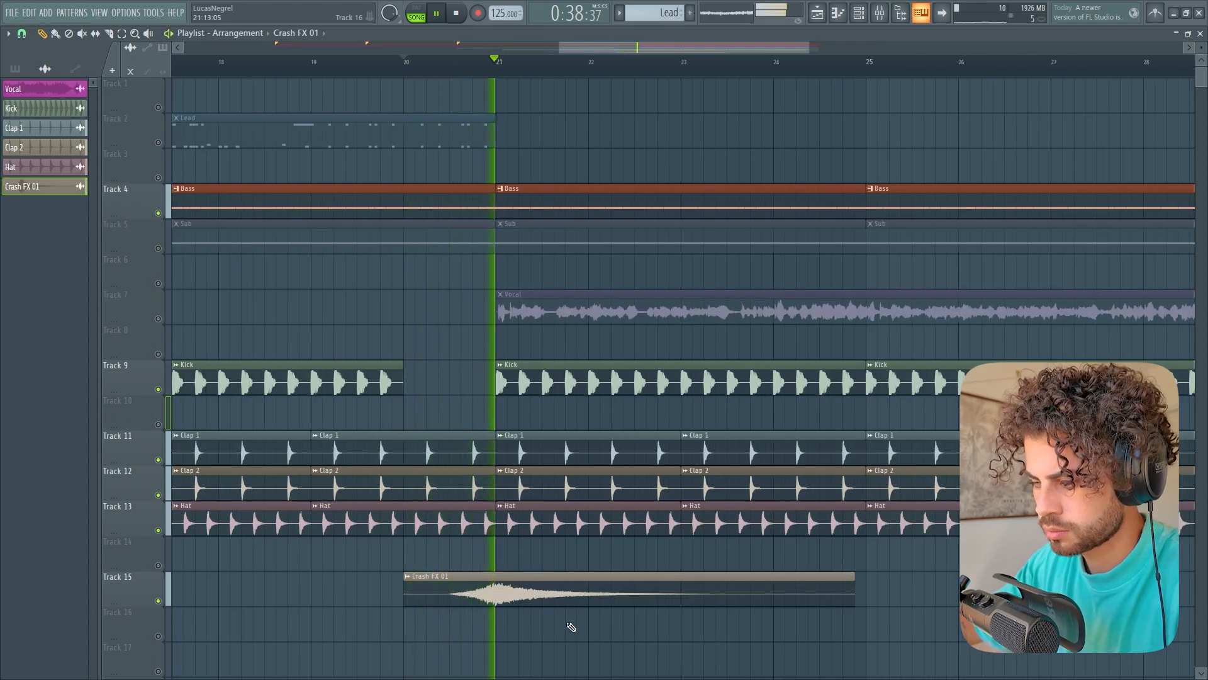
pyautogui.scroll(-3, 569, 626)
pyautogui.scroll(3, 570, 626)
pyautogui.press('space')
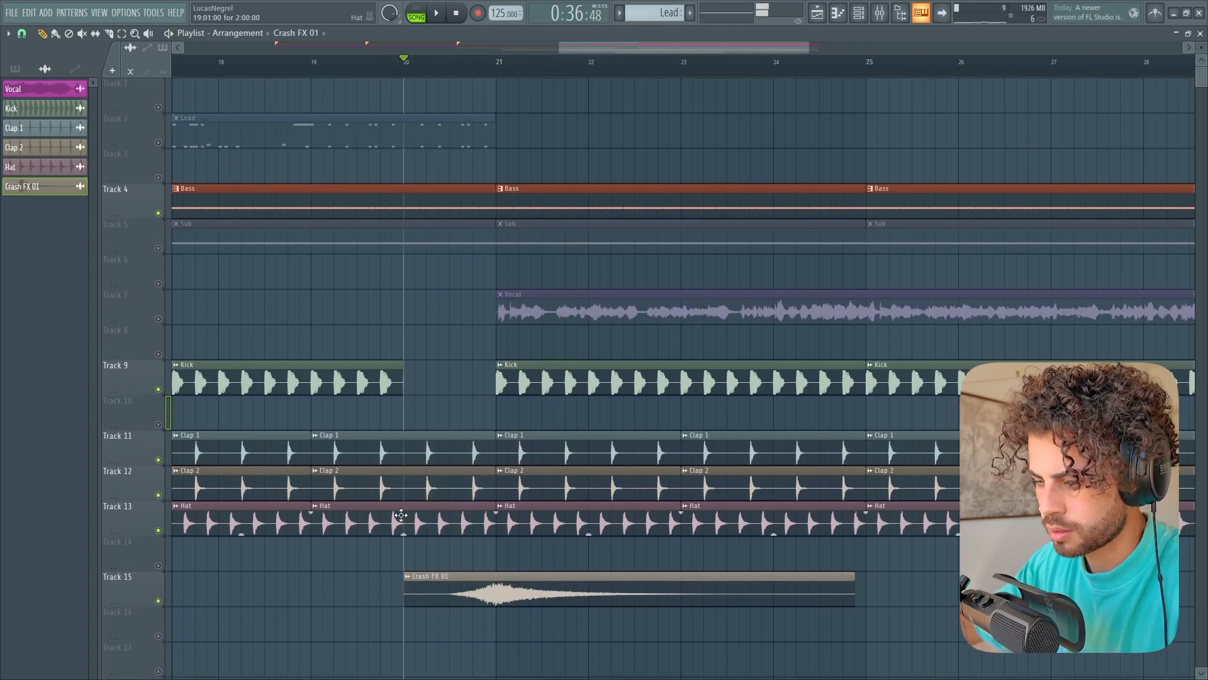
# Step: Copy the Clap 1 and Clap 2 clips at bar 19 to Tracks 17 and 18, and restore playback of all tracks
pyautogui.scroll(-2, 491, 535)
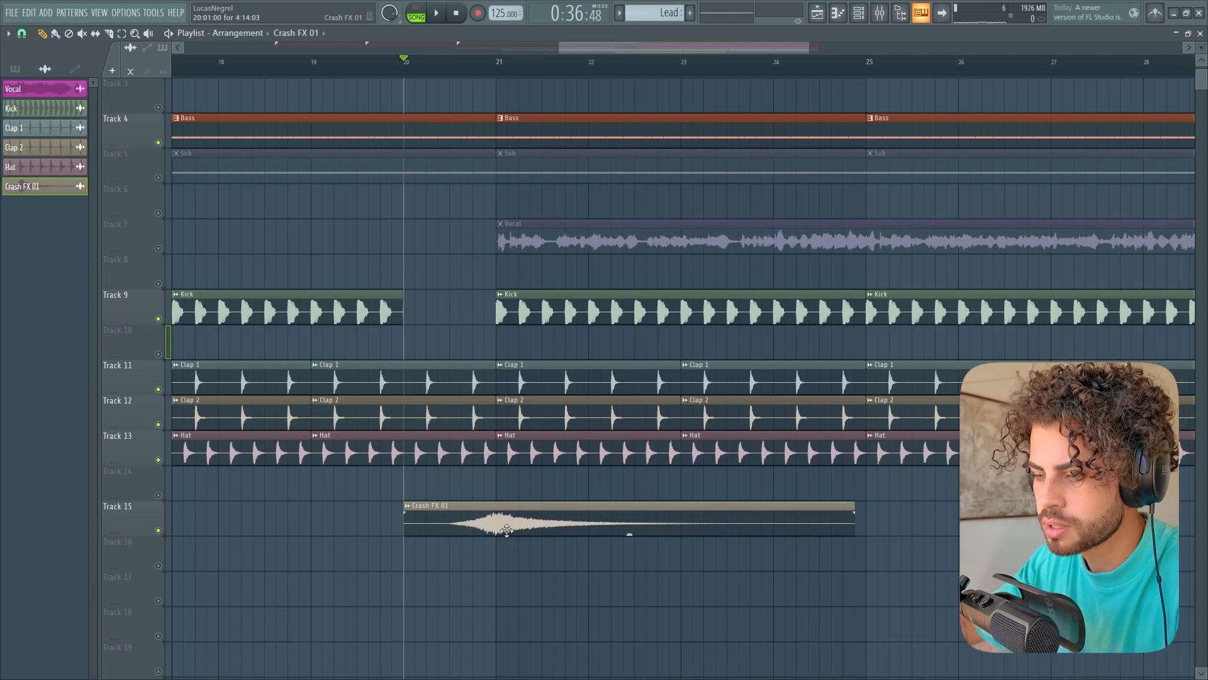
pyautogui.moveTo(396, 372); pyautogui.dragTo(350, 611)
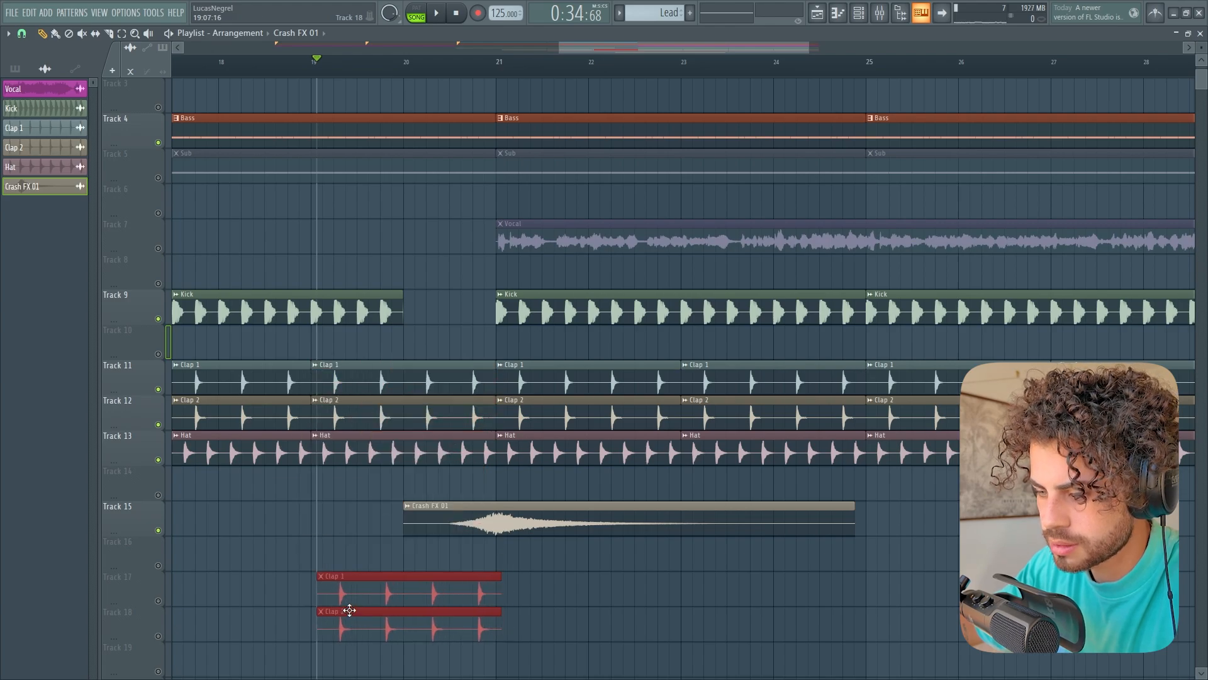
pyautogui.rightClick(159, 601)
pyautogui.rightClick(159, 600)
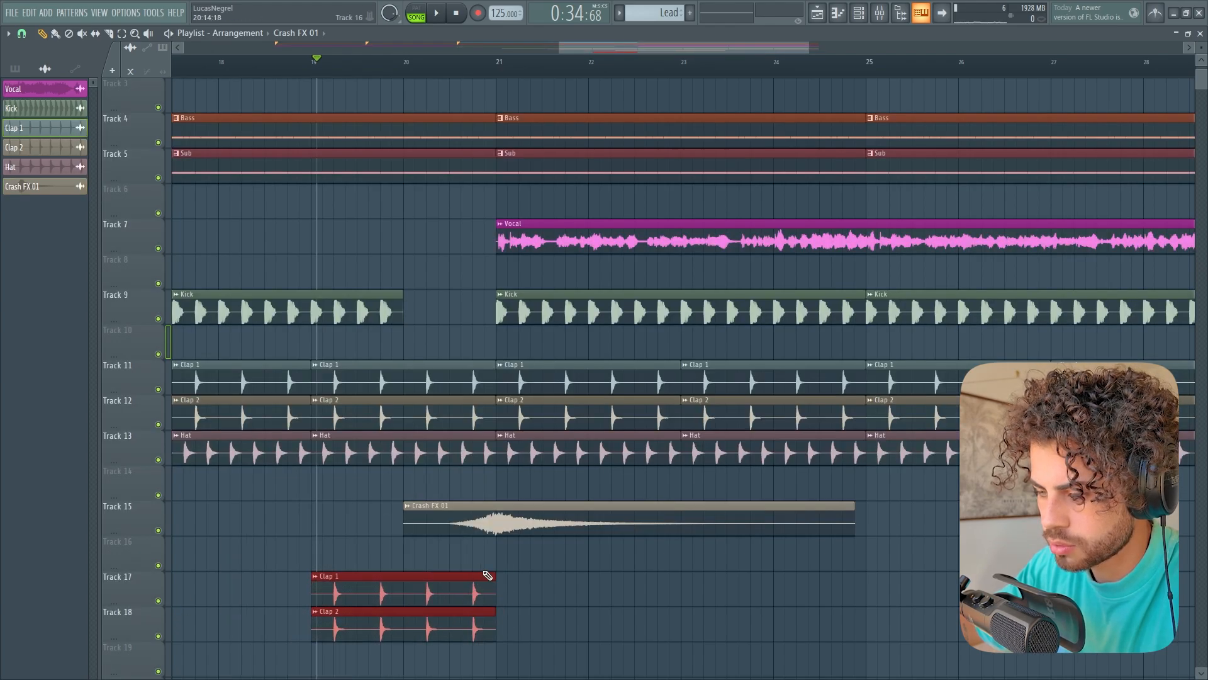
# Step: Trim the copied clap clips to a single hit, align their ends to the start of bar 21 and listen to the transition
pyautogui.moveTo(496, 577)
pyautogui.mouseDown()
pyautogui.moveTo(362, 566)
pyautogui.moveTo(483, 588)
pyautogui.mouseUp()
pyautogui.press('space')
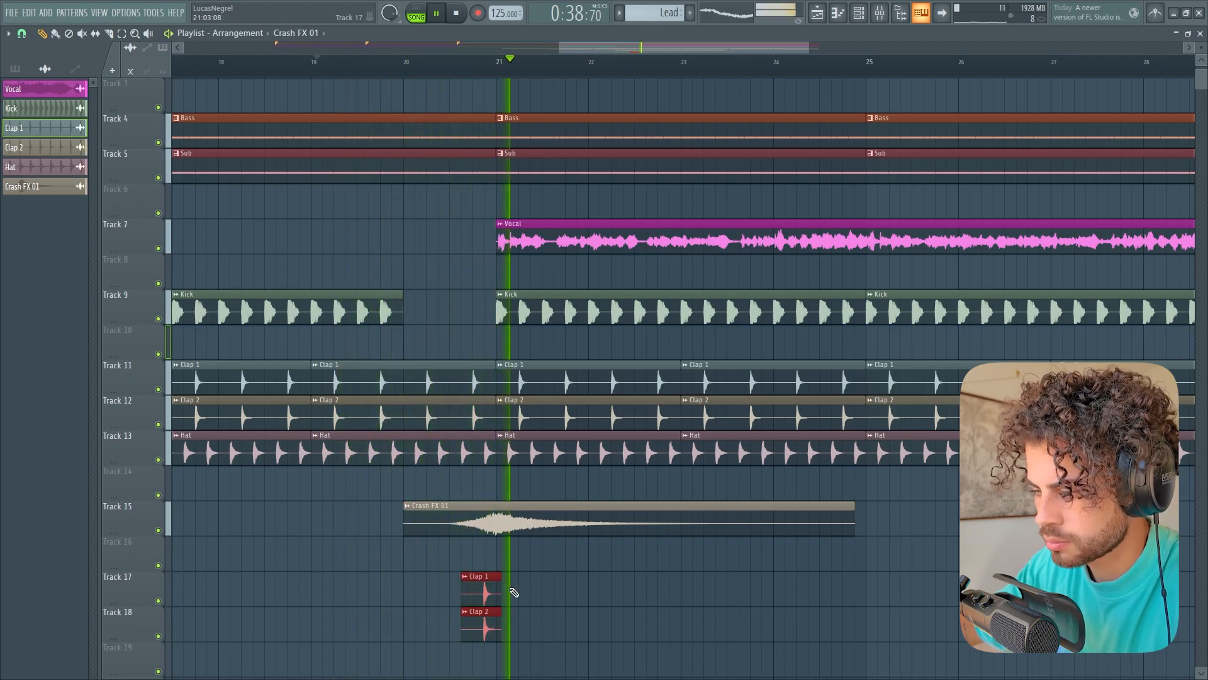
pyautogui.moveTo(483, 587); pyautogui.dragTo(478, 586)
pyautogui.press('space')
pyautogui.press('space')
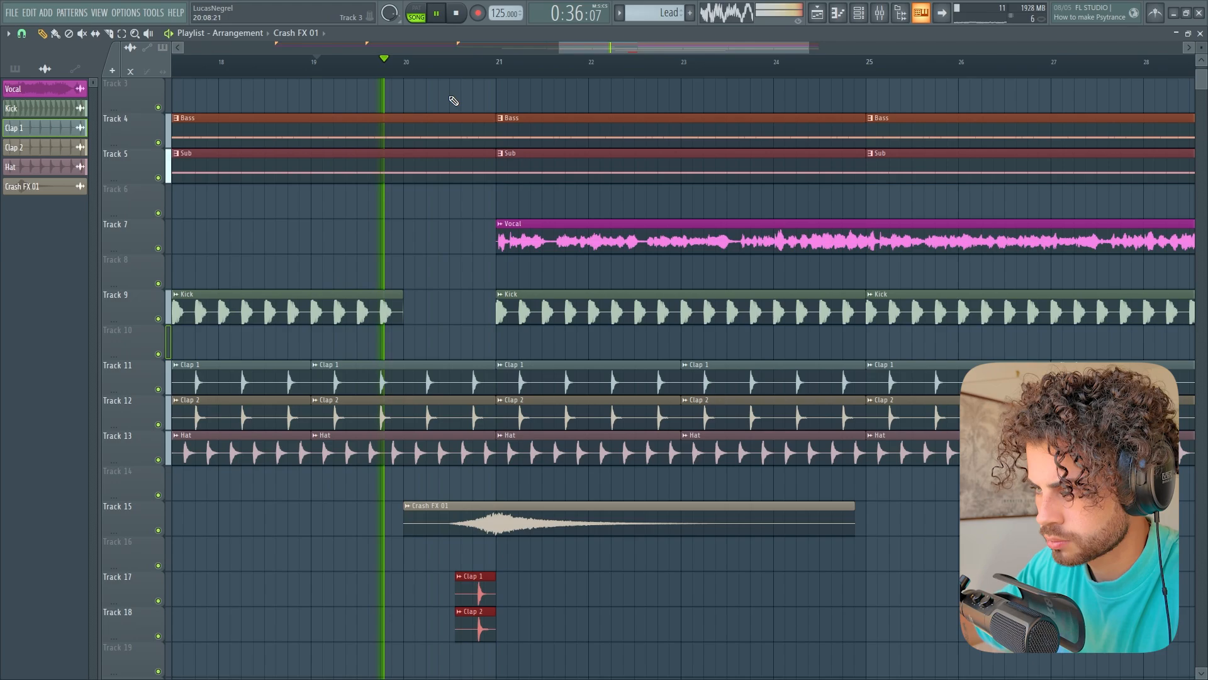
pyautogui.scroll(3, 437, 73)
pyautogui.scroll(-2, 610, 339)
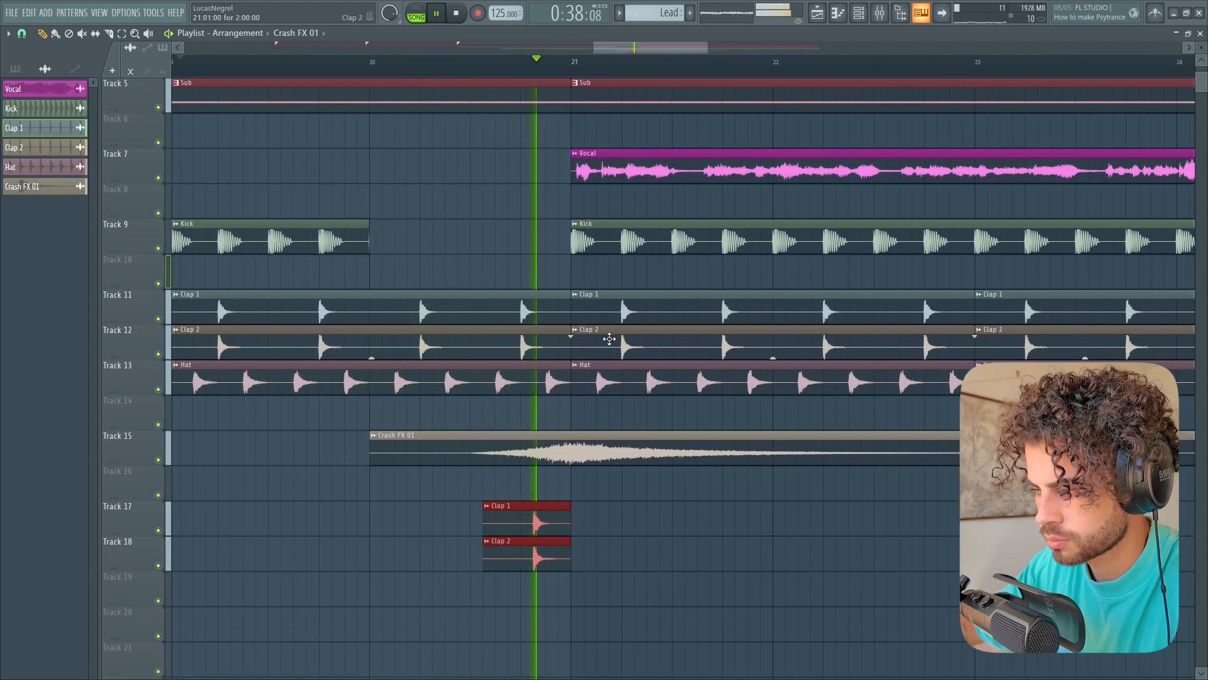
# Step: Place the Build Up Fill 07 127BPM sample on Track 18 ending at bar 13, with a two-bar section on Track 19 ending at bar 21
pyautogui.scroll(-3, 612, 73)
pyautogui.press('space')
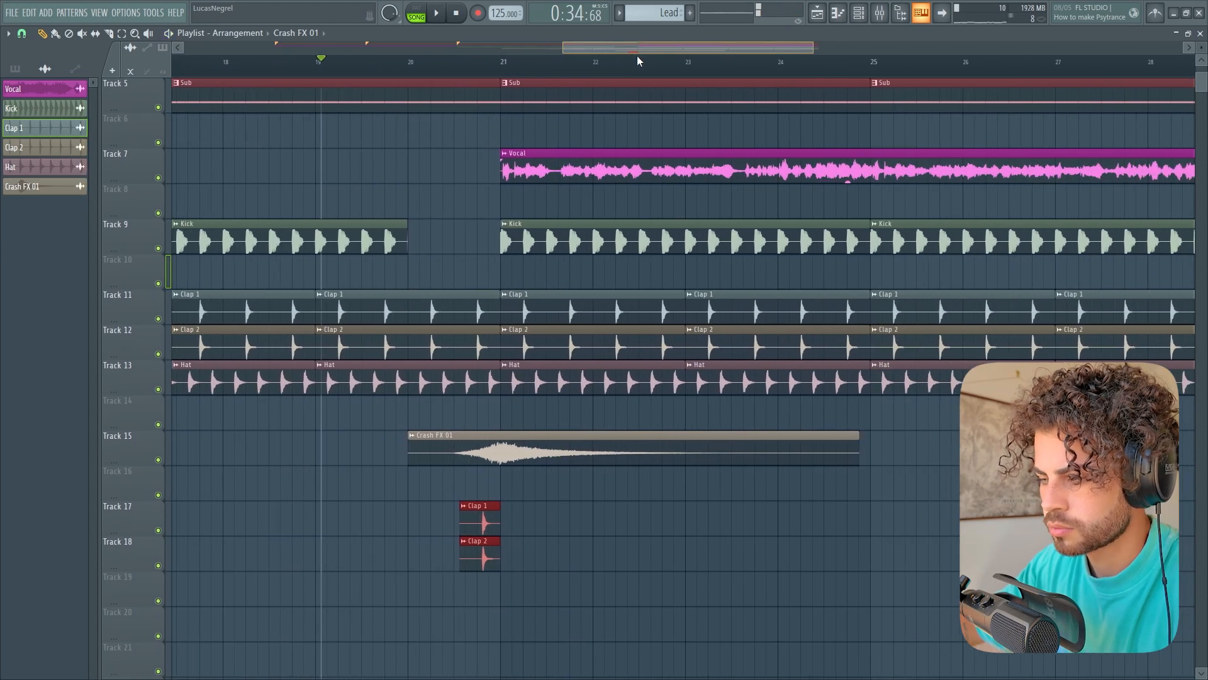
pyautogui.scroll(3, 440, 224)
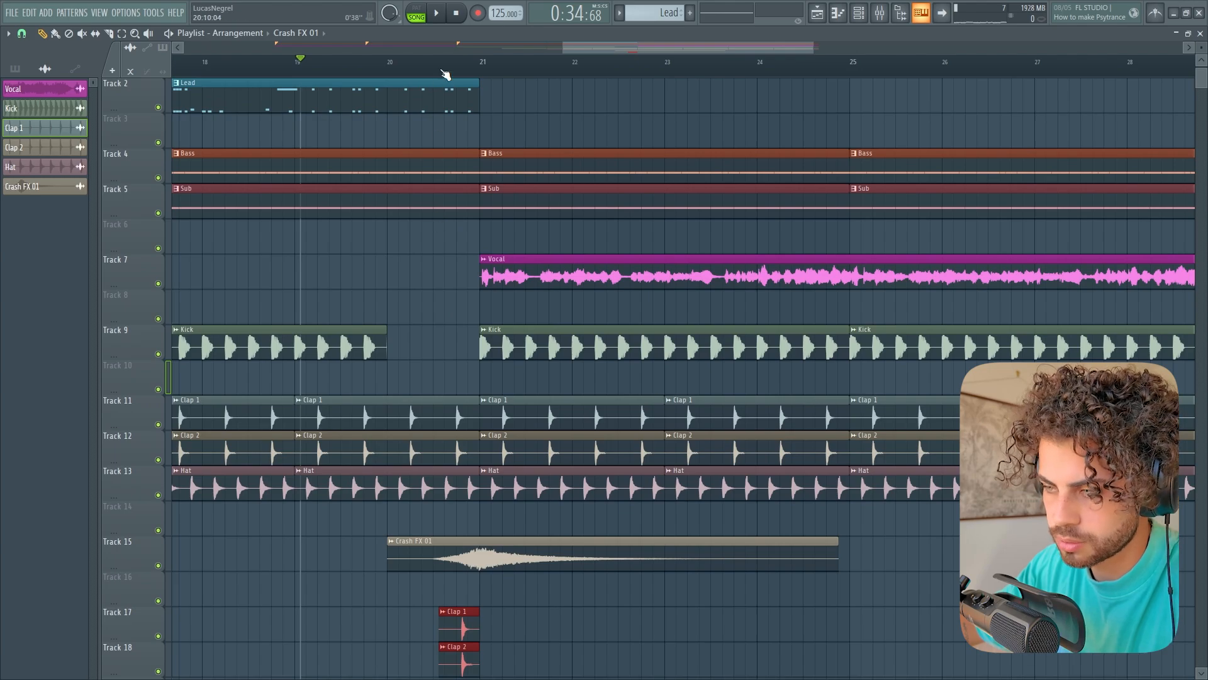
pyautogui.scroll(-2, 445, 74)
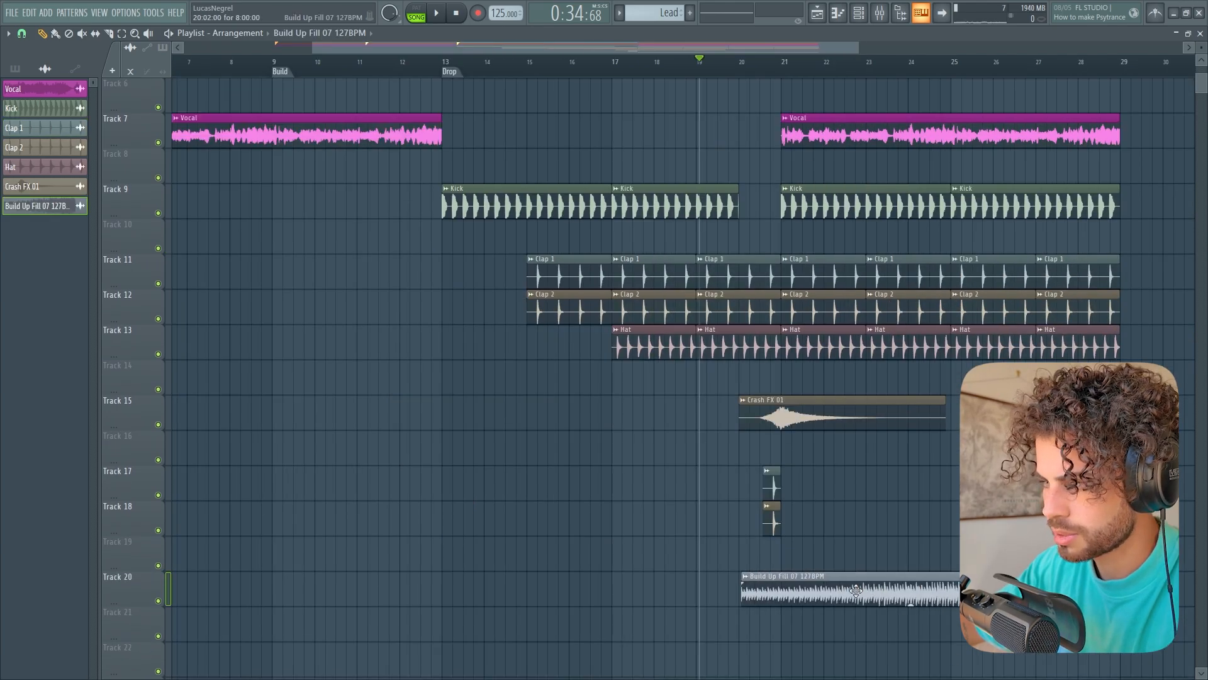
pyautogui.moveTo(856, 590)
pyautogui.mouseDown()
pyautogui.moveTo(94, 532)
pyautogui.moveTo(439, 509)
pyautogui.moveTo(451, 549)
pyautogui.moveTo(363, 549)
pyautogui.moveTo(587, 538)
pyautogui.mouseUp()
pyautogui.hscroll(5, 567, 67)
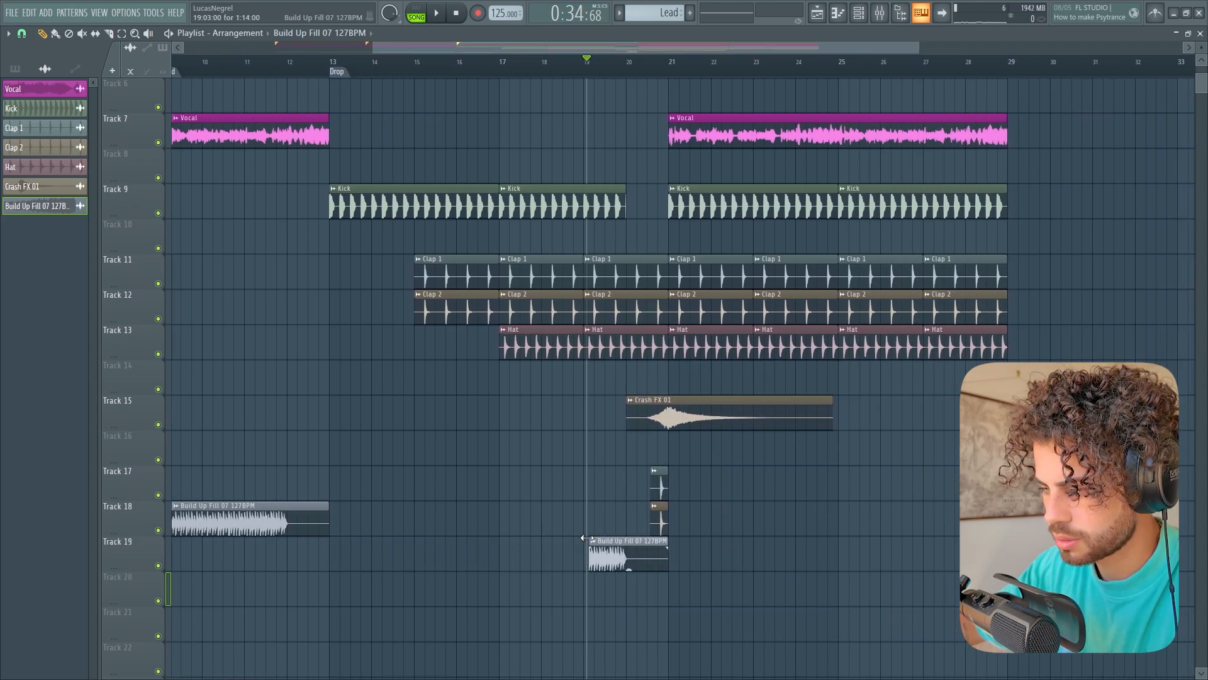
# Step: Trim the fill on Track 19 to one bar, move it to bar 20 and listen to the transition into the vocal
pyautogui.scroll(3, 659, 92)
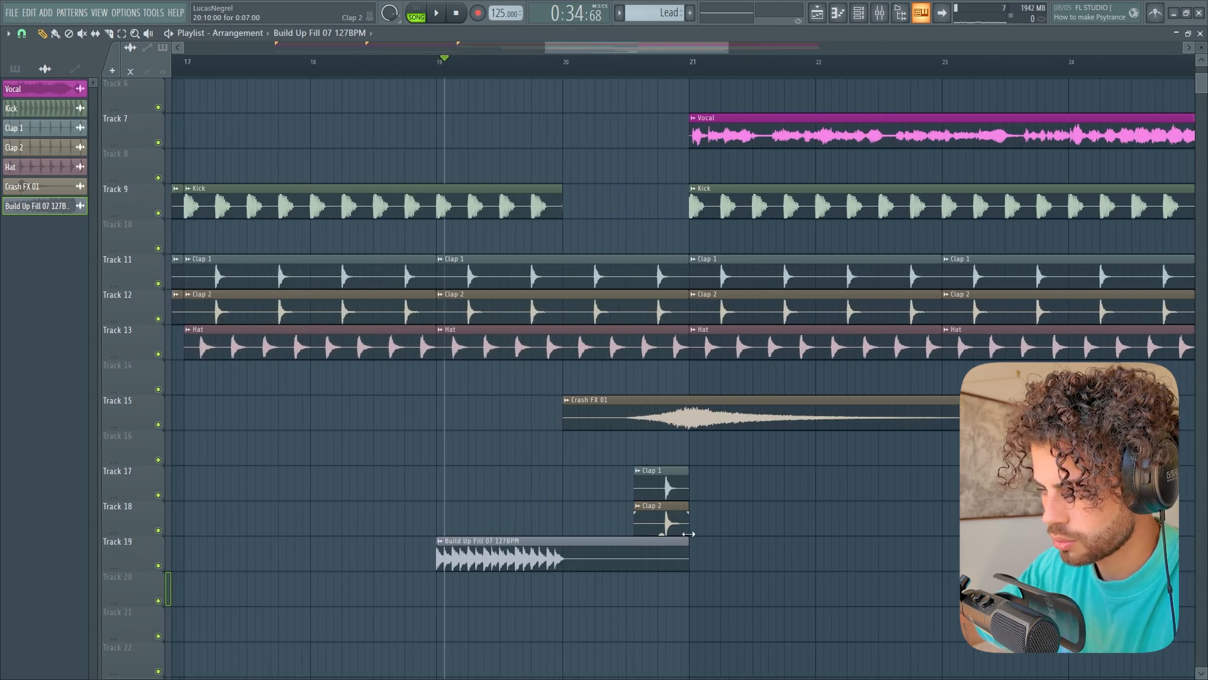
pyautogui.moveTo(689, 557); pyautogui.dragTo(563, 558)
pyautogui.moveTo(527, 558); pyautogui.dragTo(645, 559)
pyautogui.press('space')
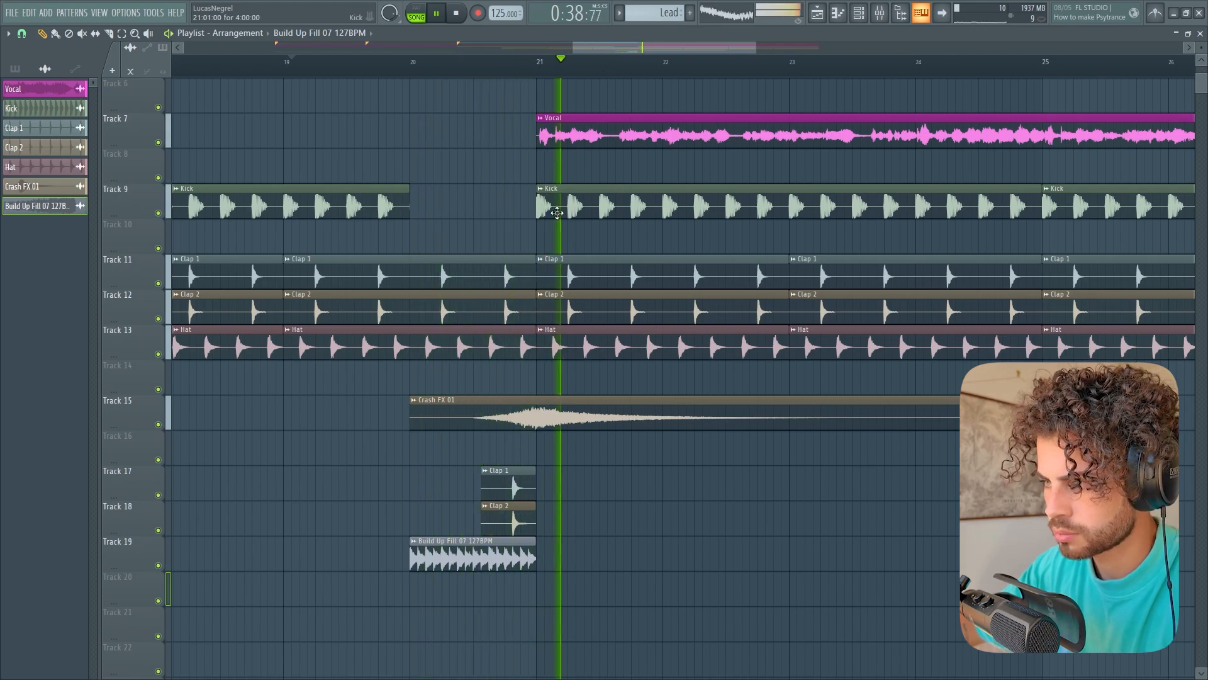
pyautogui.scroll(2, 507, 85)
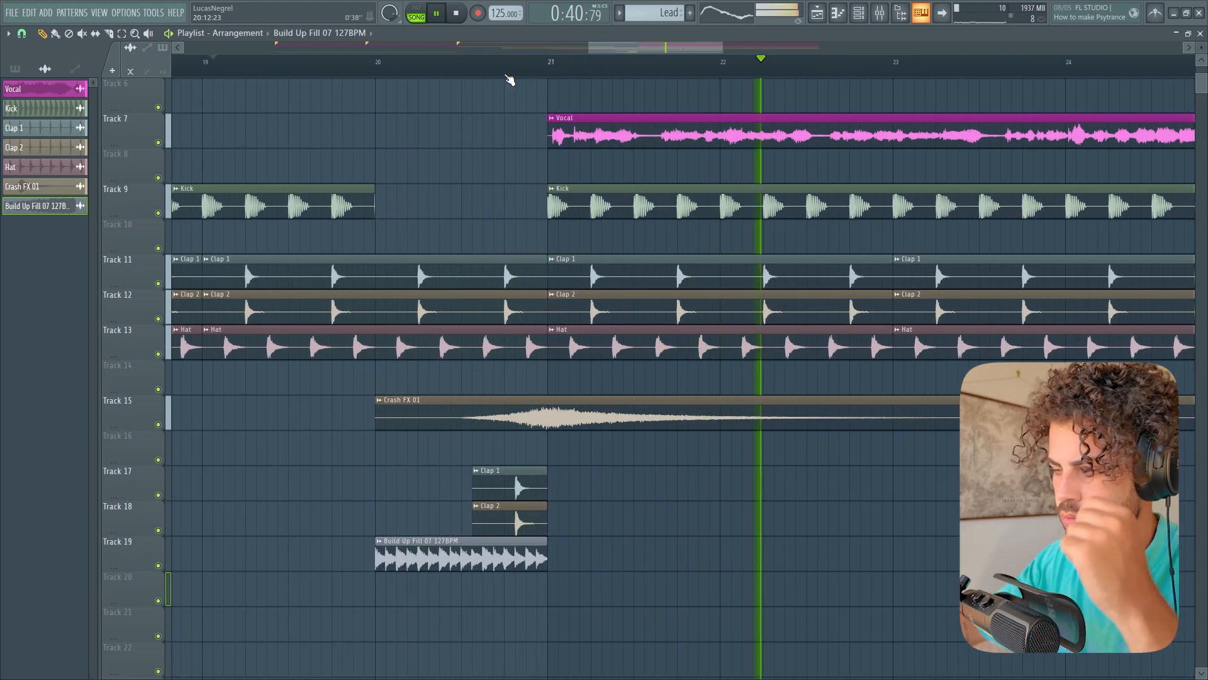
pyautogui.scroll(-3, 507, 85)
pyautogui.press('space')
pyautogui.scroll(1, 543, 279)
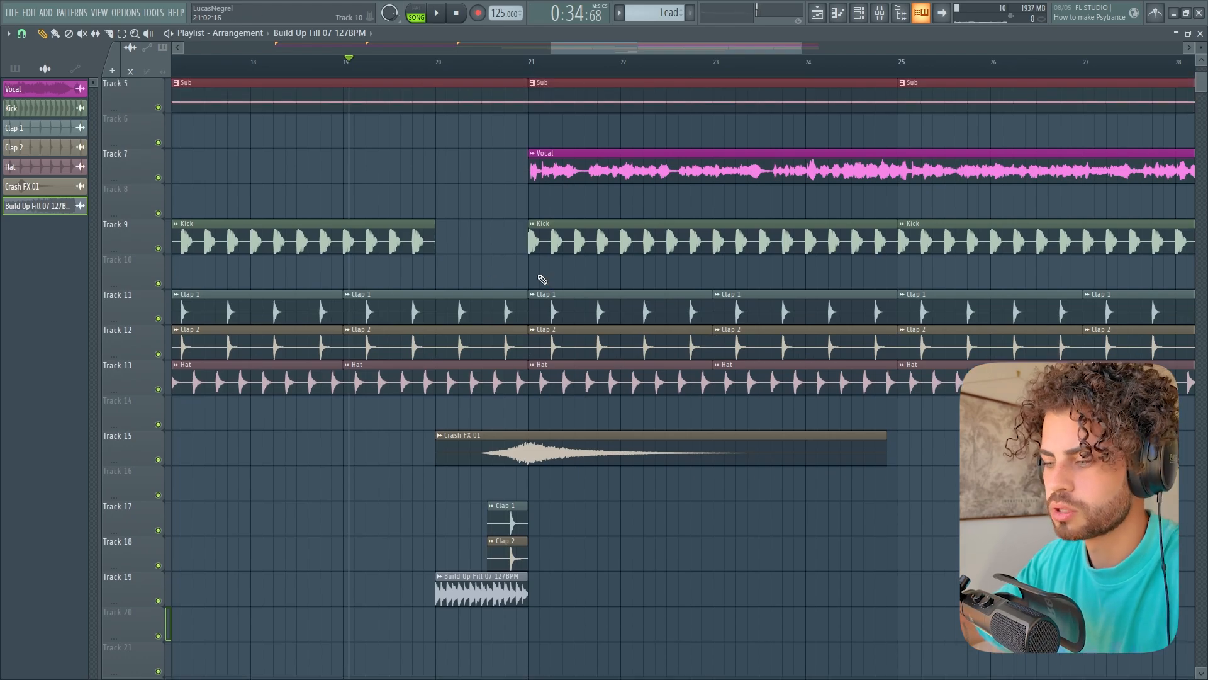
# Step: Place the Sweep Down 02 sample on Track 20 starting at bar 21
pyautogui.scroll(-4, 455, 488)
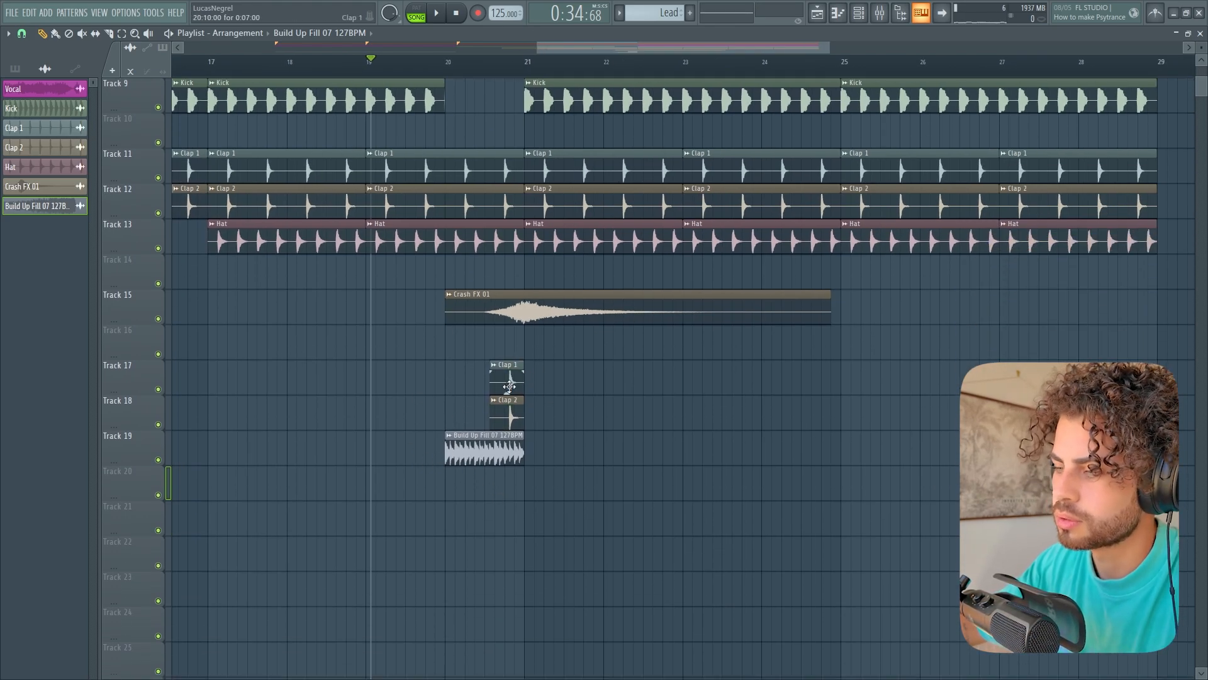
pyautogui.scroll(2, 509, 387)
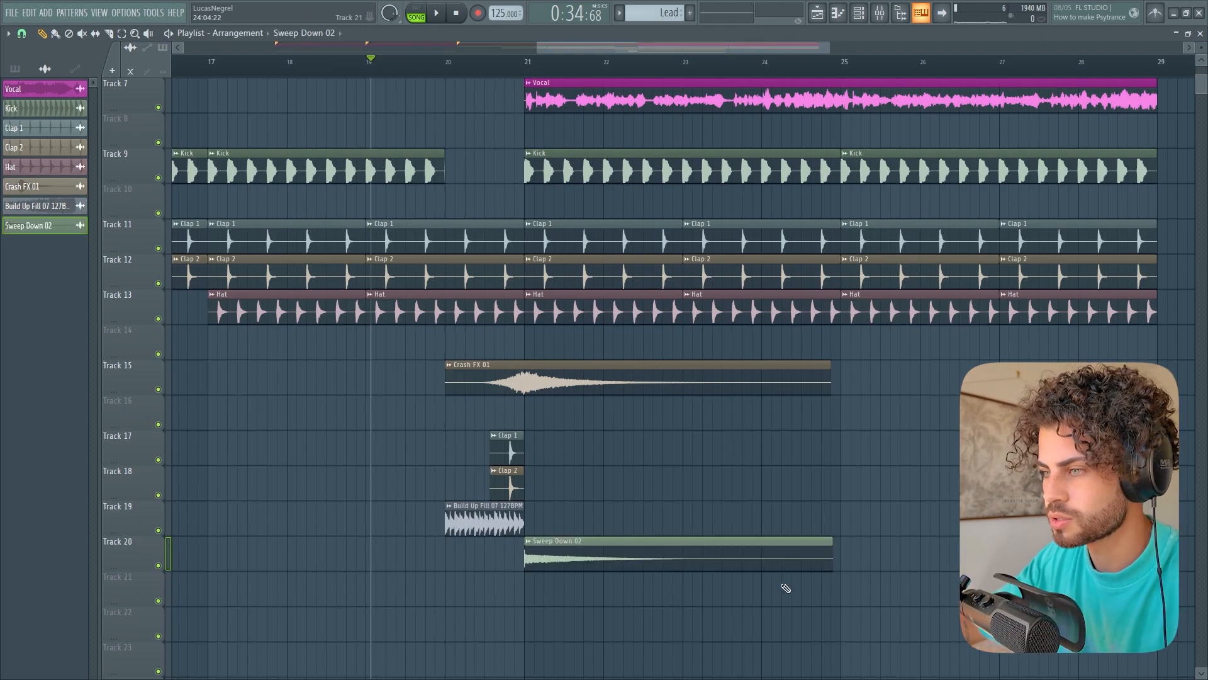
pyautogui.scroll(-5, 535, 63)
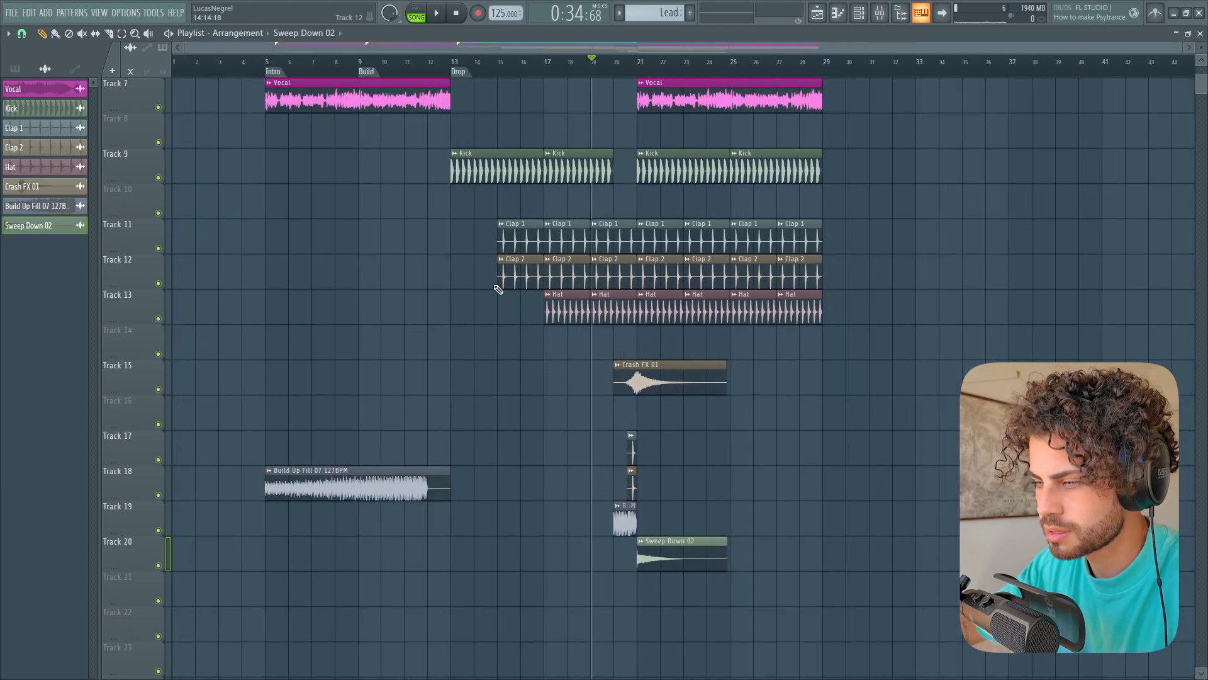
pyautogui.scroll(3, 460, 326)
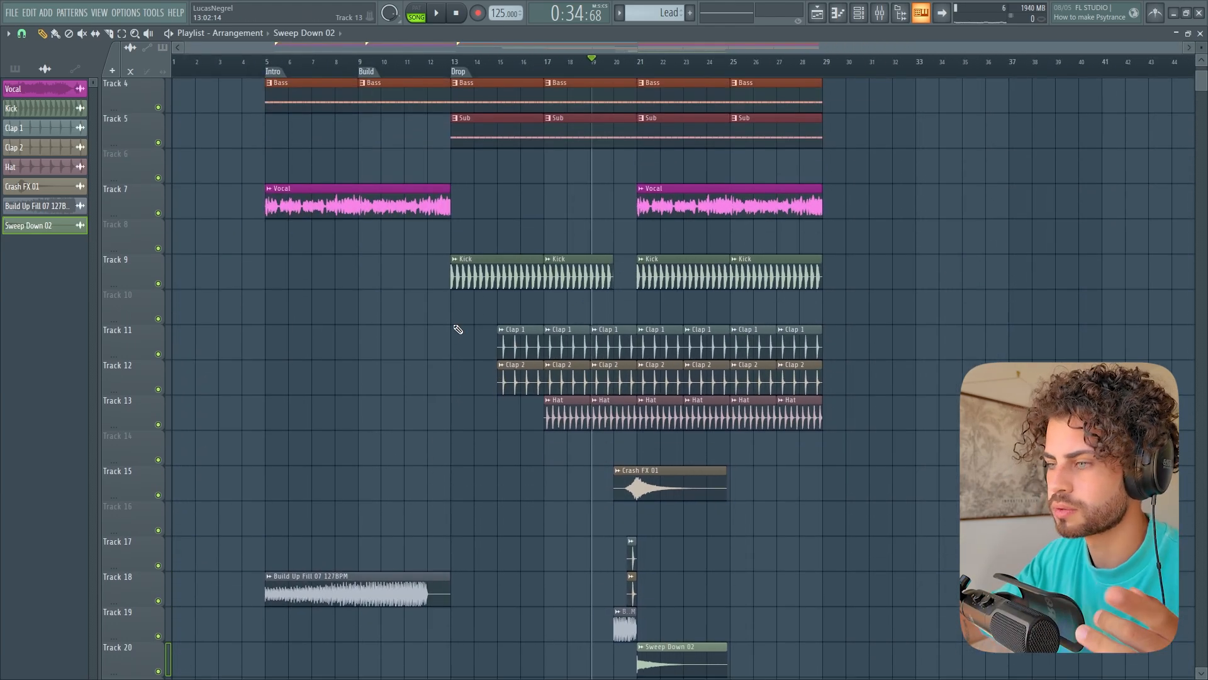
# Step: Place the percussion loop on Track 16 from bar 21, repeat it at bar 25 and solo the track
pyautogui.scroll(3, 458, 329)
pyautogui.scroll(3, 664, 78)
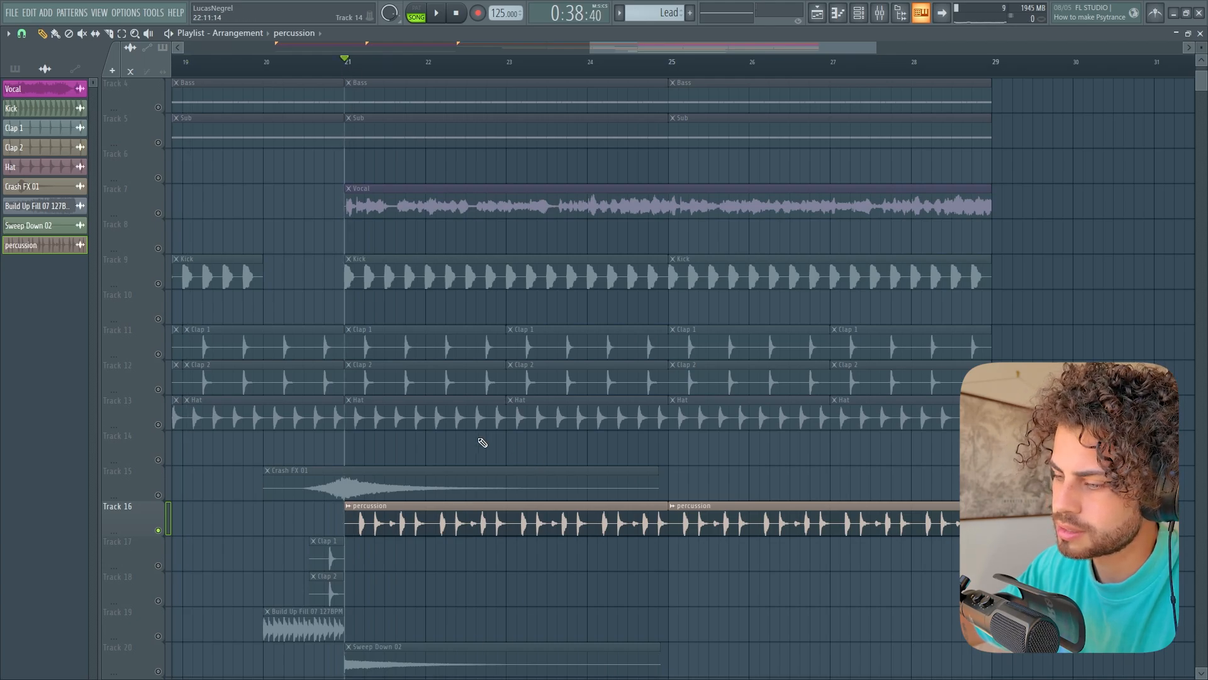
pyautogui.scroll(1, 482, 442)
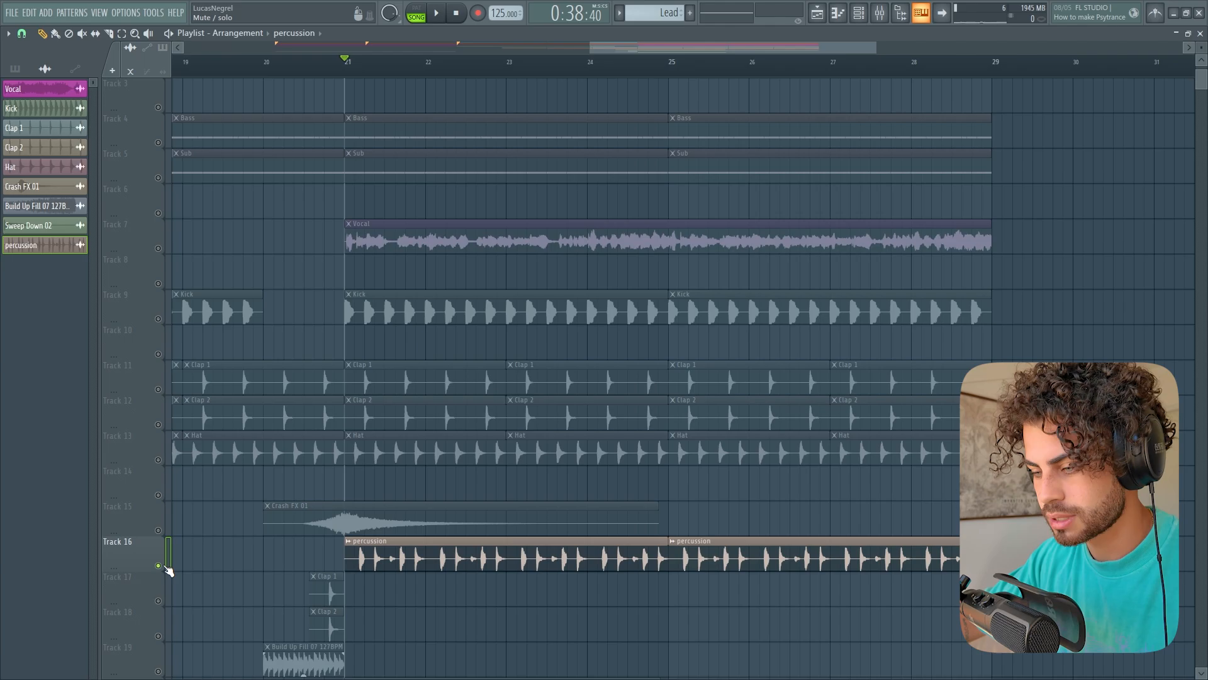
# Step: Enable the kick, clap and hat tracks alongside the soloed percussion, listen from bar 21, and restore playback of all tracks
pyautogui.click(160, 389)
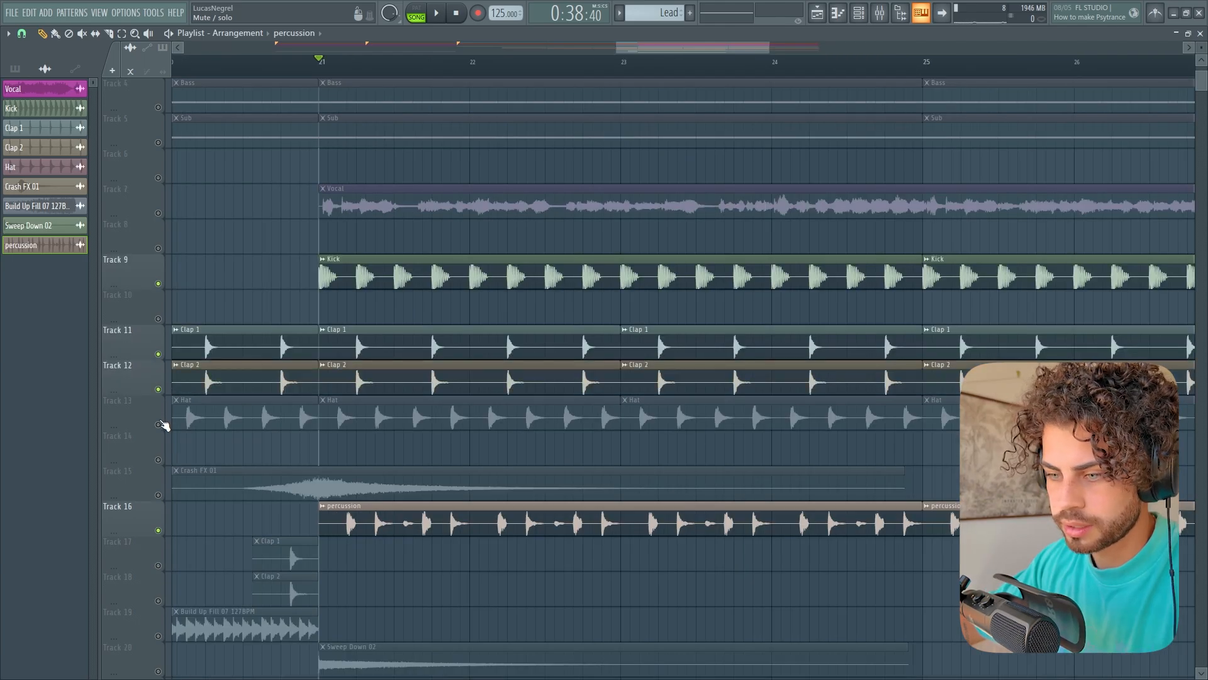
pyautogui.click(159, 424)
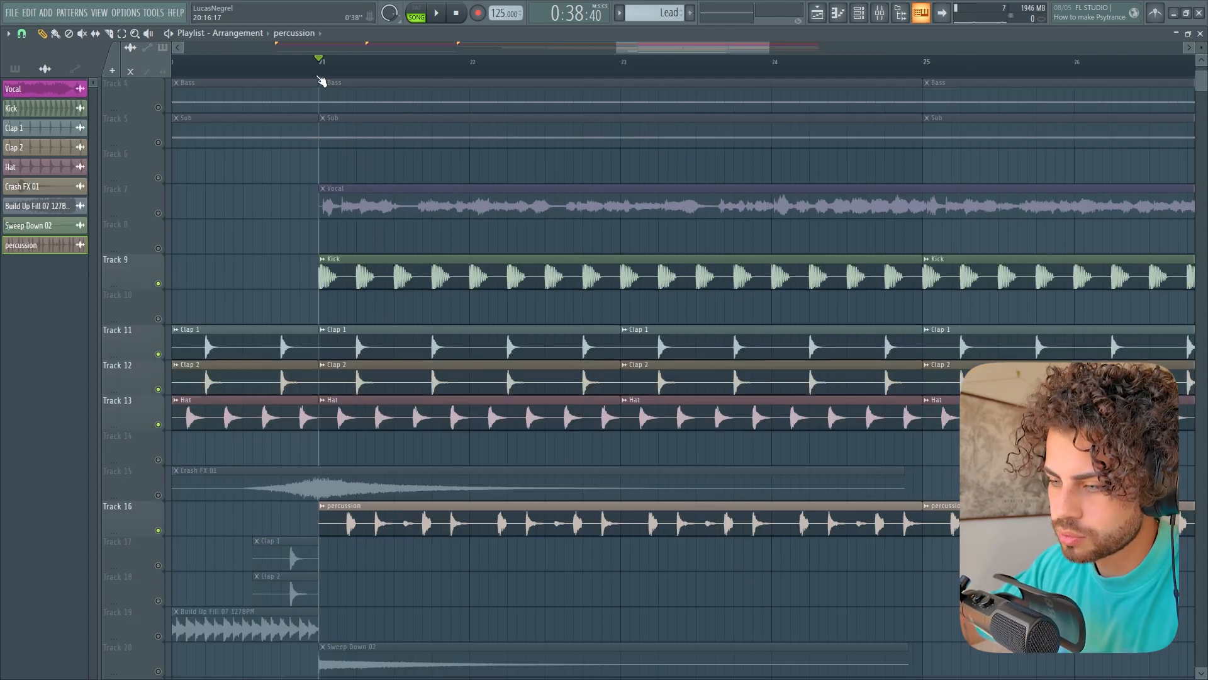
pyautogui.scroll(-2, 321, 75)
pyautogui.press('space')
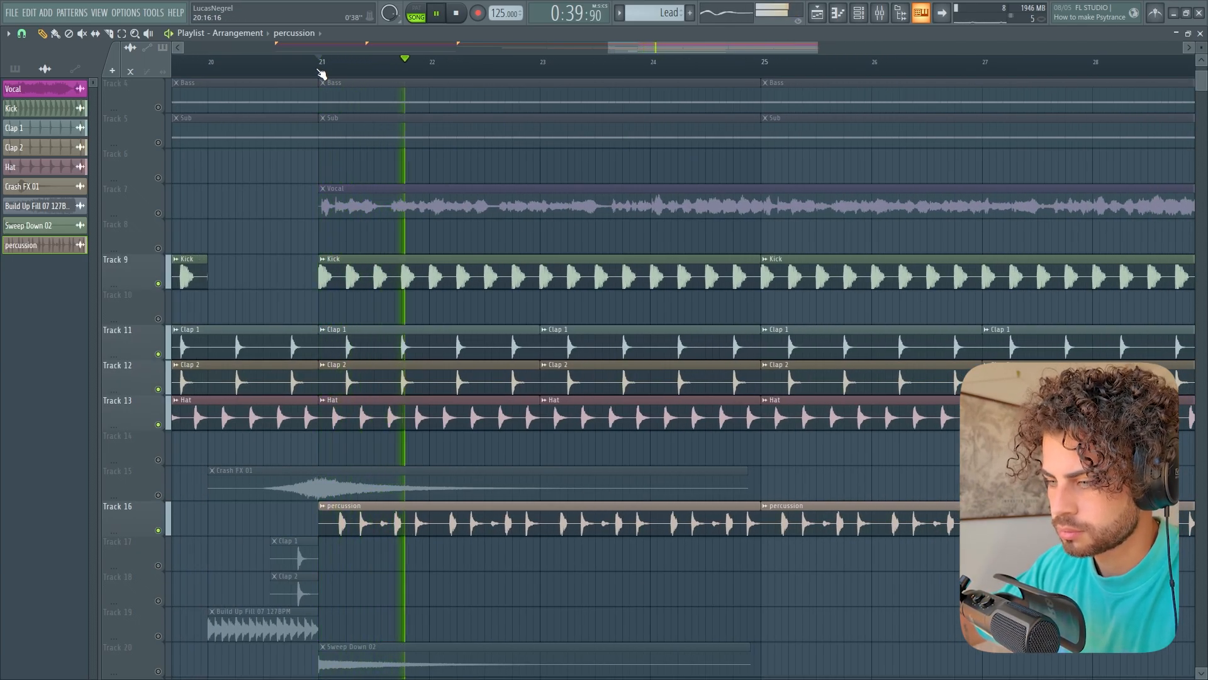
pyautogui.scroll(-2, 319, 69)
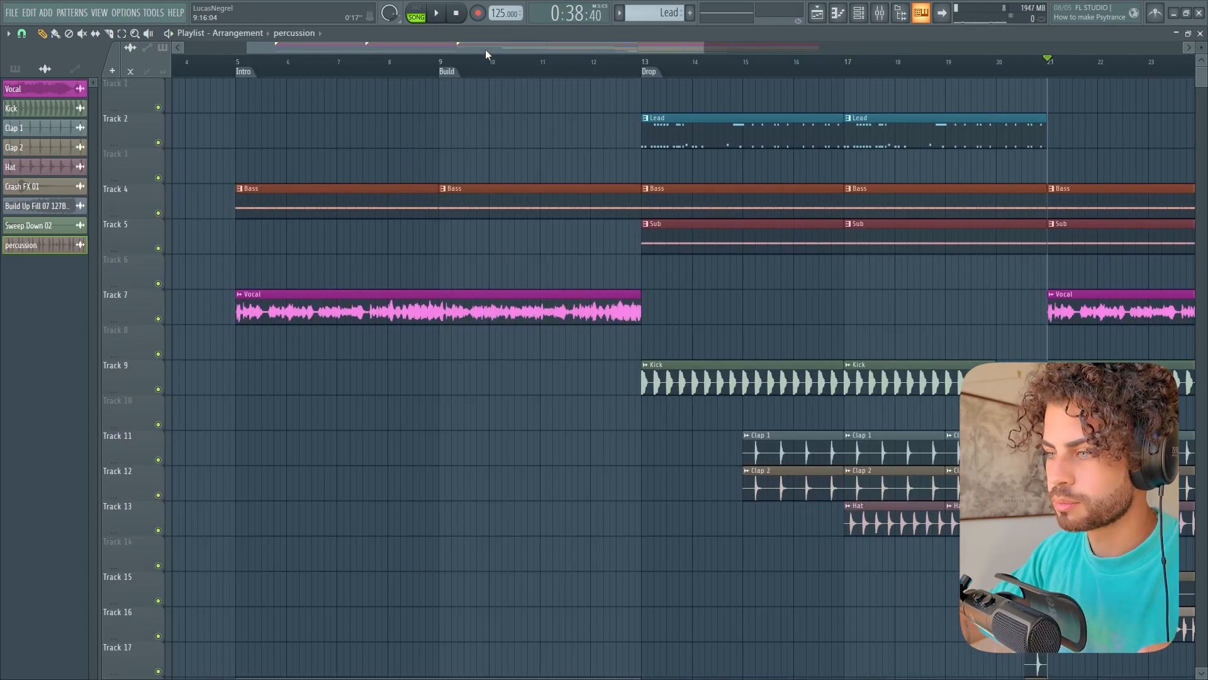
pyautogui.scroll(-4, 485, 49)
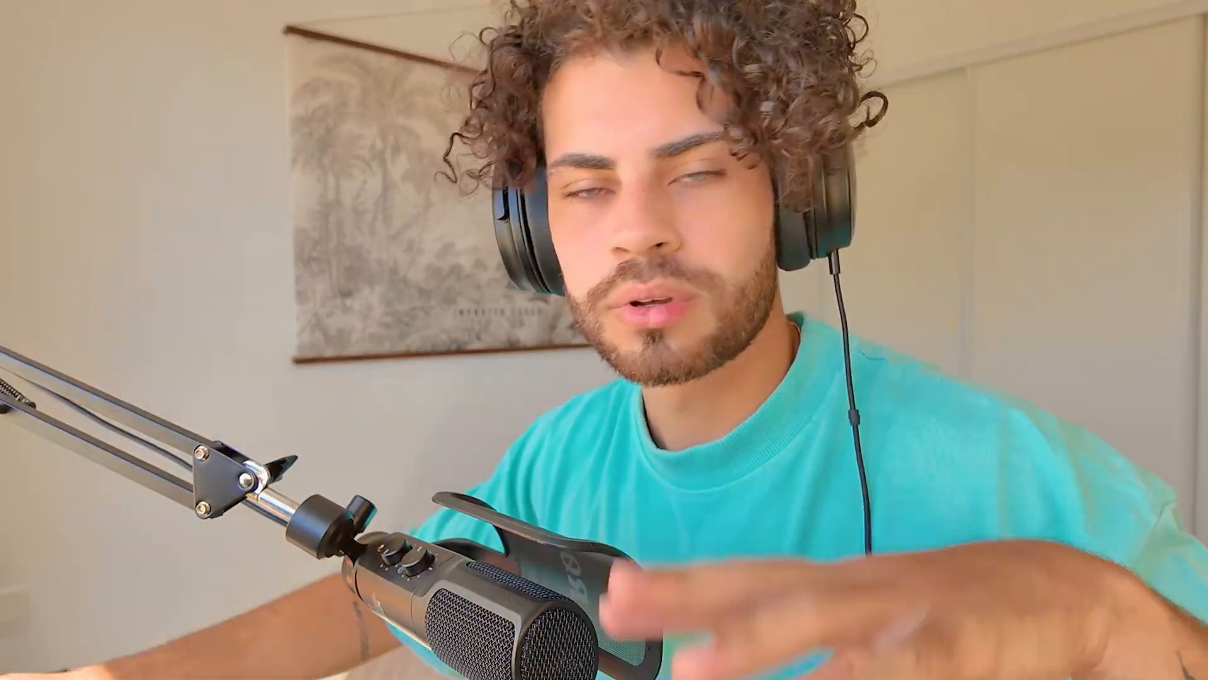